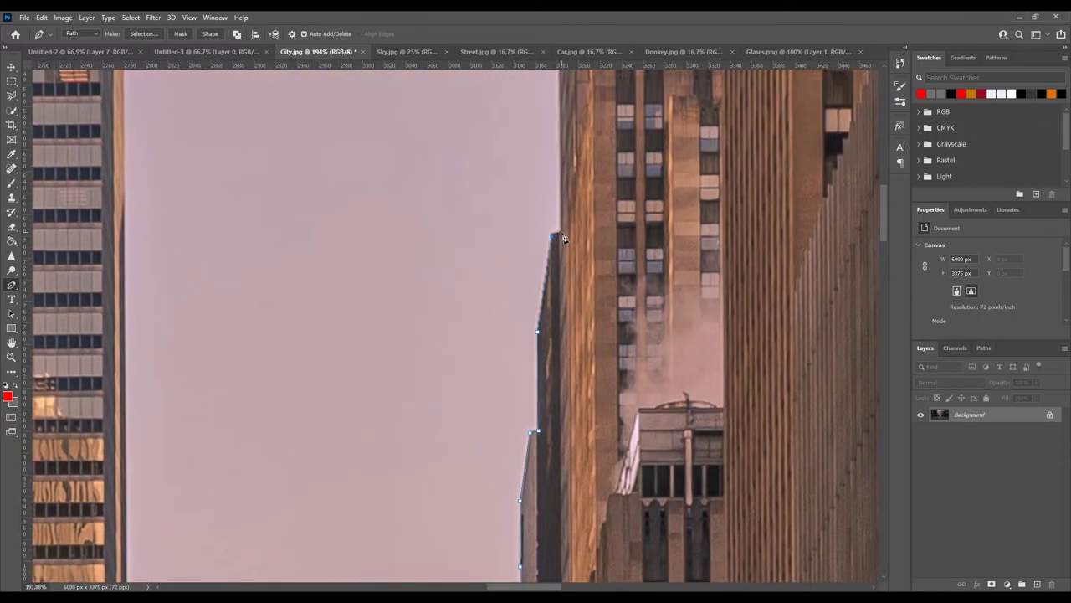
# Place Pen anchors up the first building's edge and along the tall building's roof and notches
pyautogui.click(574, 253)
pyautogui.scroll(3, 574, 347)
pyautogui.scroll(2, 591, 231)
pyautogui.click(585, 279)
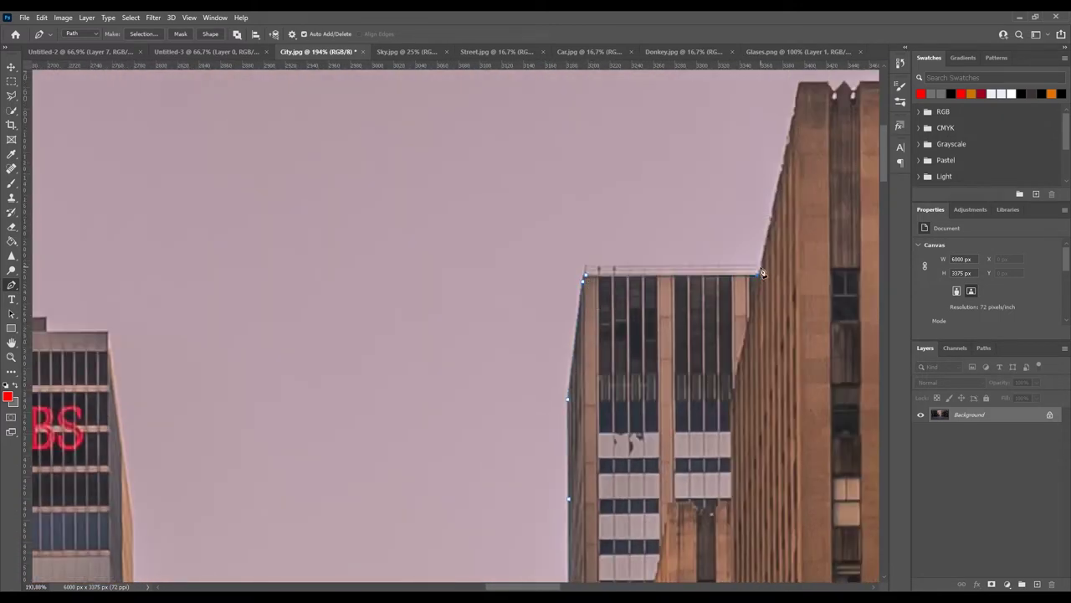
pyautogui.scroll(4, 763, 276)
pyautogui.hscroll(4, 762, 276)
pyautogui.scroll(2, 665, 313)
pyautogui.click(624, 318)
pyautogui.click(631, 300)
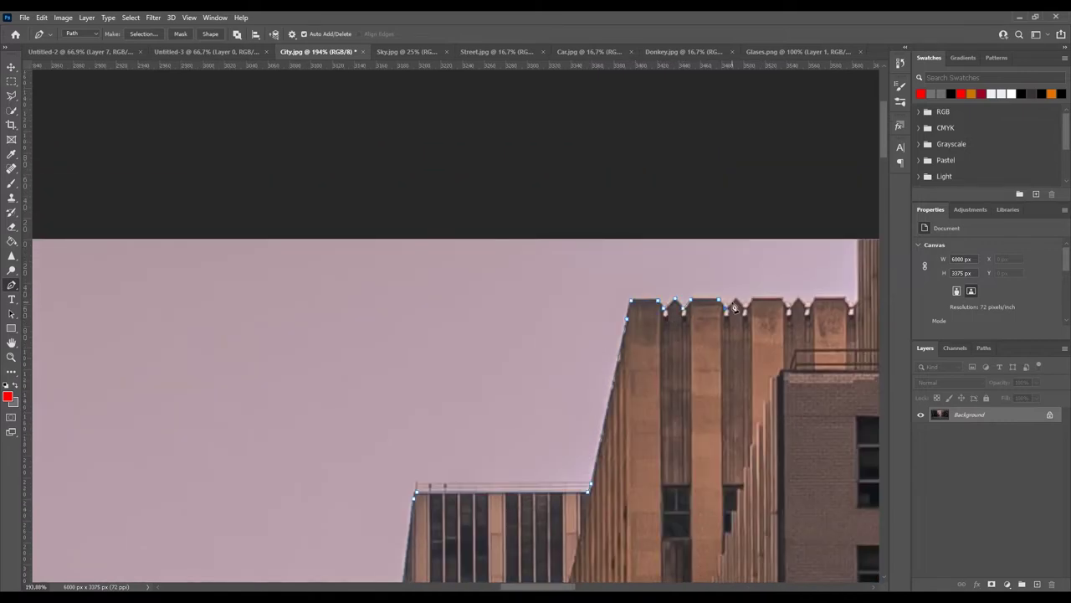
pyautogui.click(788, 306)
pyautogui.scroll(3, 788, 306)
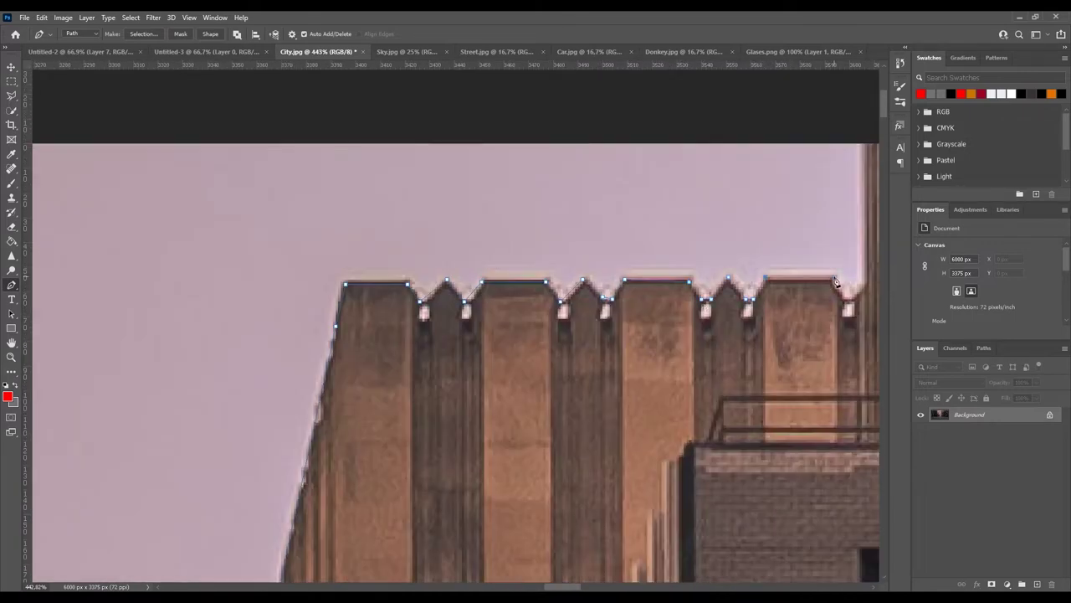
pyautogui.scroll(-2, 848, 310)
pyautogui.scroll(-3, 789, 143)
pyautogui.scroll(4, 581, 292)
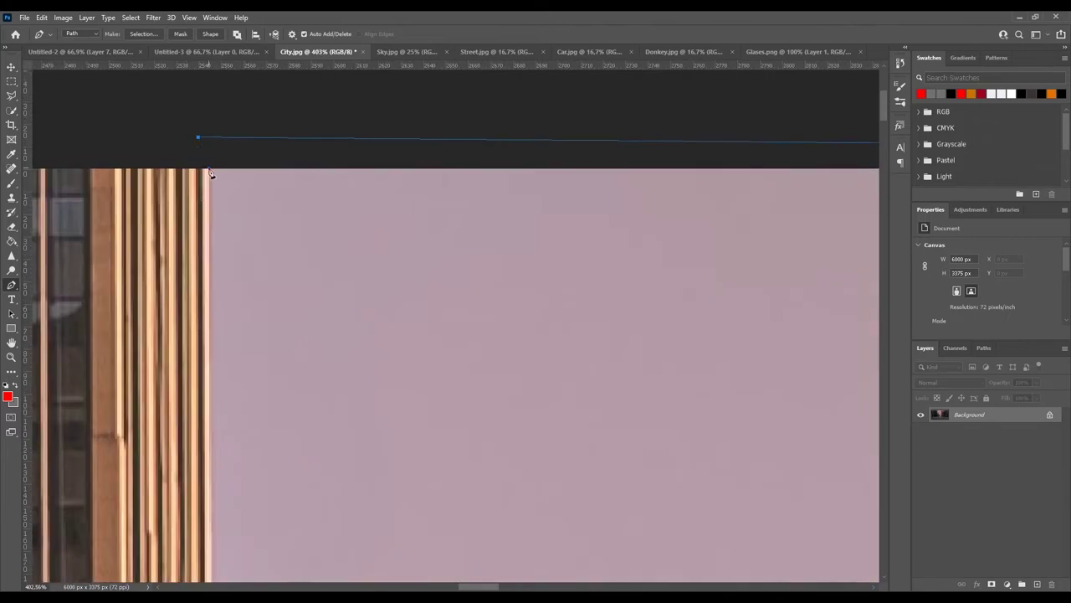
# Continue the path down the tall building's edge and along the lower building rooflines
pyautogui.click(223, 209)
pyautogui.scroll(-3, 209, 314)
pyautogui.click(231, 387)
pyautogui.scroll(-1, 232, 387)
pyautogui.click(235, 443)
pyautogui.click(575, 444)
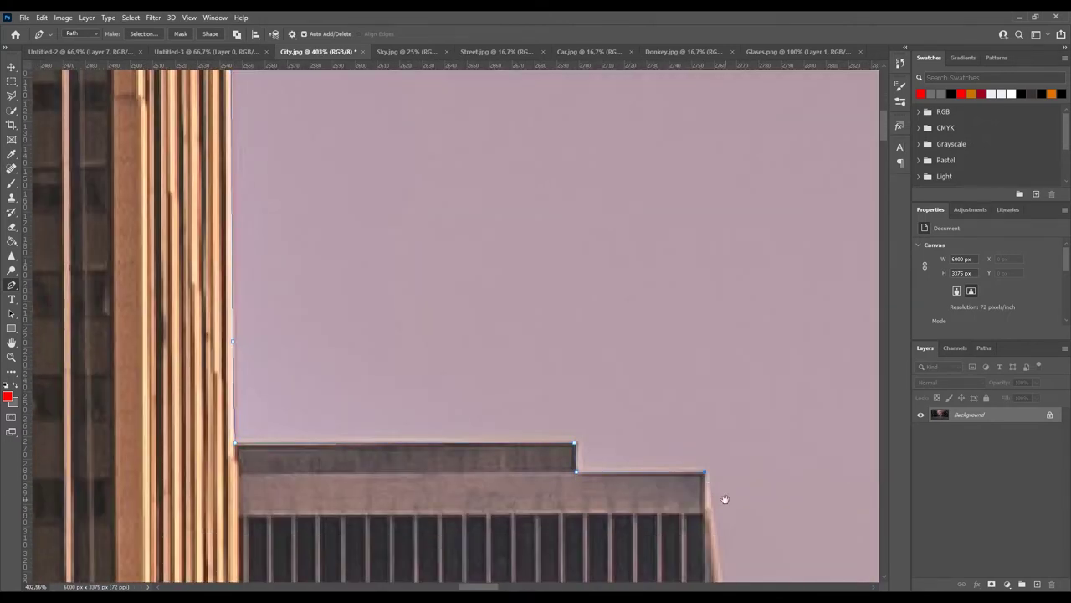
pyautogui.click(704, 474)
pyautogui.scroll(-3, 706, 478)
pyautogui.scroll(-4, 584, 418)
pyautogui.scroll(-3, 498, 400)
pyautogui.click(471, 400)
pyautogui.scroll(-3, 471, 400)
pyautogui.scroll(-3, 481, 280)
pyautogui.scroll(-3, 497, 100)
pyautogui.scroll(-1, 501, 135)
# Trace the spire's top corners, right edge and ledge, finishing at the roof's right corner
pyautogui.click(474, 437)
pyautogui.click(498, 420)
pyautogui.scroll(-3, 510, 448)
pyautogui.click(504, 407)
pyautogui.scroll(-1, 509, 394)
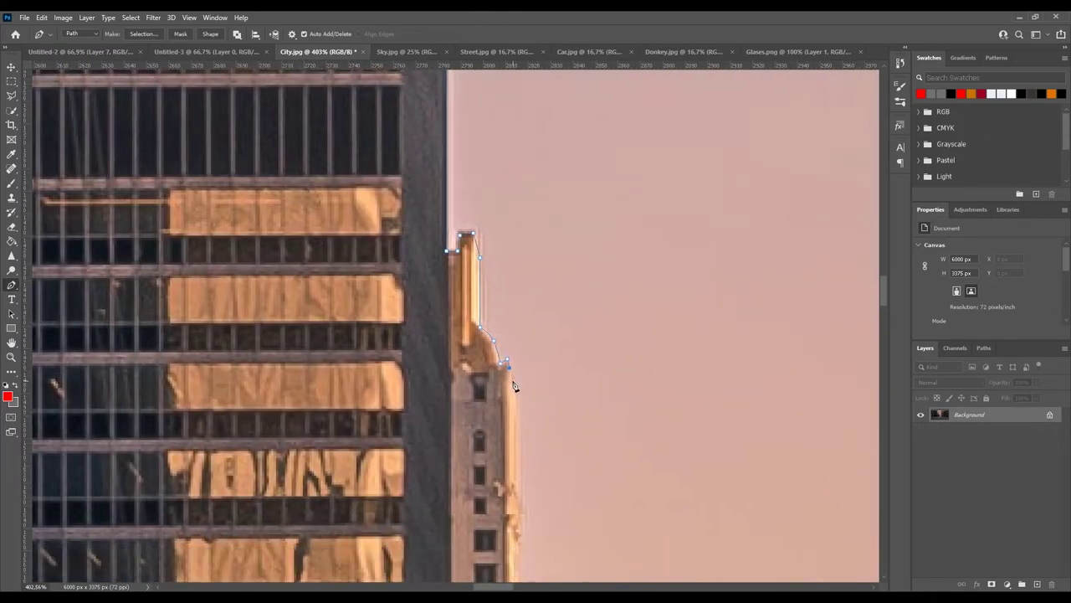
pyautogui.scroll(-2, 502, 421)
pyautogui.scroll(-3, 503, 421)
pyautogui.click(503, 331)
pyautogui.scroll(-1, 500, 405)
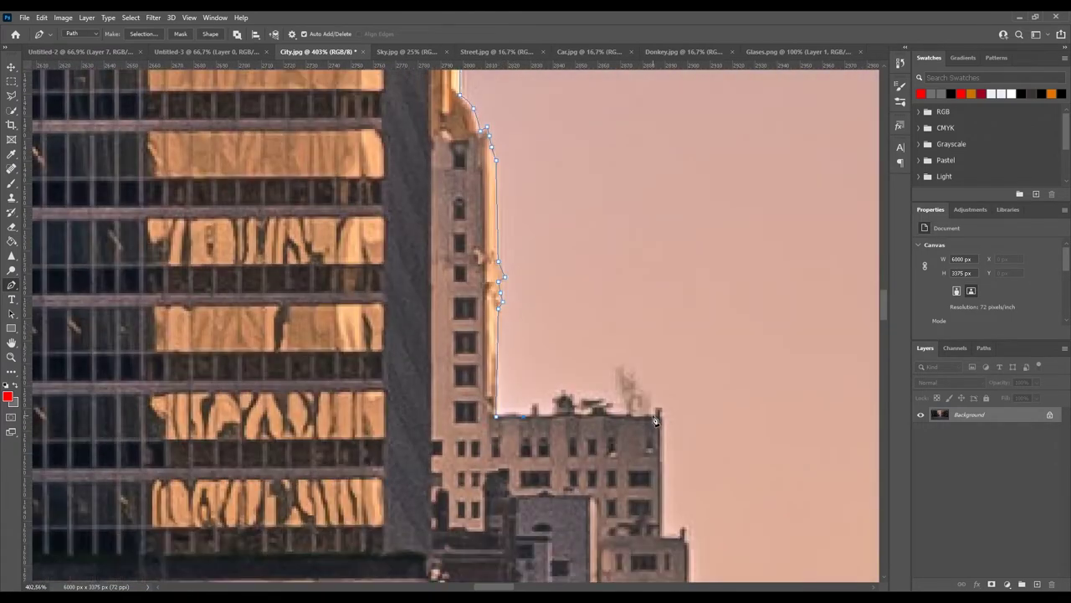
pyautogui.click(655, 417)
pyautogui.scroll(-2, 664, 442)
pyautogui.scroll(-2, 674, 458)
pyautogui.scroll(2, 665, 406)
pyautogui.scroll(-2, 634, 478)
pyautogui.scroll(-2, 627, 334)
pyautogui.scroll(-3, 627, 334)
pyautogui.scroll(-2, 605, 300)
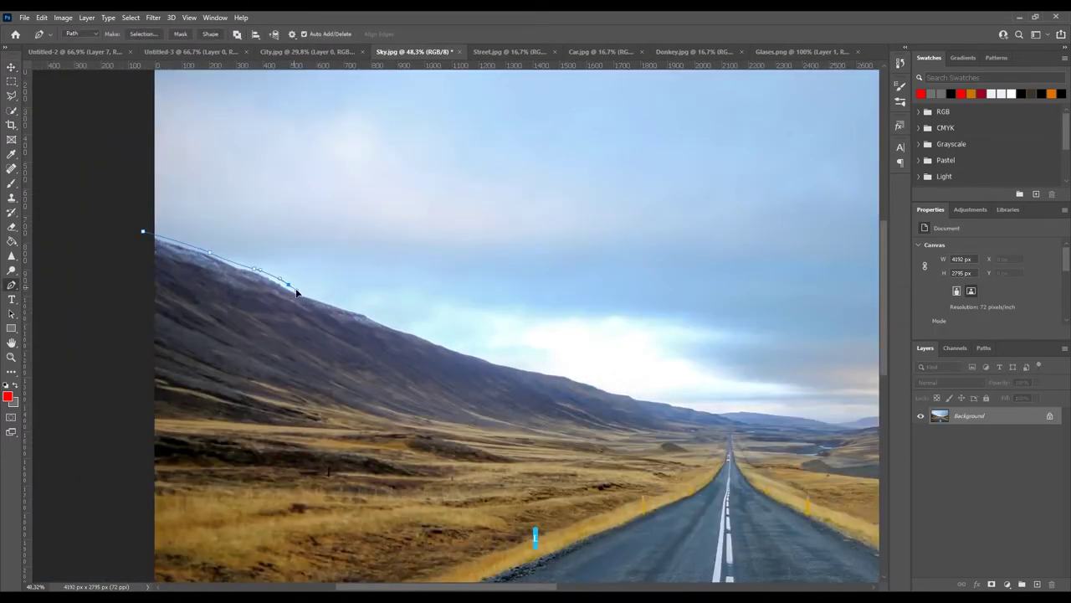
# Pen-trace the hill ridge in Sky.jpg along the road's vanishing point
pyautogui.click(466, 349)
pyautogui.click(517, 357)
pyautogui.click(595, 378)
pyautogui.click(697, 402)
pyautogui.moveTo(696, 403); pyautogui.dragTo(361, 352)
pyautogui.click(434, 358)
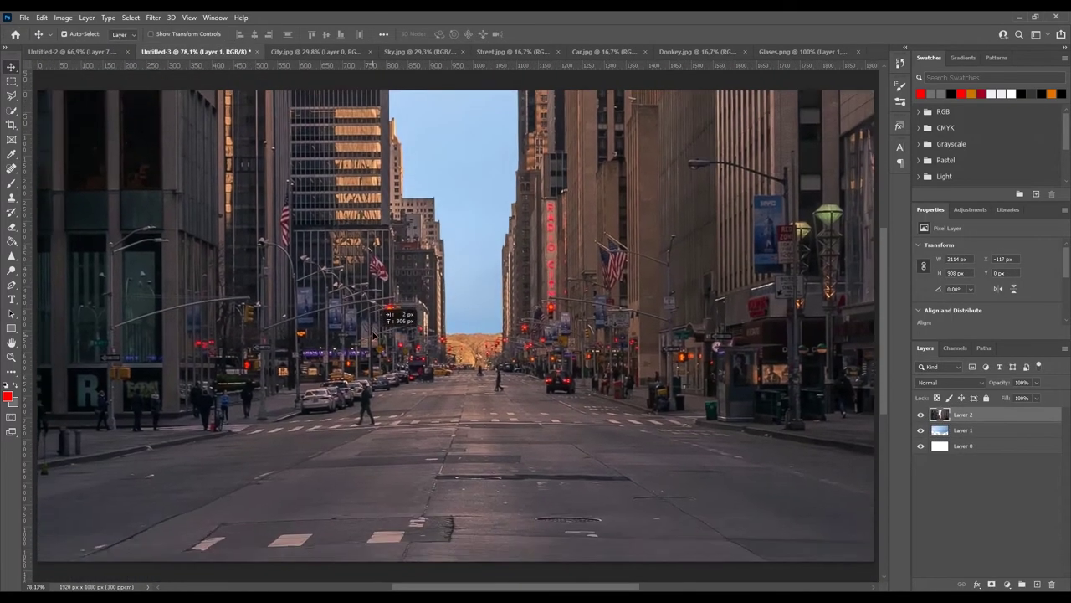
# Move the City street layer up and Free Transform-scale it to fit the Untitled-3 canvas
pyautogui.moveTo(374, 352); pyautogui.dragTo(374, 298)
pyautogui.hotkey('ctrl', 't')
pyautogui.moveTo(469, 469); pyautogui.dragTo(495, 313)
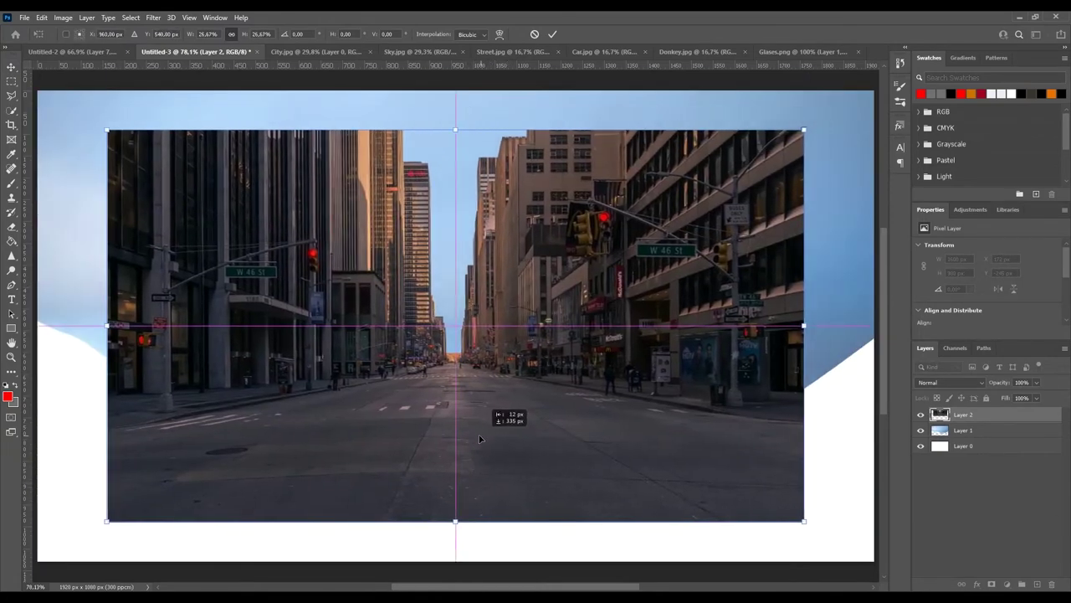
pyautogui.moveTo(495, 313); pyautogui.dragTo(454, 519)
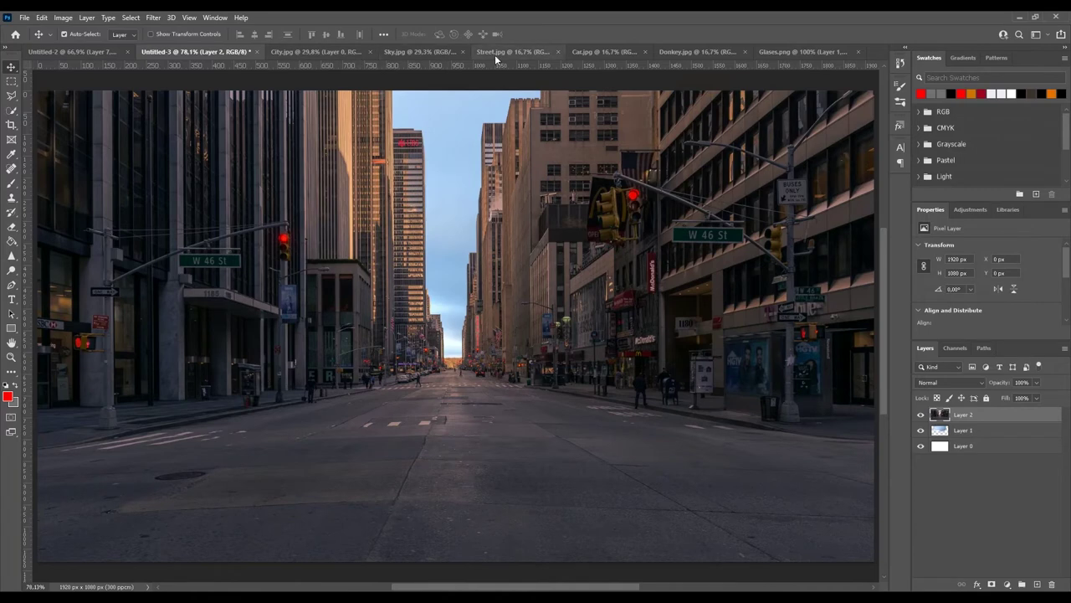
# Pen-trace the left curb in the Street photo
pyautogui.click(495, 52)
pyautogui.press('p')
pyautogui.click(173, 421)
pyautogui.click(286, 401)
pyautogui.moveTo(341, 387); pyautogui.dragTo(361, 386)
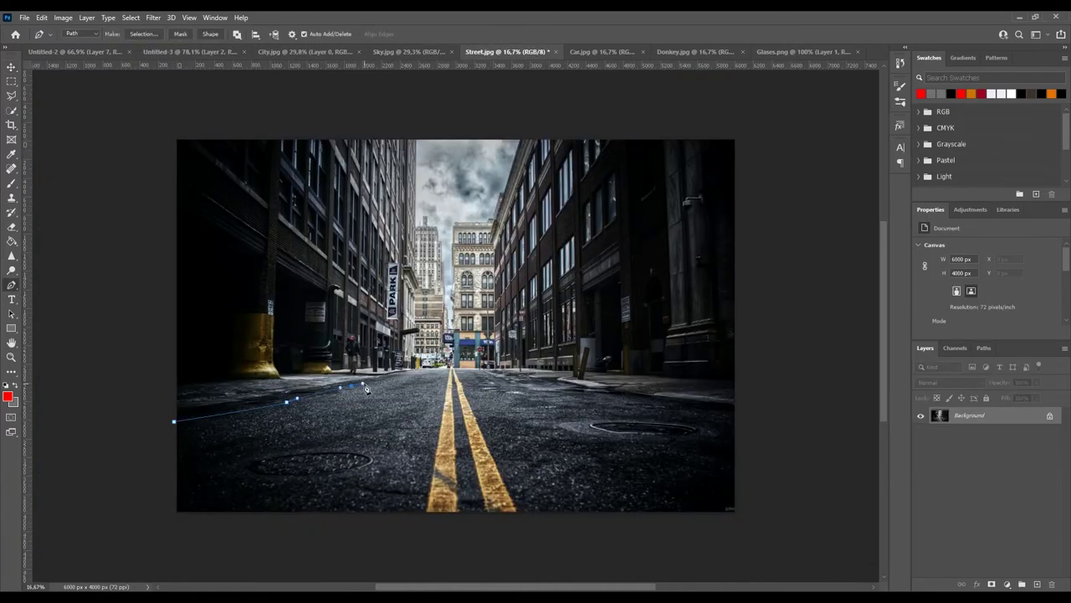
pyautogui.scroll(4, 361, 386)
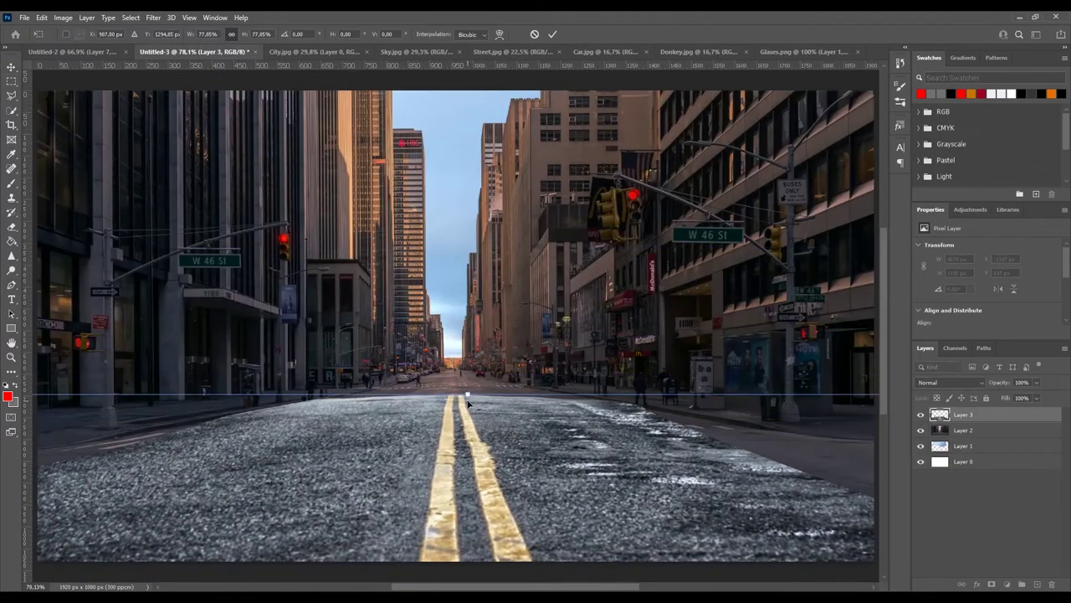
pyautogui.scroll(-5, 477, 450)
# Resize the pasted road layer to the image width and pull its top edge down
pyautogui.moveTo(802, 470); pyautogui.dragTo(622, 486)
pyautogui.scroll(4, 455, 507)
pyautogui.moveTo(727, 369)
pyautogui.mouseDown()
pyautogui.moveTo(709, 368)
pyautogui.moveTo(728, 369)
pyautogui.mouseUp()
pyautogui.press('Return')
pyautogui.hotkey('ctrl', 't')
pyautogui.moveTo(438, 277); pyautogui.dragTo(438, 302)
pyautogui.press('Return')
# Erase the road layer's edges and set its blend mode to Overlay
pyautogui.press('e')
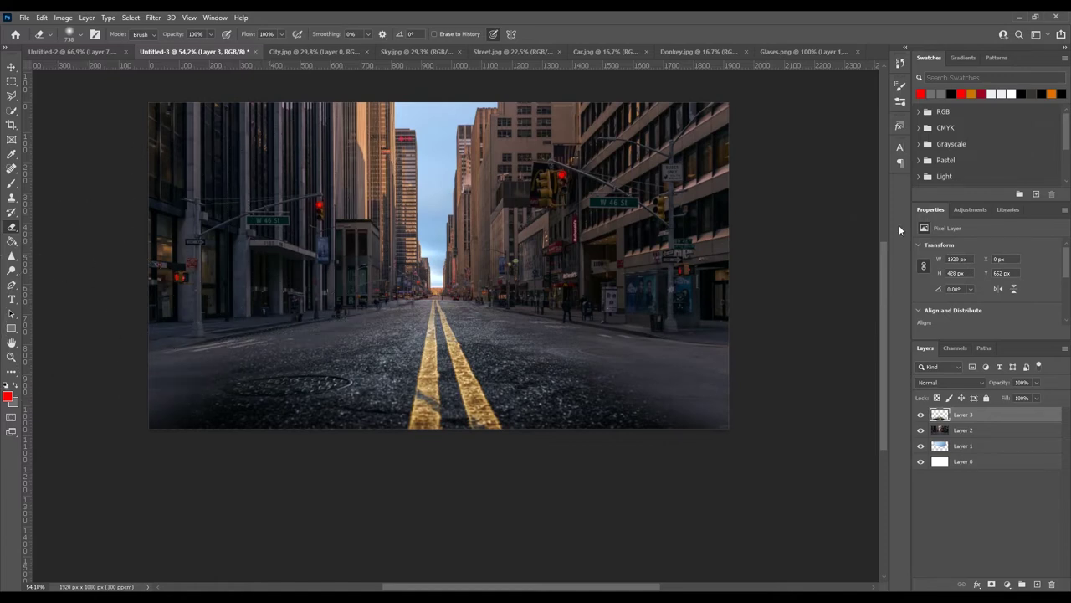
pyautogui.click(951, 382)
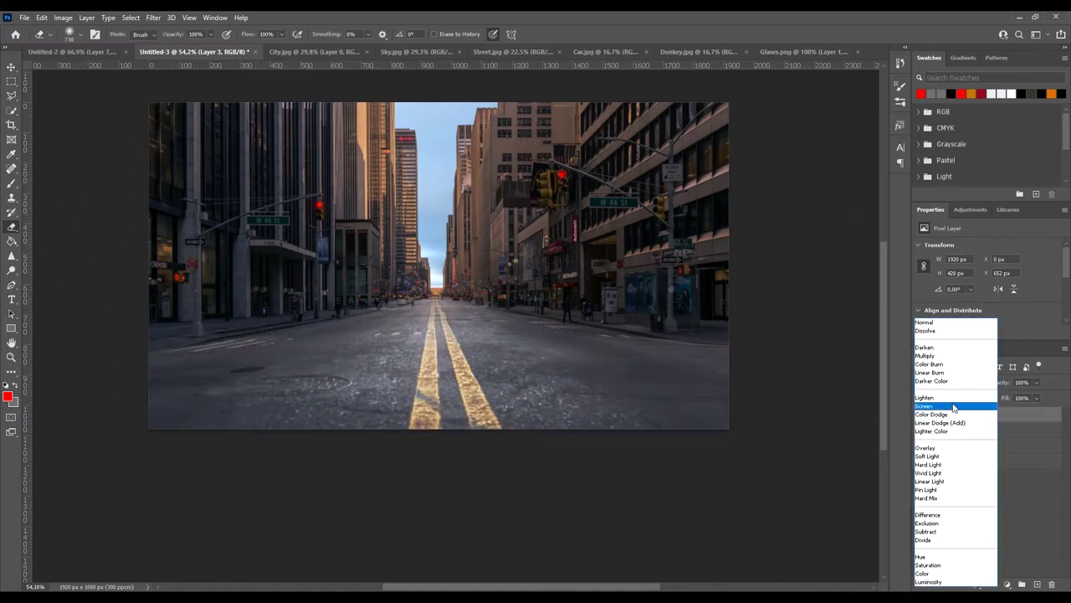
pyautogui.click(953, 324)
pyautogui.click(952, 382)
pyautogui.click(954, 444)
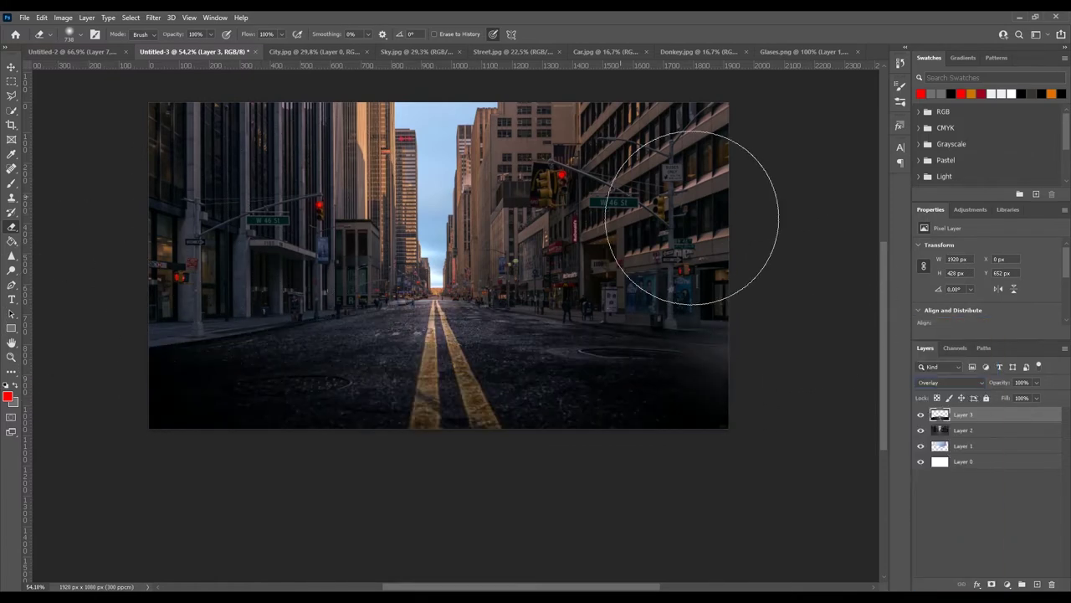
# Switch through the open images to the Car photo
pyautogui.click(11, 67)
pyautogui.click(494, 51)
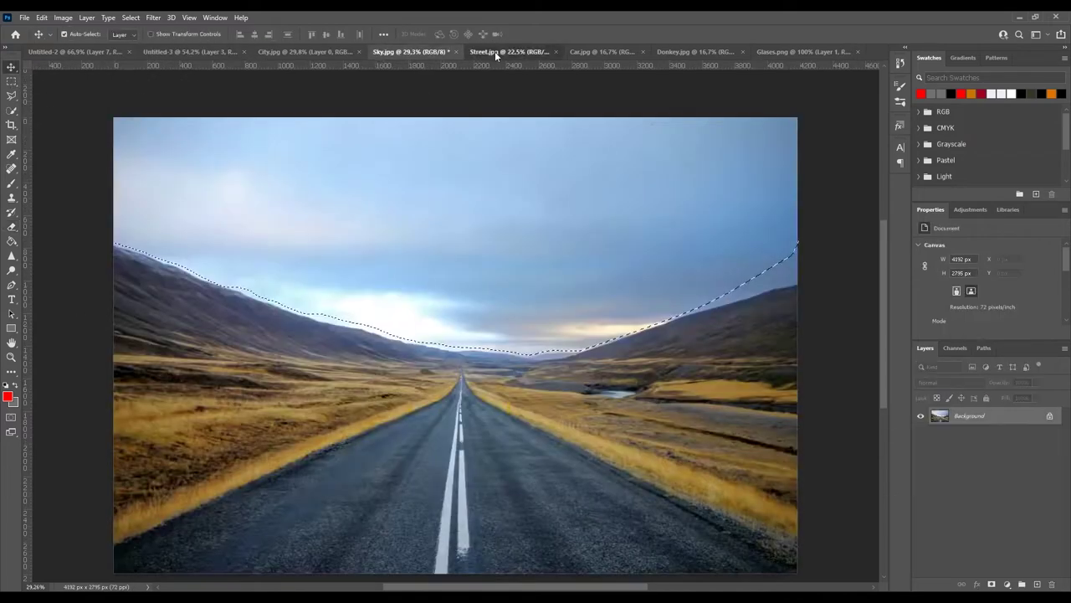
pyautogui.click(544, 52)
pyautogui.click(592, 53)
# Start the car's outline path with the Pen tool at the front bumper and its underside
pyautogui.moveTo(446, 358); pyautogui.dragTo(497, 344)
pyautogui.press('p')
pyautogui.scroll(5, 497, 344)
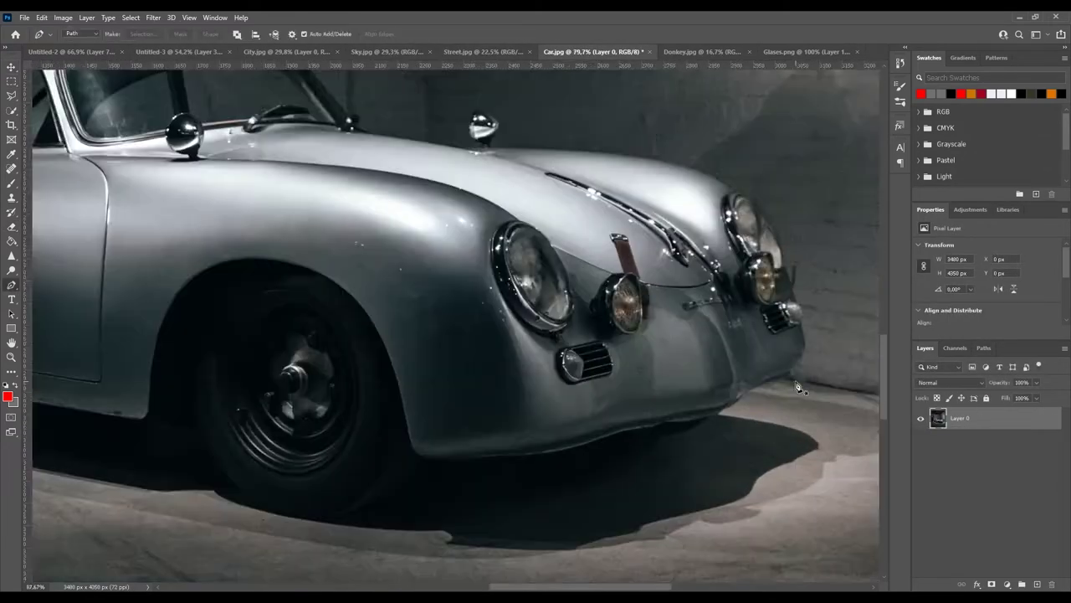
pyautogui.click(803, 344)
pyautogui.moveTo(786, 373); pyautogui.dragTo(796, 371)
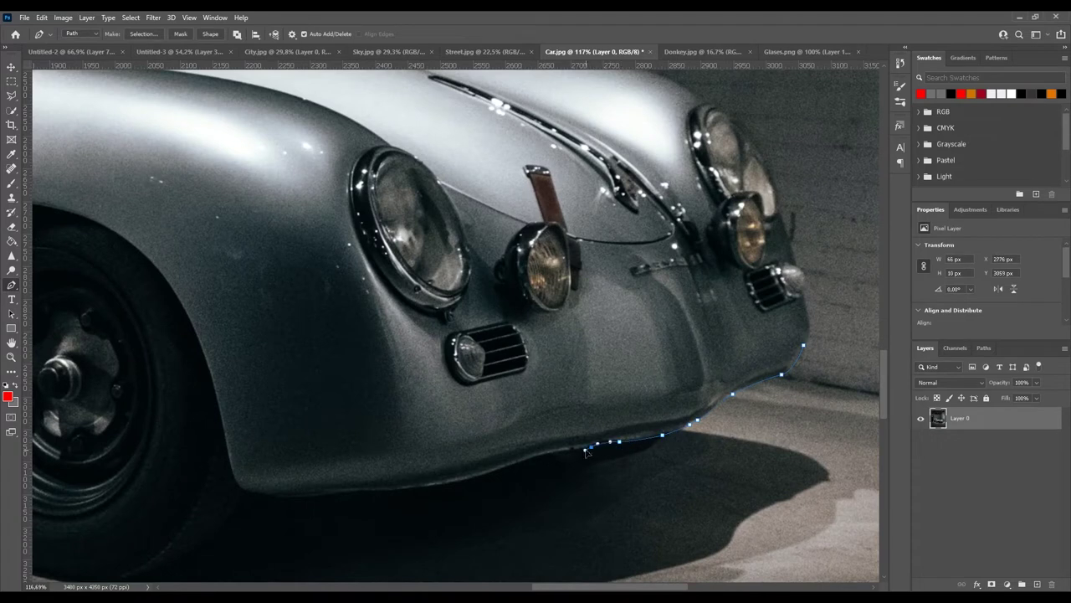
pyautogui.moveTo(586, 451); pyautogui.dragTo(703, 427)
pyautogui.click(685, 426)
pyautogui.click(620, 445)
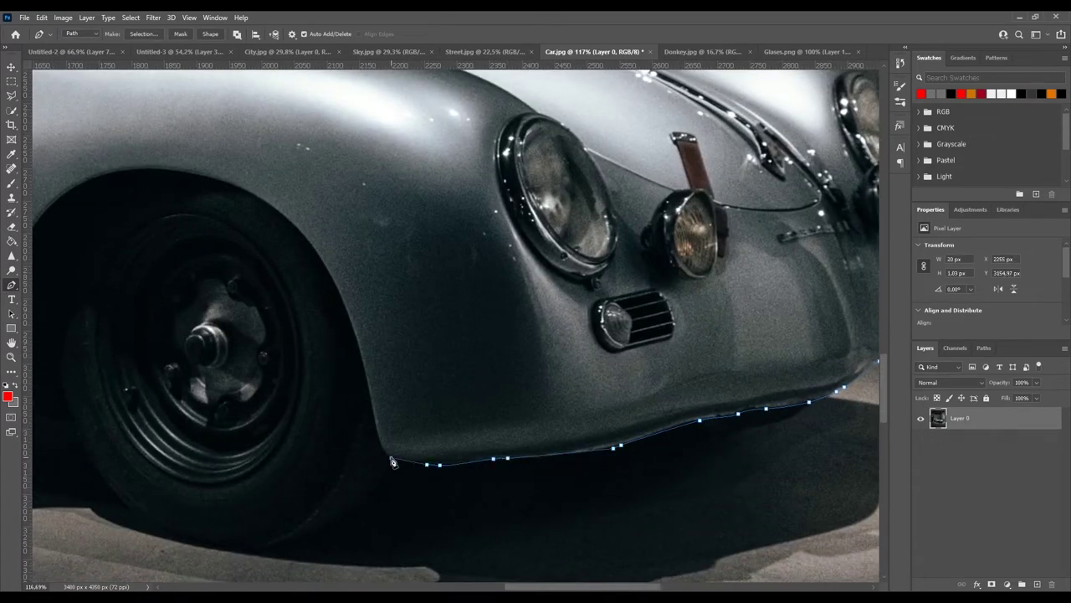
# Continue the path along the car's underside and around the tyre
pyautogui.moveTo(120, 499); pyautogui.dragTo(427, 452)
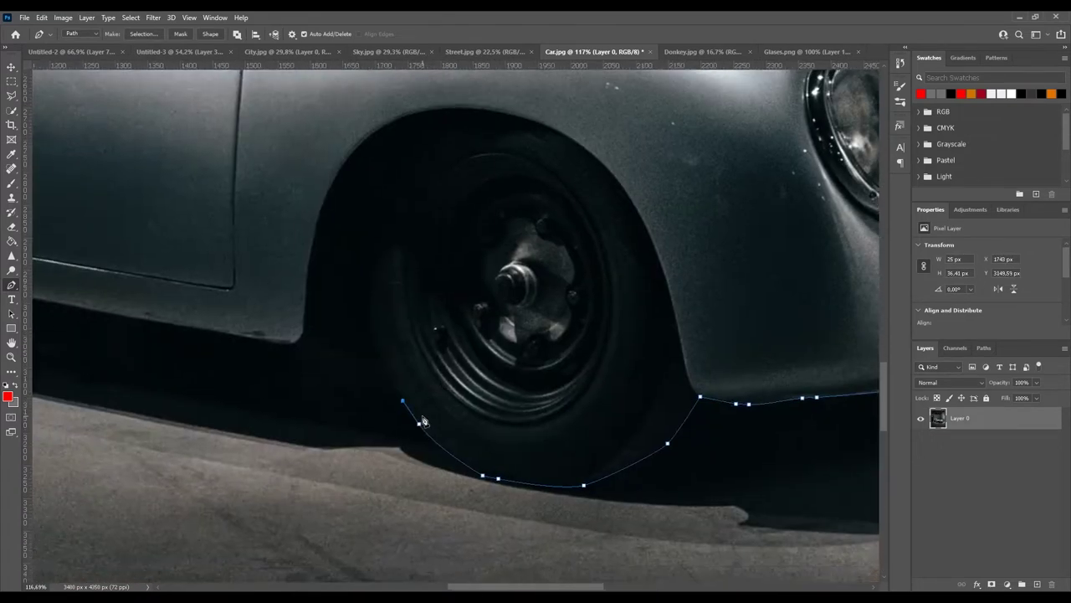
pyautogui.scroll(4, 351, 295)
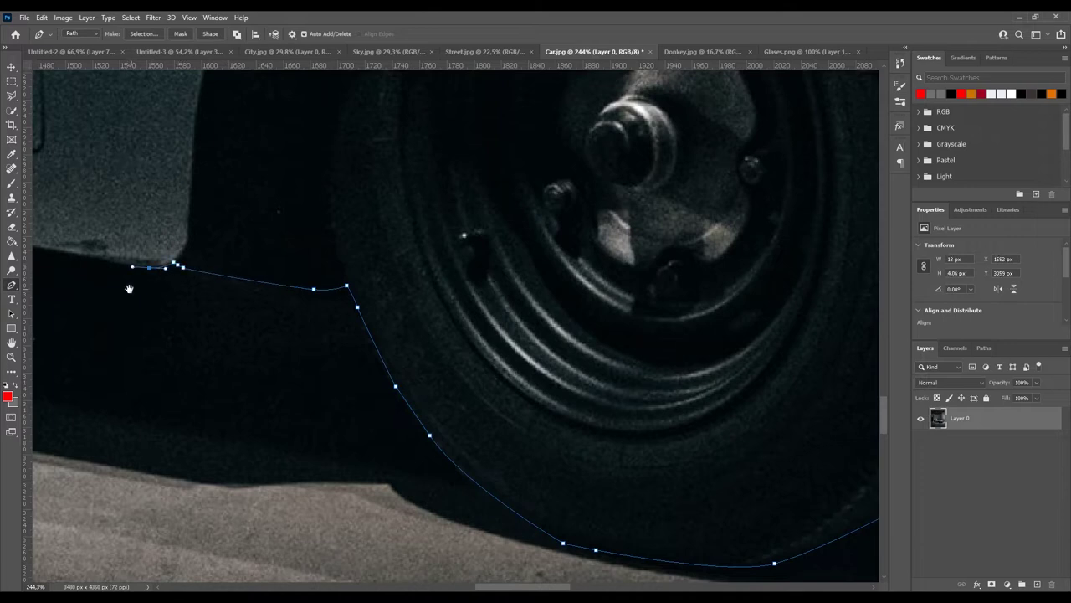
pyautogui.moveTo(128, 289); pyautogui.dragTo(652, 388)
pyautogui.moveTo(348, 310); pyautogui.dragTo(322, 309)
pyautogui.moveTo(167, 277); pyautogui.dragTo(678, 361)
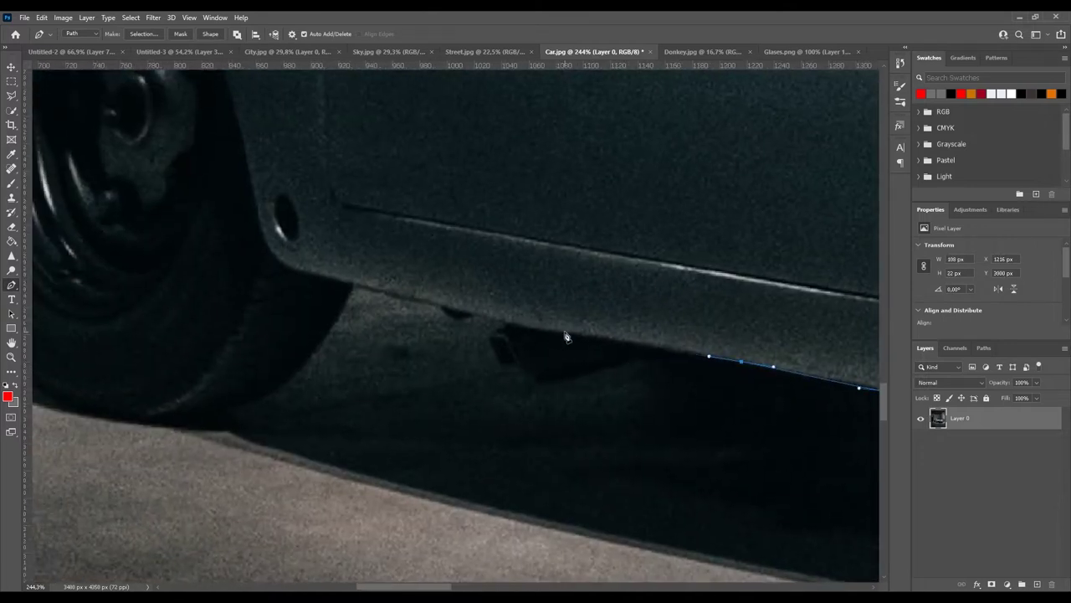
pyautogui.click(360, 292)
pyautogui.moveTo(300, 373); pyautogui.dragTo(444, 387)
pyautogui.moveTo(363, 424); pyautogui.dragTo(335, 429)
pyautogui.moveTo(294, 440); pyautogui.dragTo(413, 443)
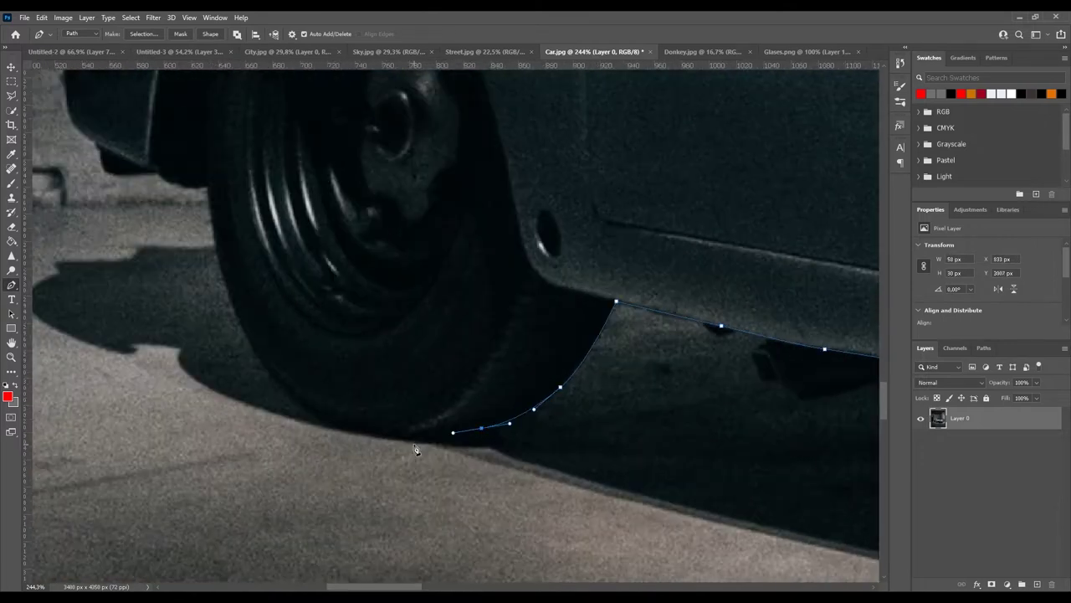
pyautogui.click(331, 425)
pyautogui.moveTo(231, 298); pyautogui.dragTo(299, 350)
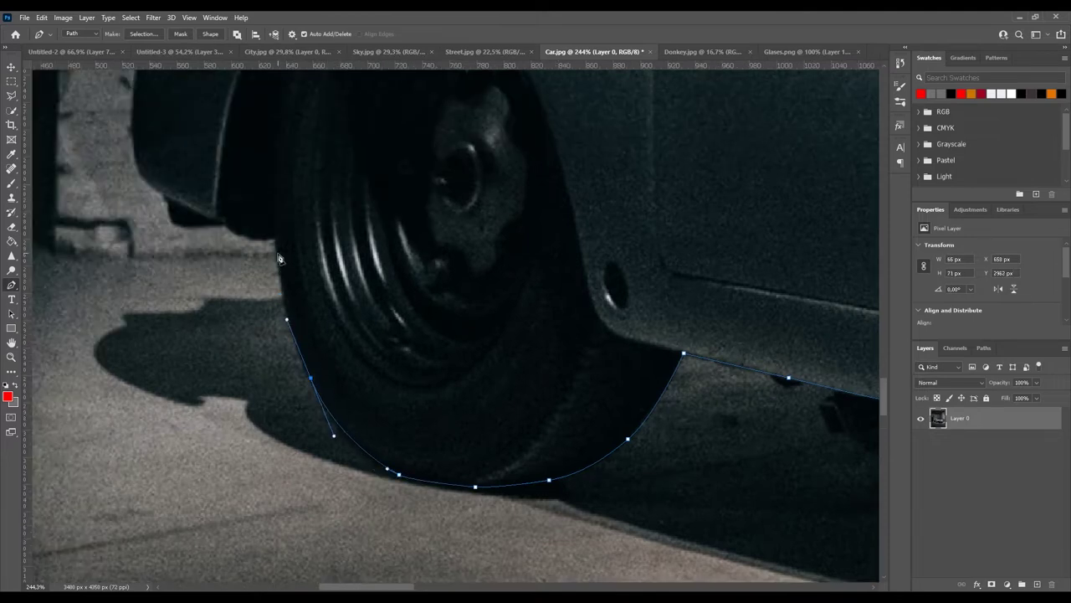
pyautogui.scroll(3, 278, 245)
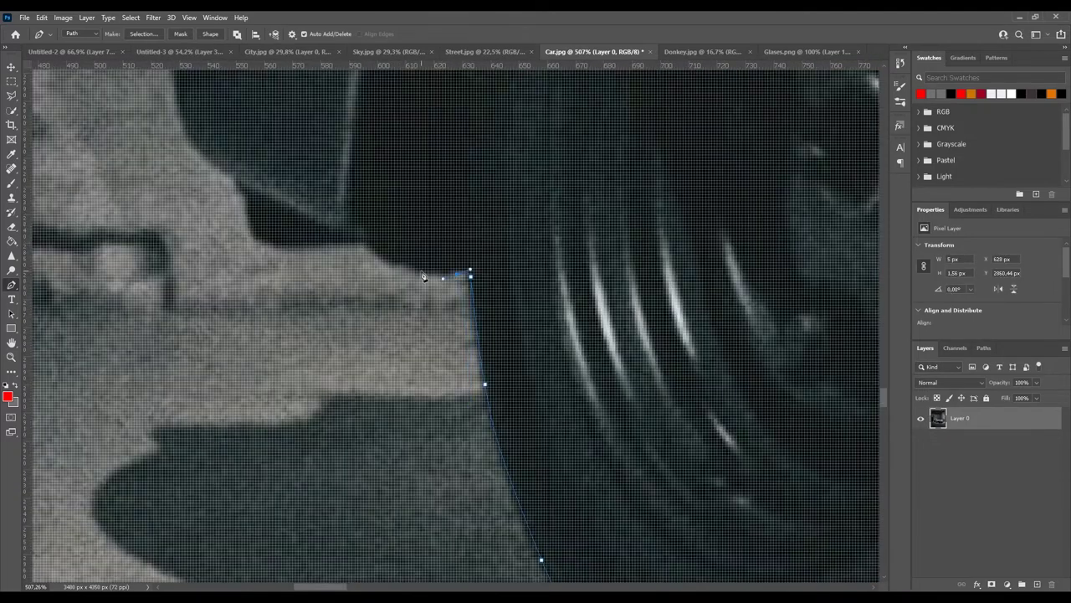
# Extend the path up along the car's rear edge
pyautogui.moveTo(247, 199); pyautogui.dragTo(393, 335)
pyautogui.moveTo(276, 252); pyautogui.dragTo(293, 351)
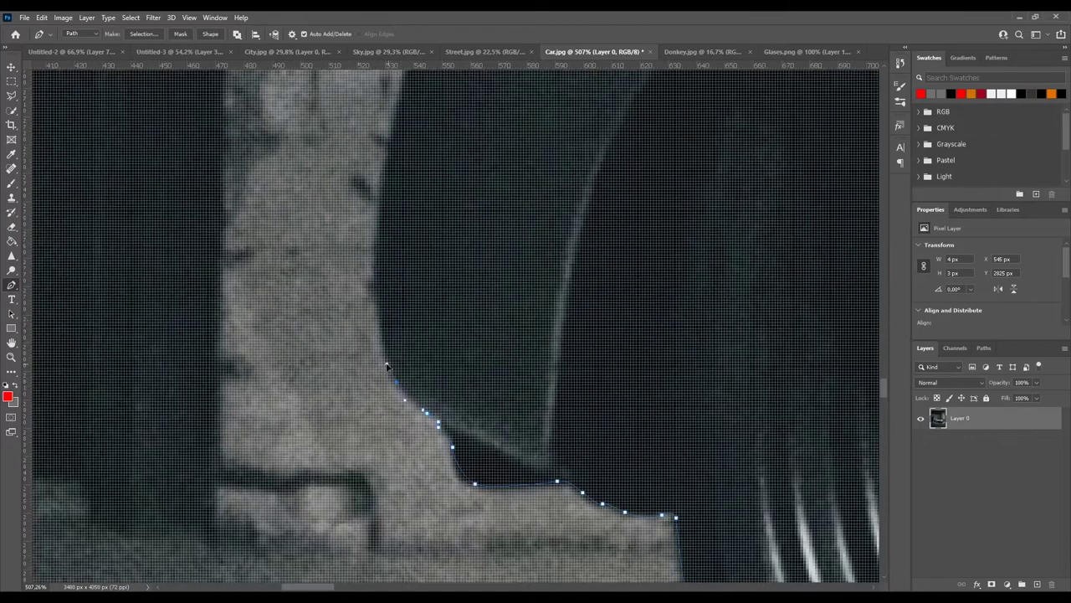
pyautogui.moveTo(318, 167); pyautogui.dragTo(276, 401)
pyautogui.moveTo(351, 251)
pyautogui.mouseDown()
pyautogui.moveTo(330, 442)
pyautogui.moveTo(347, 375)
pyautogui.mouseUp()
pyautogui.click(359, 215)
pyautogui.moveTo(360, 215); pyautogui.dragTo(301, 289)
pyautogui.click(411, 231)
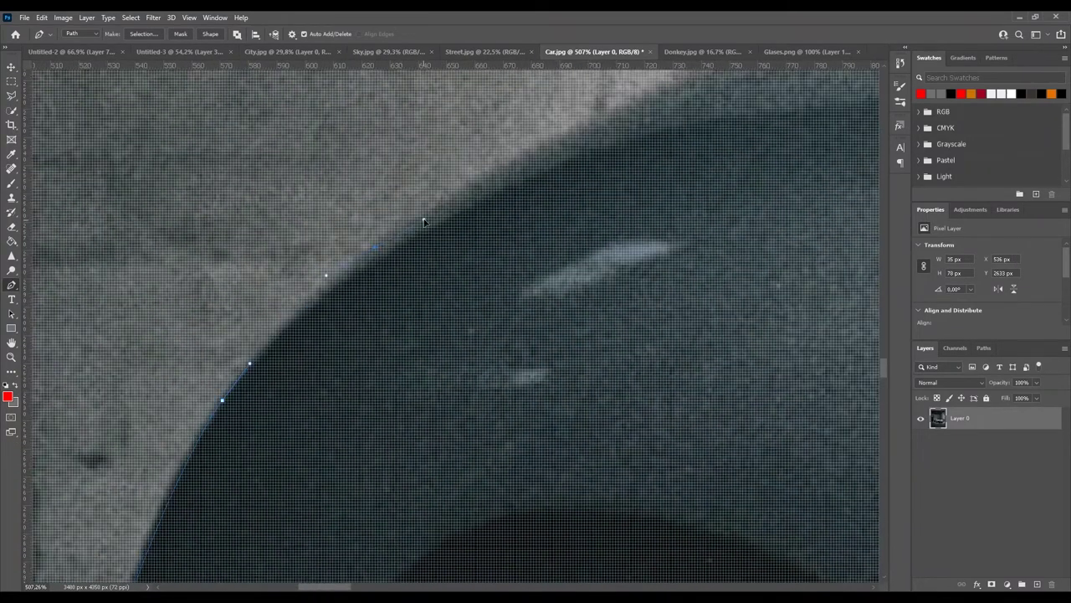
pyautogui.moveTo(411, 232); pyautogui.dragTo(164, 360)
# Trace anchors along the car's roof edge
pyautogui.click(435, 210)
pyautogui.click(354, 198)
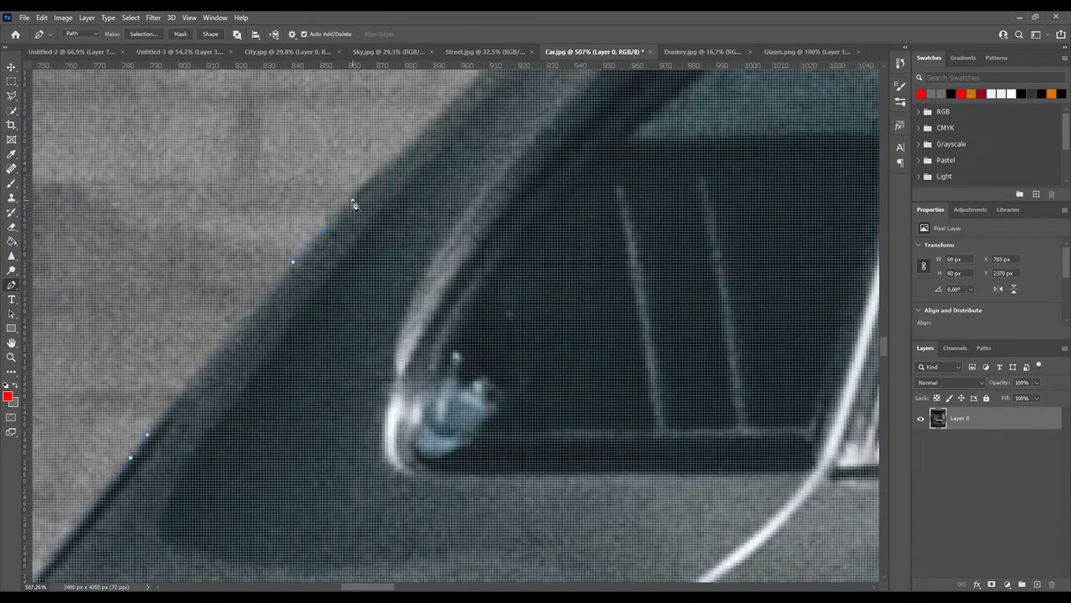
pyautogui.click(368, 263)
pyautogui.scroll(-2, 360, 287)
pyautogui.click(358, 285)
pyautogui.click(592, 184)
pyautogui.moveTo(592, 184); pyautogui.dragTo(366, 314)
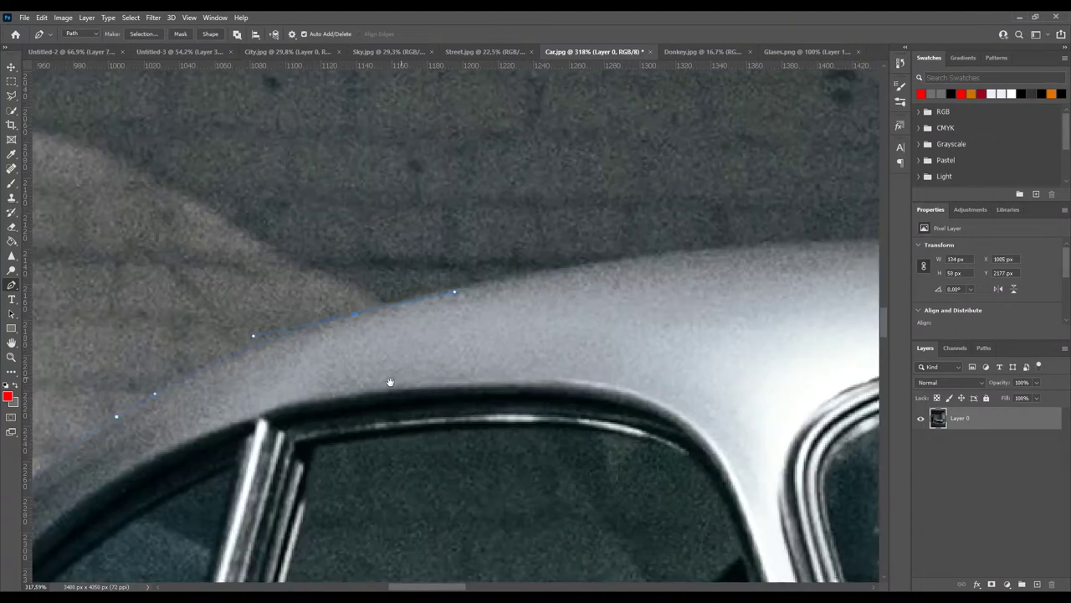
pyautogui.click(741, 290)
pyautogui.moveTo(742, 289); pyautogui.dragTo(435, 330)
pyautogui.click(433, 316)
# Follow the roof curve down the windshield pillar and around the side mirror
pyautogui.moveTo(584, 345)
pyautogui.mouseDown()
pyautogui.moveTo(296, 325)
pyautogui.moveTo(474, 304)
pyautogui.mouseUp()
pyautogui.click(591, 342)
pyautogui.click(645, 387)
pyautogui.moveTo(646, 387); pyautogui.dragTo(562, 341)
pyautogui.click(575, 470)
pyautogui.moveTo(575, 471); pyautogui.dragTo(407, 356)
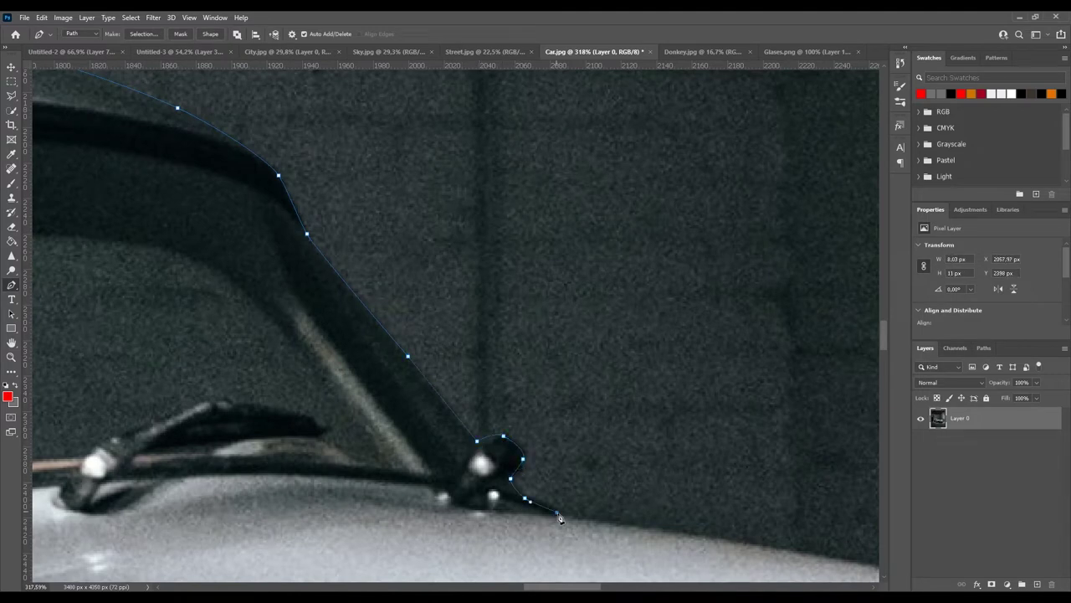
pyautogui.click(562, 517)
pyautogui.moveTo(752, 551); pyautogui.dragTo(433, 450)
pyautogui.click(577, 467)
pyautogui.moveTo(624, 471); pyautogui.dragTo(444, 442)
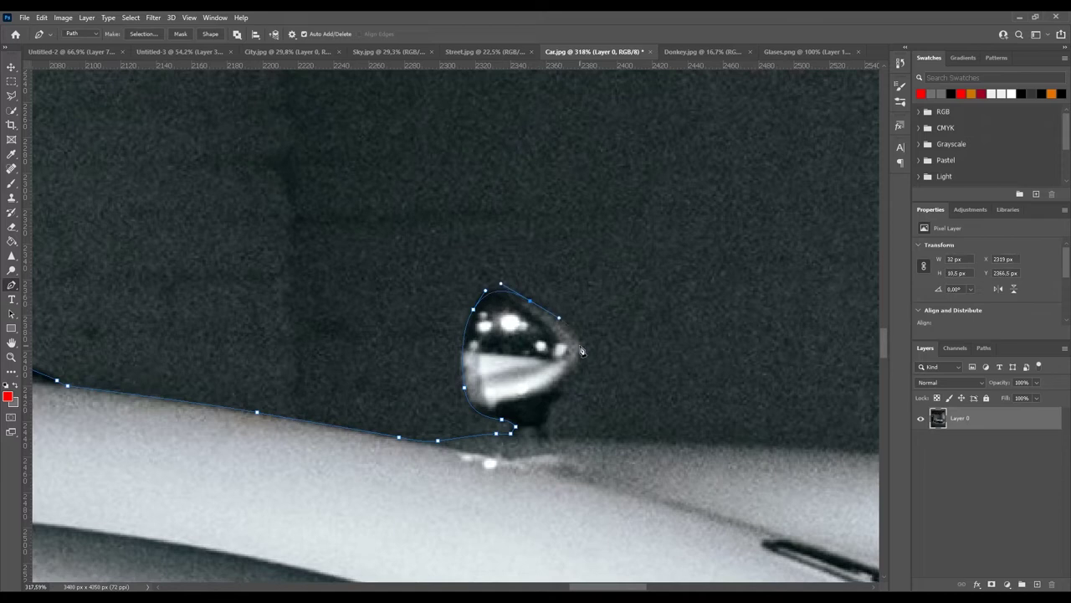
# Trace the hood edge and front fender toward the headlight
pyautogui.moveTo(549, 452); pyautogui.dragTo(265, 435)
pyautogui.click(574, 435)
pyautogui.moveTo(574, 436); pyautogui.dragTo(273, 429)
pyautogui.click(545, 453)
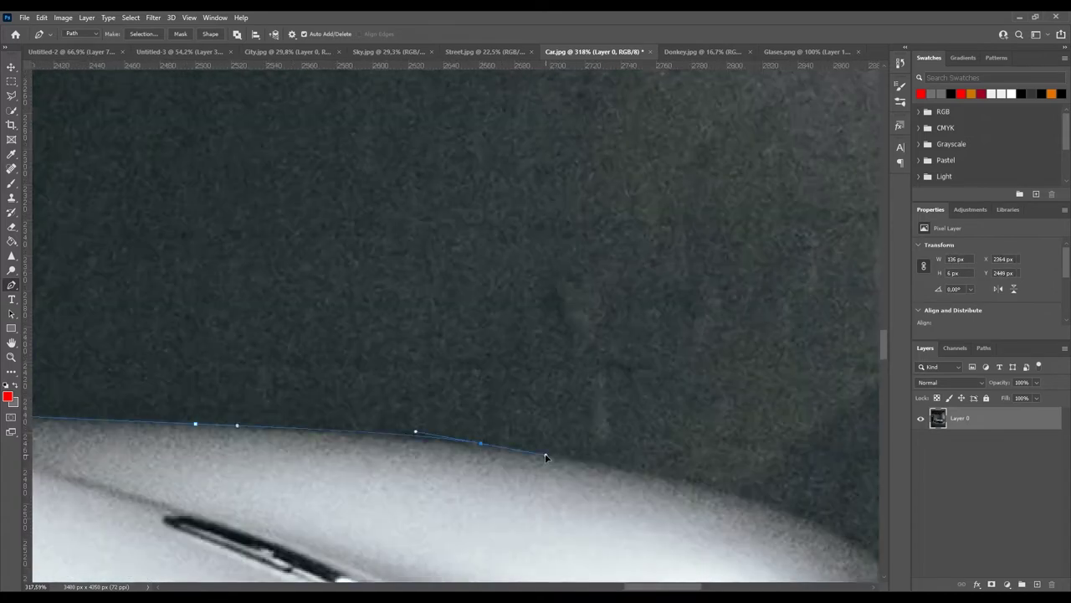
pyautogui.moveTo(545, 453); pyautogui.dragTo(243, 442)
pyautogui.click(462, 439)
pyautogui.moveTo(462, 441); pyautogui.dragTo(186, 357)
pyautogui.click(354, 443)
pyautogui.moveTo(354, 443); pyautogui.dragTo(245, 405)
# Outline the headlight rim and continue the path down the front bumper
pyautogui.click(276, 371)
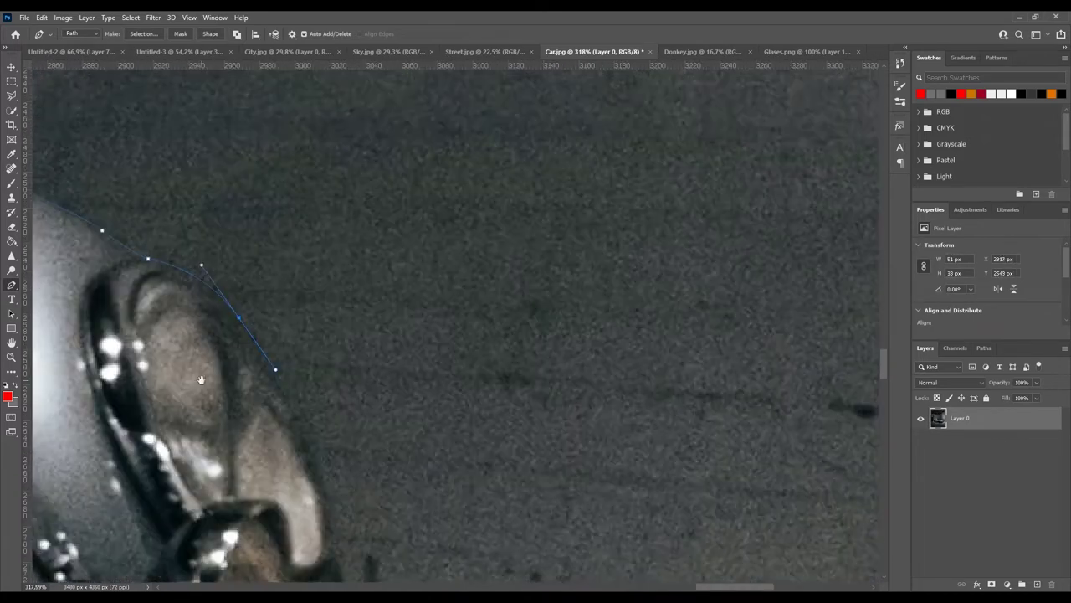
pyautogui.moveTo(267, 368); pyautogui.dragTo(179, 307)
pyautogui.moveTo(267, 394); pyautogui.dragTo(201, 246)
pyautogui.click(228, 337)
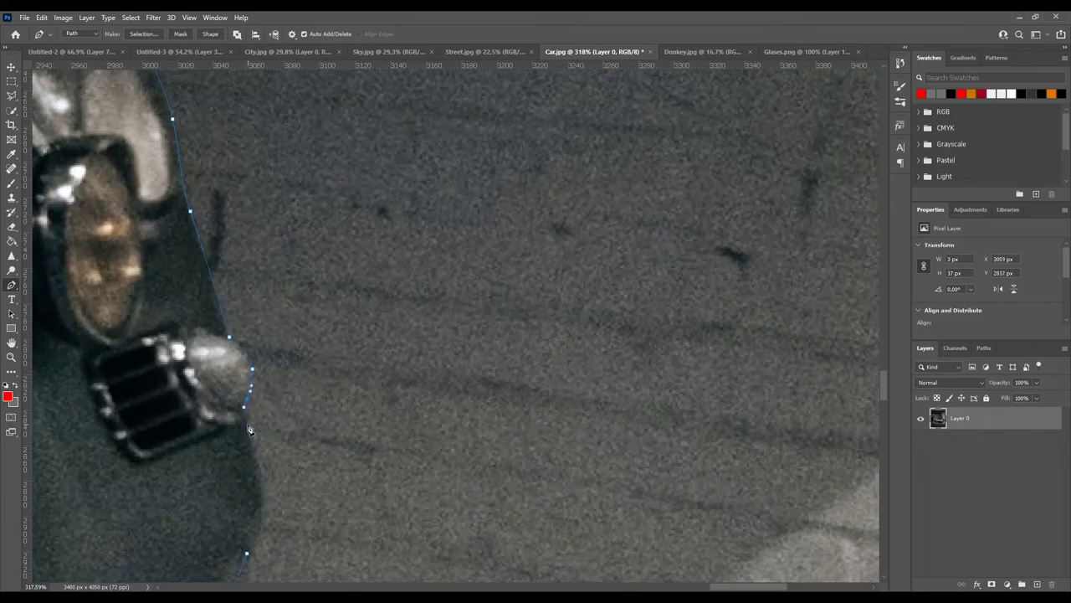
pyautogui.moveTo(249, 429); pyautogui.dragTo(261, 283)
pyautogui.click(255, 406)
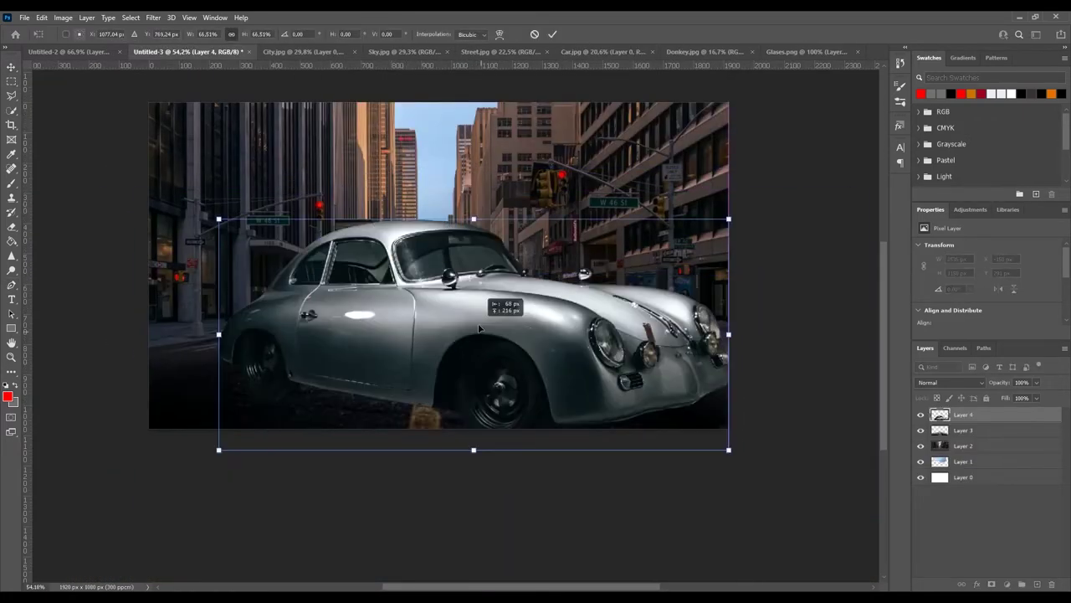
# Commit the car transform and stretch the road layer beneath it across the street
pyautogui.press('Return')
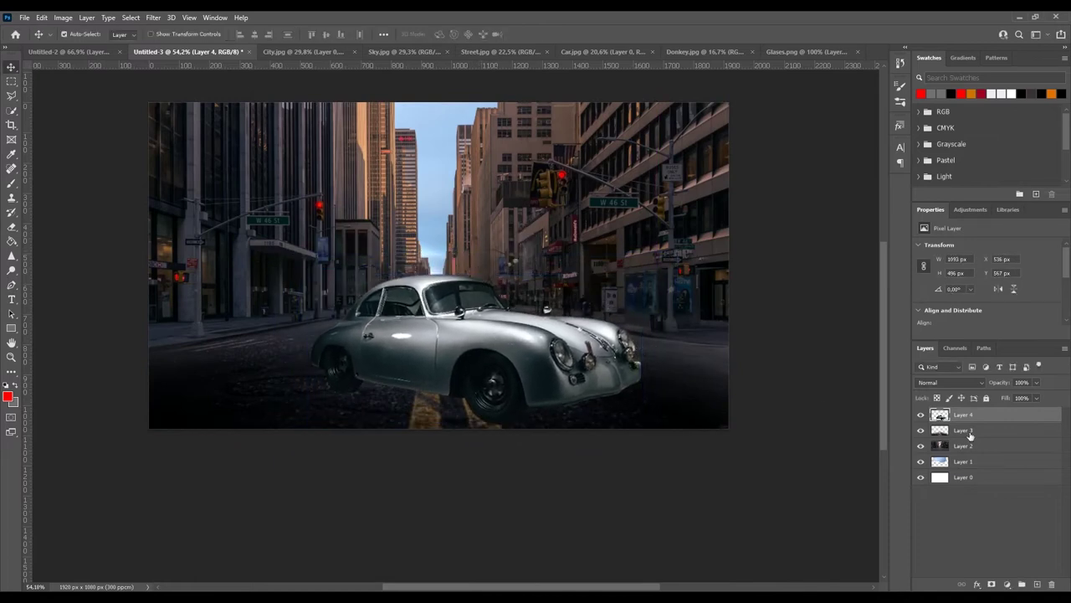
pyautogui.hotkey('alt', '[')
pyautogui.hotkey('ctrl', 't')
pyautogui.moveTo(438, 276)
pyautogui.mouseDown()
pyautogui.moveTo(437, 325)
pyautogui.moveTo(437, 299)
pyautogui.mouseUp()
pyautogui.press('Return')
pyautogui.hotkey('ctrl', '0')
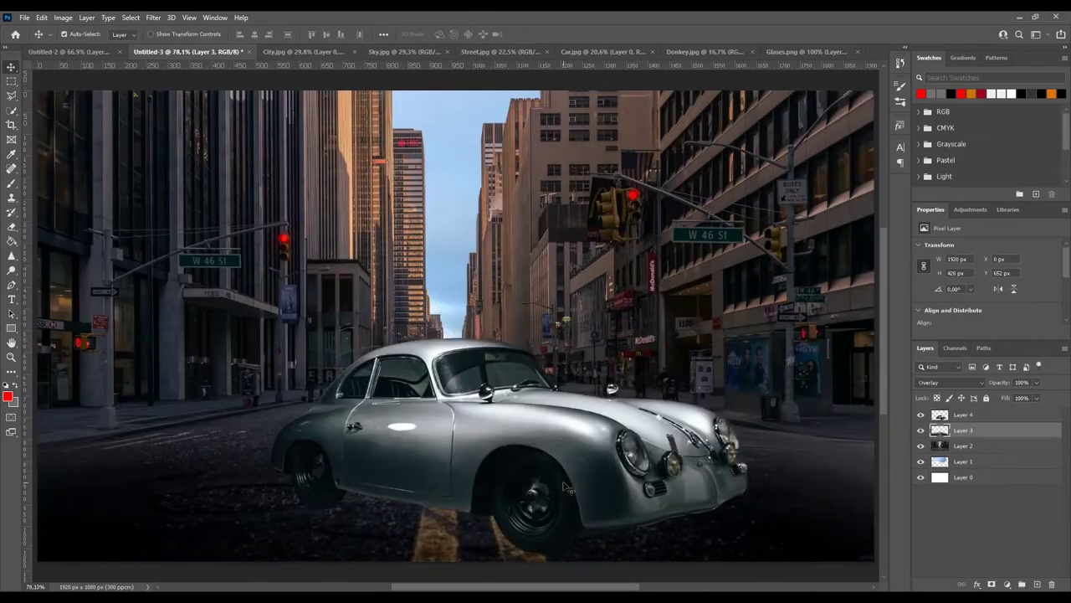
# Move the car right, then scale it down and shift it down-left on the street
pyautogui.moveTo(530, 442); pyautogui.dragTo(559, 434)
pyautogui.hotkey('ctrl', 't')
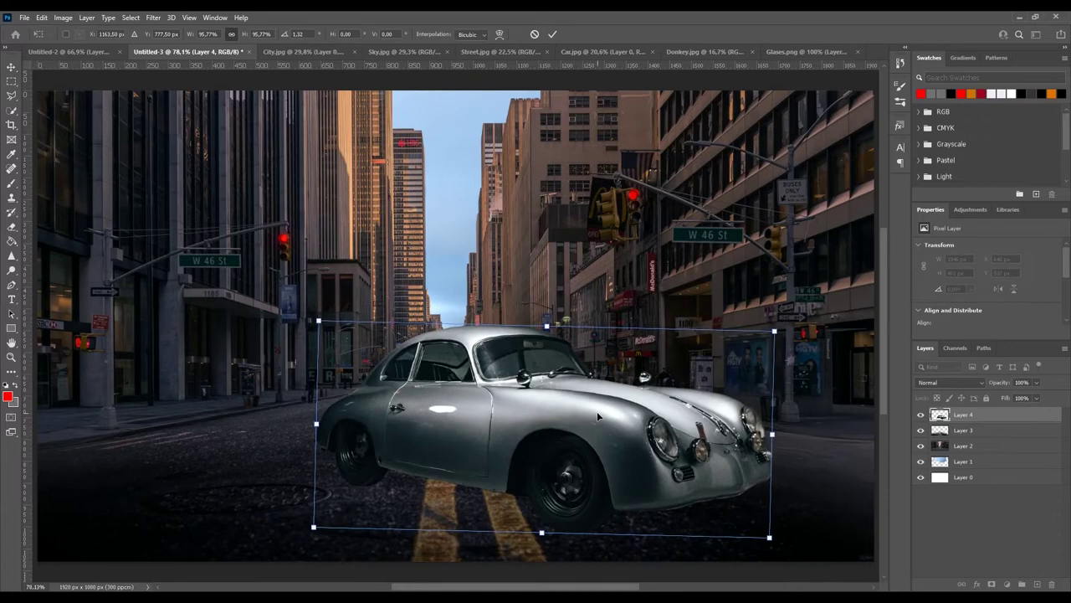
pyautogui.moveTo(777, 466); pyautogui.dragTo(748, 528)
pyautogui.press('Return')
pyautogui.scroll(10, 524, 377)
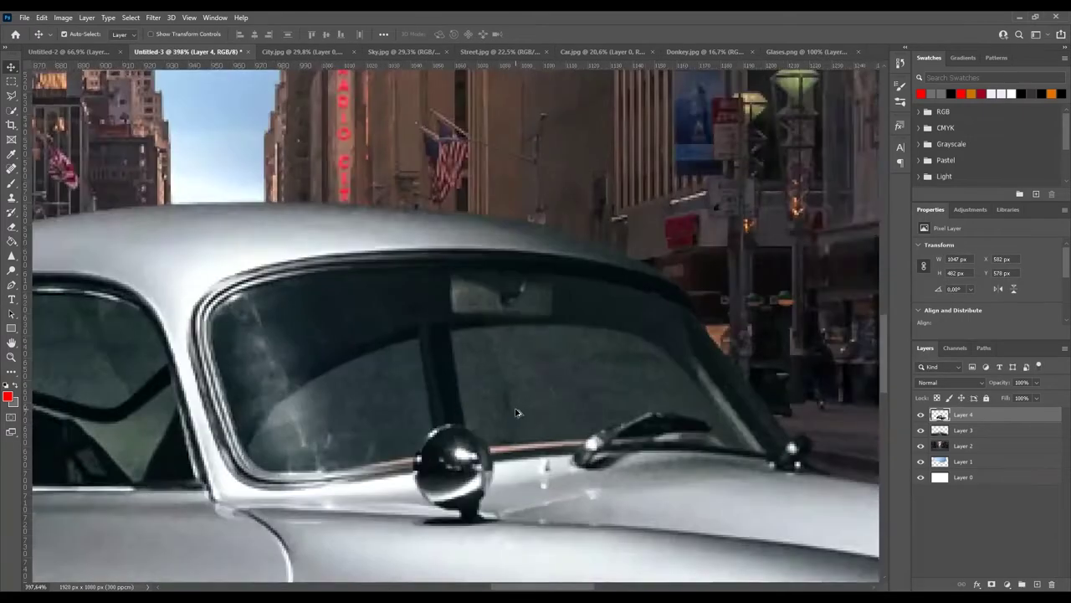
pyautogui.click(12, 285)
pyautogui.moveTo(728, 377); pyautogui.dragTo(557, 339)
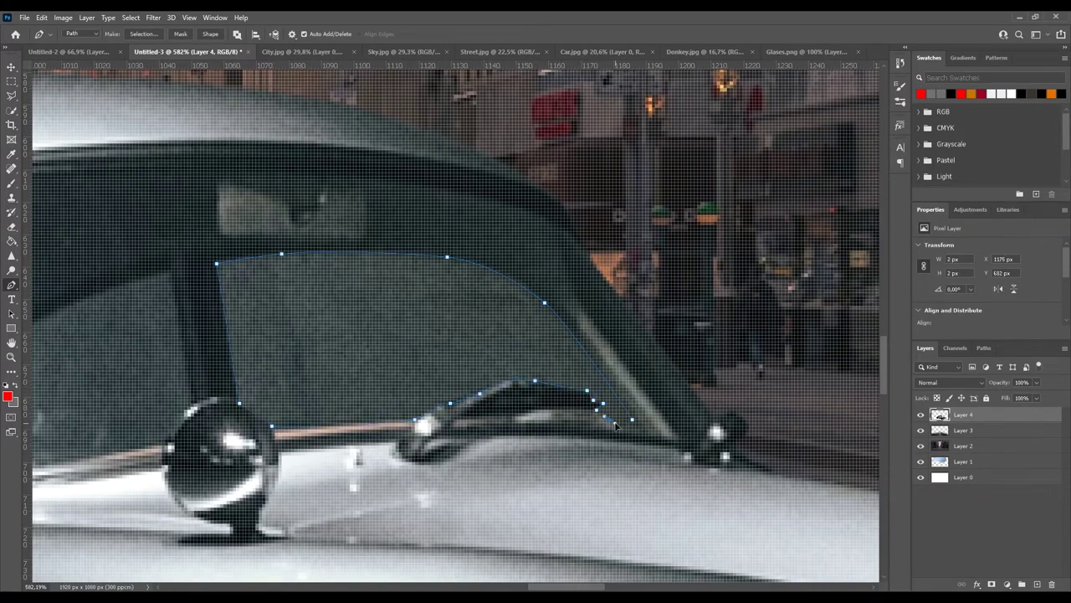
# Trace a Pen path around the car's window glass
pyautogui.hscroll(-5, 328, 358)
pyautogui.click(421, 274)
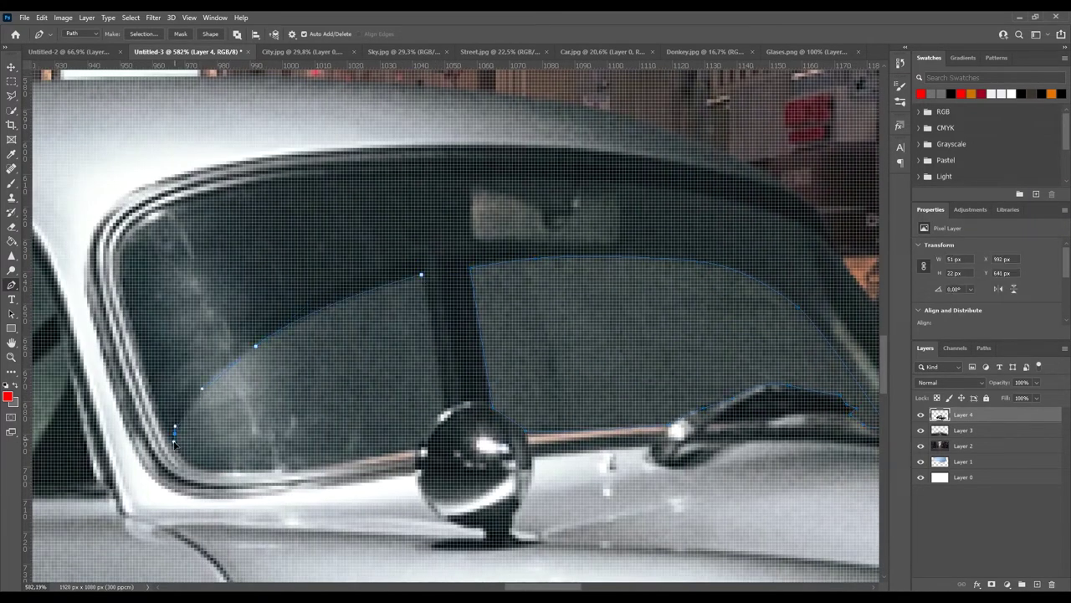
pyautogui.scroll(-10, 448, 413)
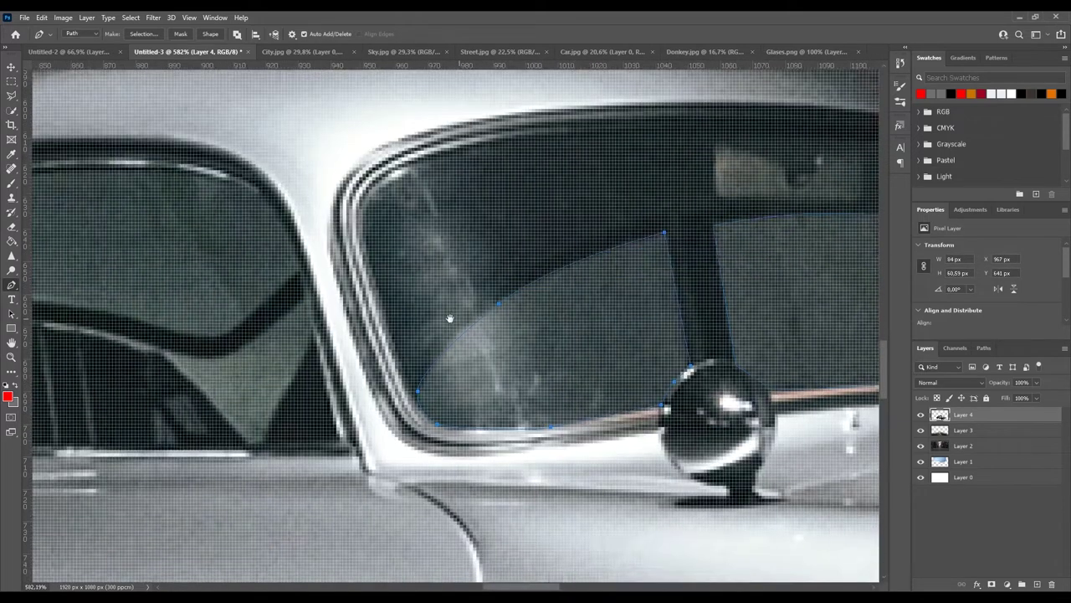
pyautogui.scroll(10, 272, 268)
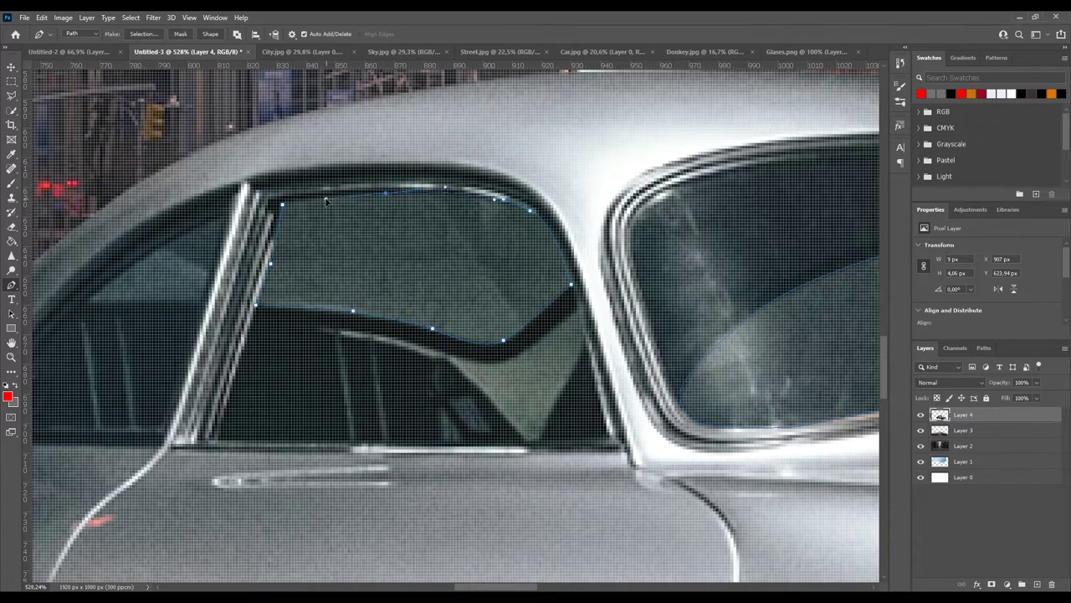
pyautogui.hscroll(-3, 347, 309)
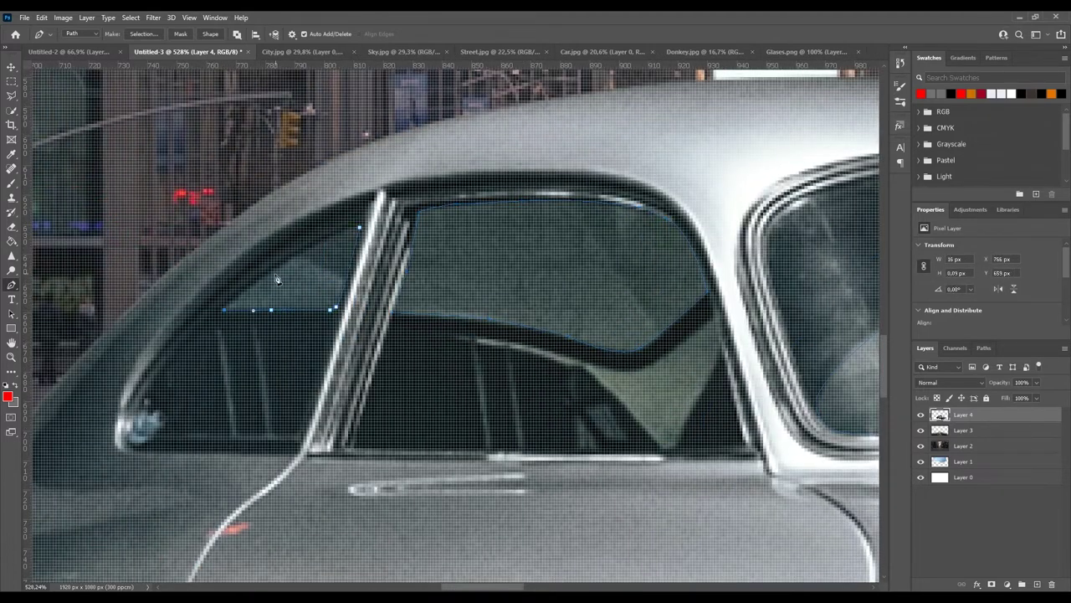
pyautogui.scroll(-10, 538, 307)
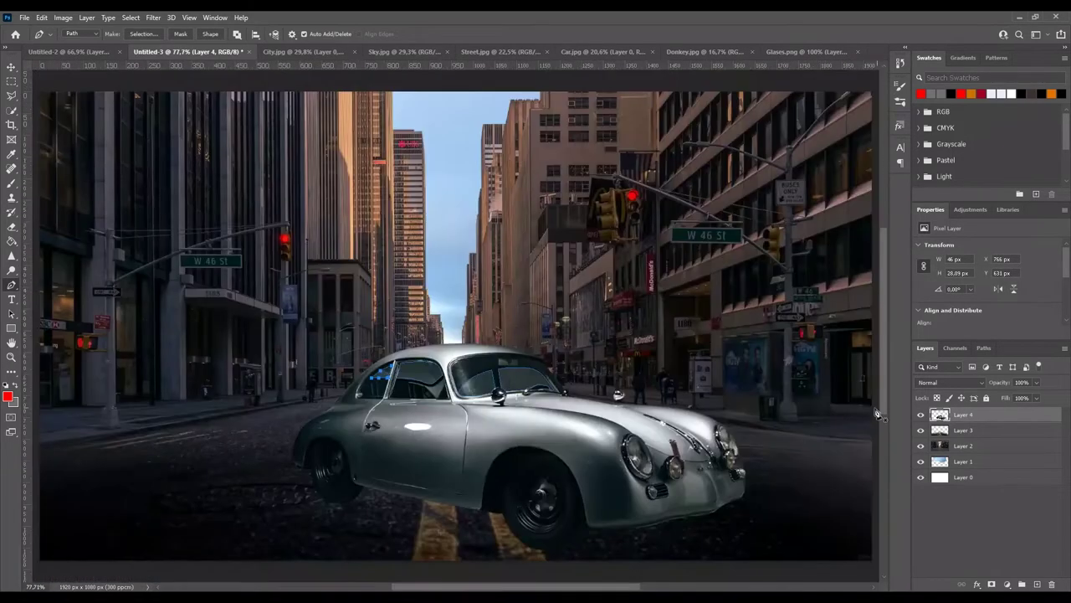
# Copy the window selection to a new layer set to Multiply blend mode
pyautogui.hotkey('ctrl', 'Return')
pyautogui.press('m')
pyautogui.rightClick(425, 365)
pyautogui.click(469, 492)
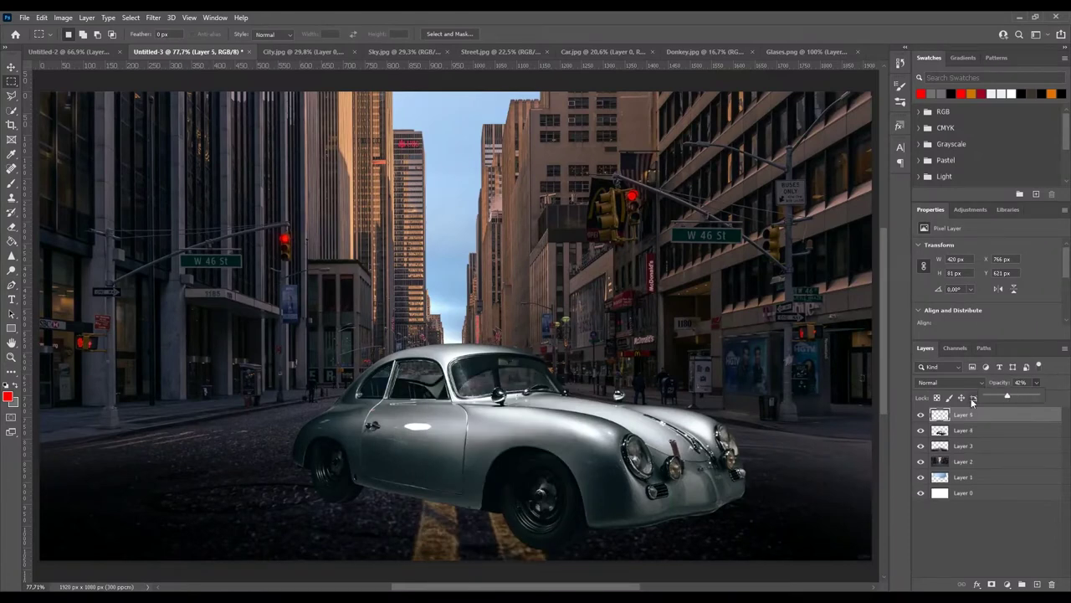
pyautogui.click(950, 383)
pyautogui.click(946, 360)
# Lower the glass layer opacity to 57% and bring up the Donkey.jpg photo
pyautogui.press('v')
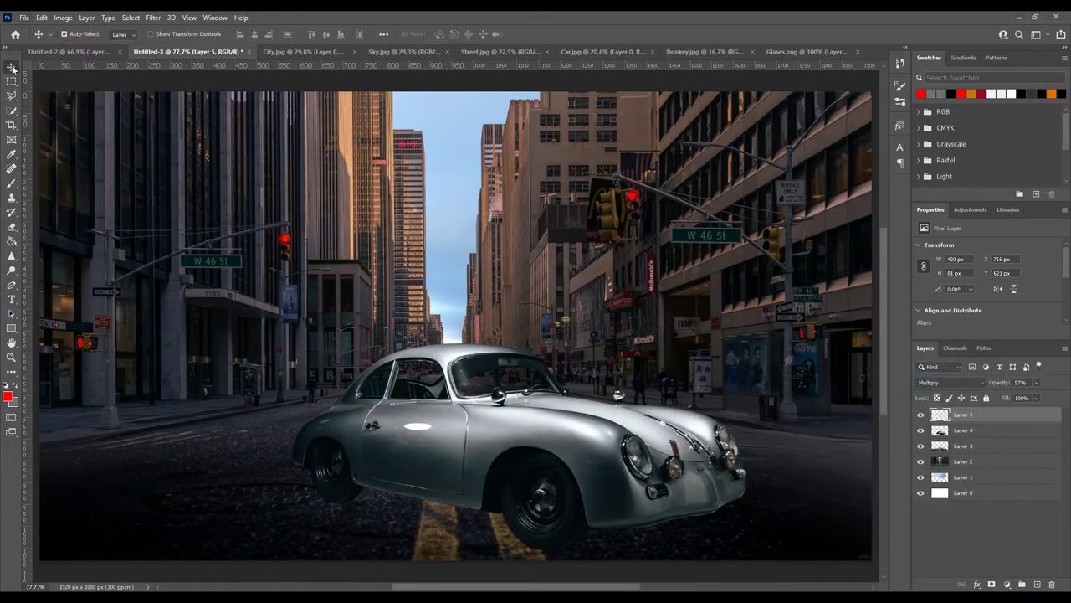
pyautogui.scroll(-2, 318, 257)
pyautogui.click(318, 257)
pyautogui.scroll(1, 318, 257)
pyautogui.click(703, 51)
pyautogui.press('p')
pyautogui.scroll(4, 374, 331)
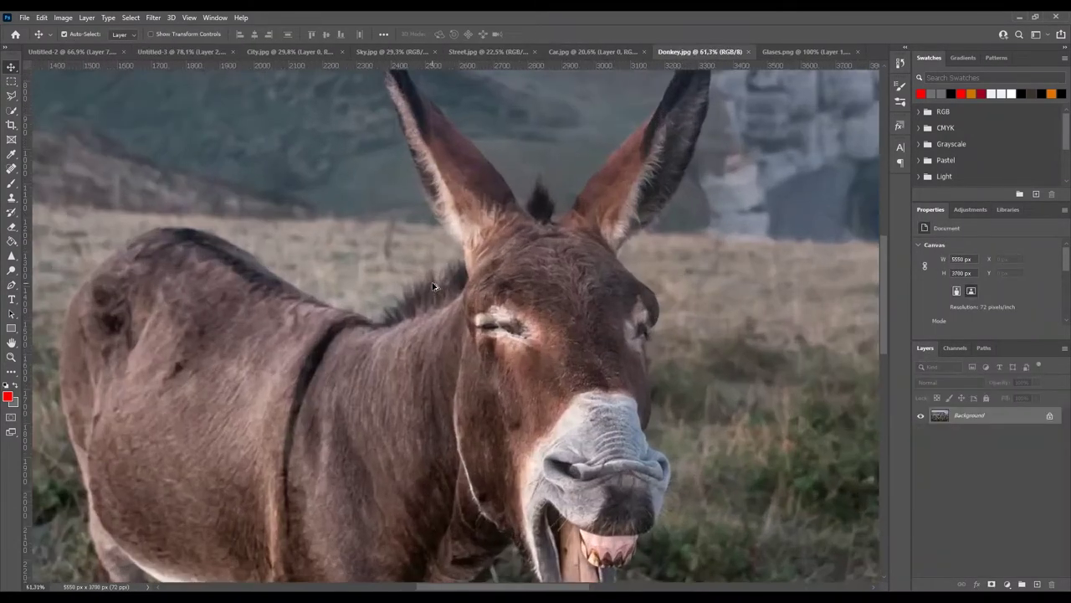
# Start the pen path at the donkey's neck and trace up the left ear
pyautogui.click(373, 327)
pyautogui.moveTo(417, 313); pyautogui.dragTo(445, 295)
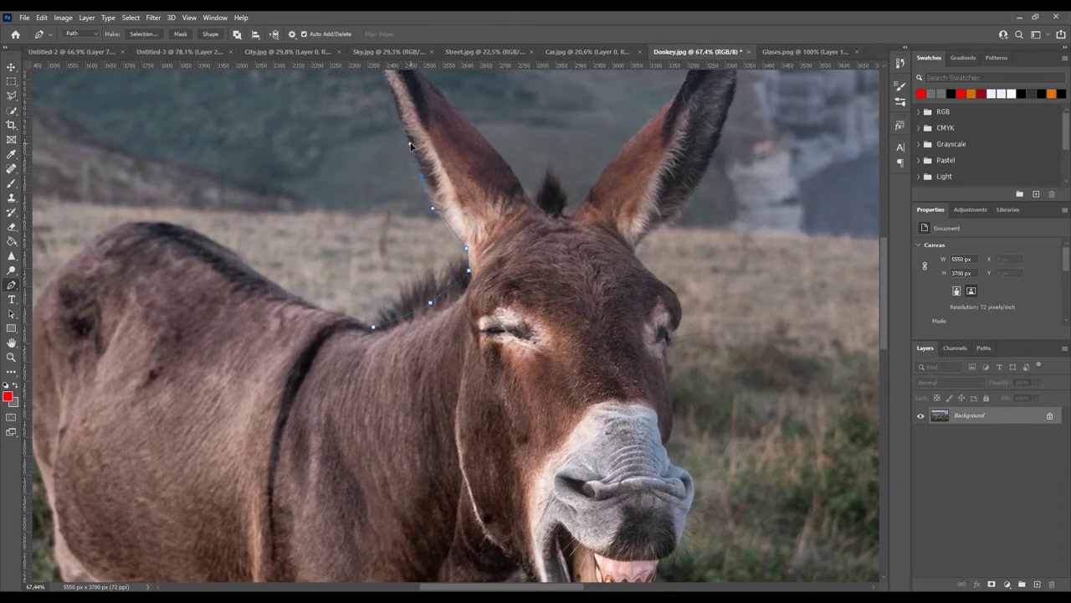
pyautogui.click(410, 146)
pyautogui.scroll(3, 410, 147)
pyautogui.click(408, 238)
pyautogui.click(399, 204)
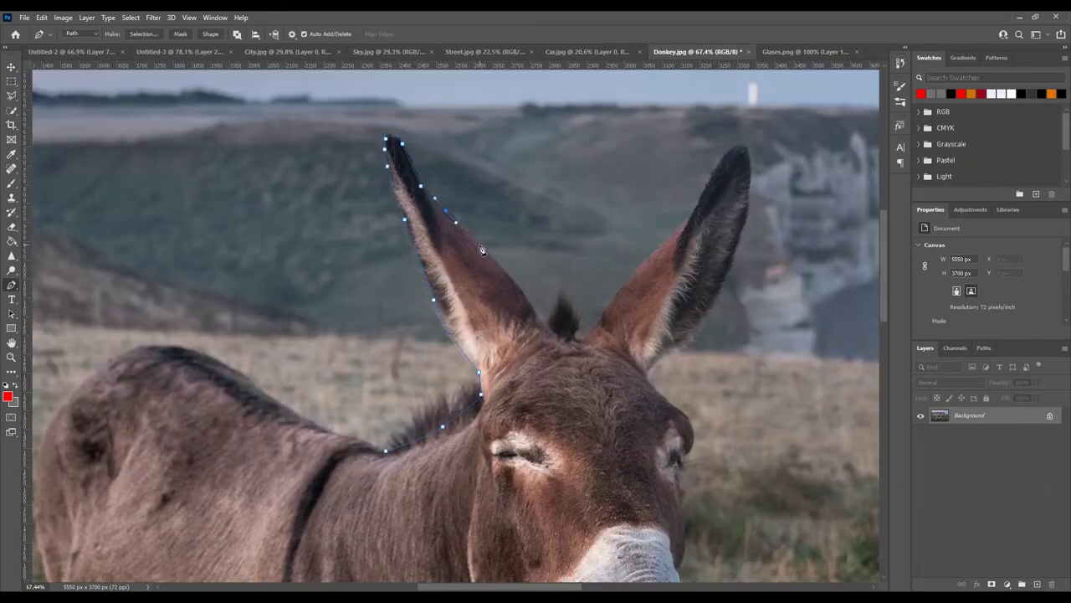
pyautogui.scroll(3, 482, 250)
pyautogui.click(470, 266)
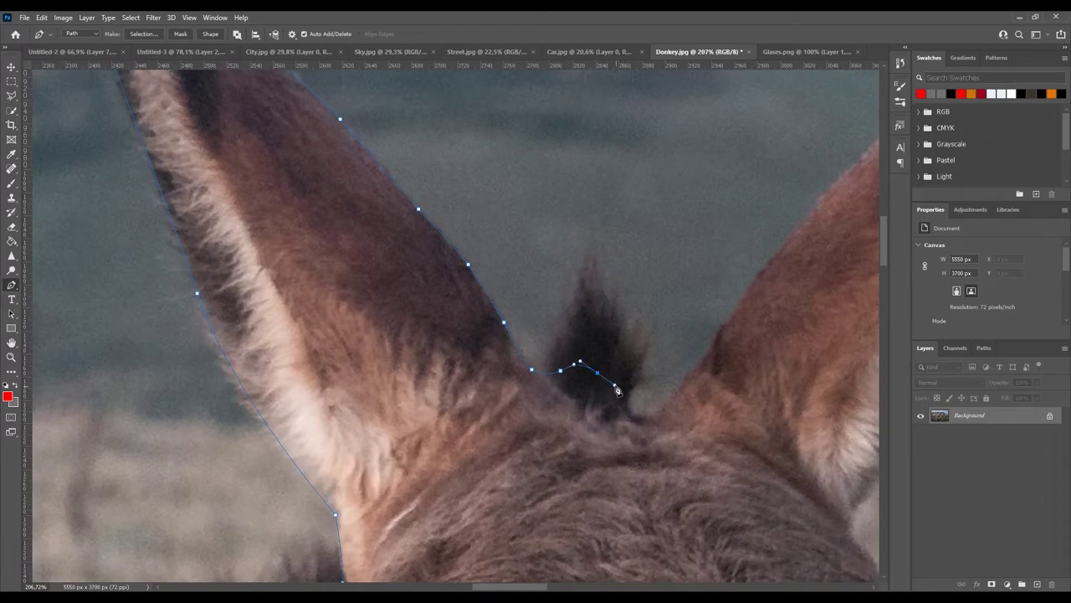
# Continue the path along the right ear's edge to its tip and back down
pyautogui.click(739, 303)
pyautogui.scroll(3, 661, 343)
pyautogui.hscroll(4, 583, 384)
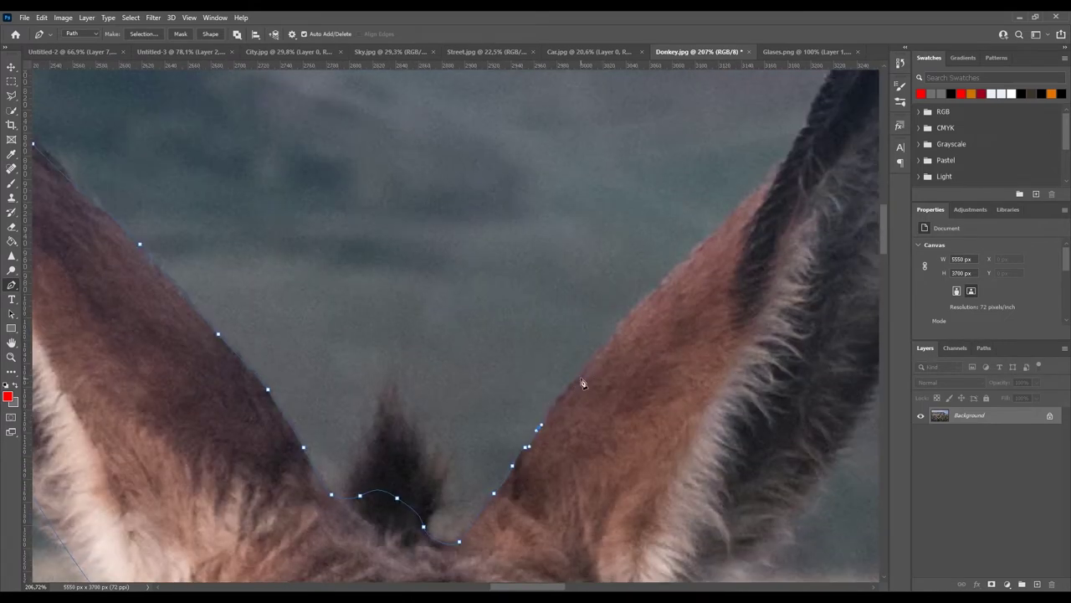
pyautogui.click(617, 326)
pyautogui.scroll(1, 588, 358)
pyautogui.hscroll(1, 589, 359)
pyautogui.click(647, 294)
pyautogui.scroll(1, 647, 294)
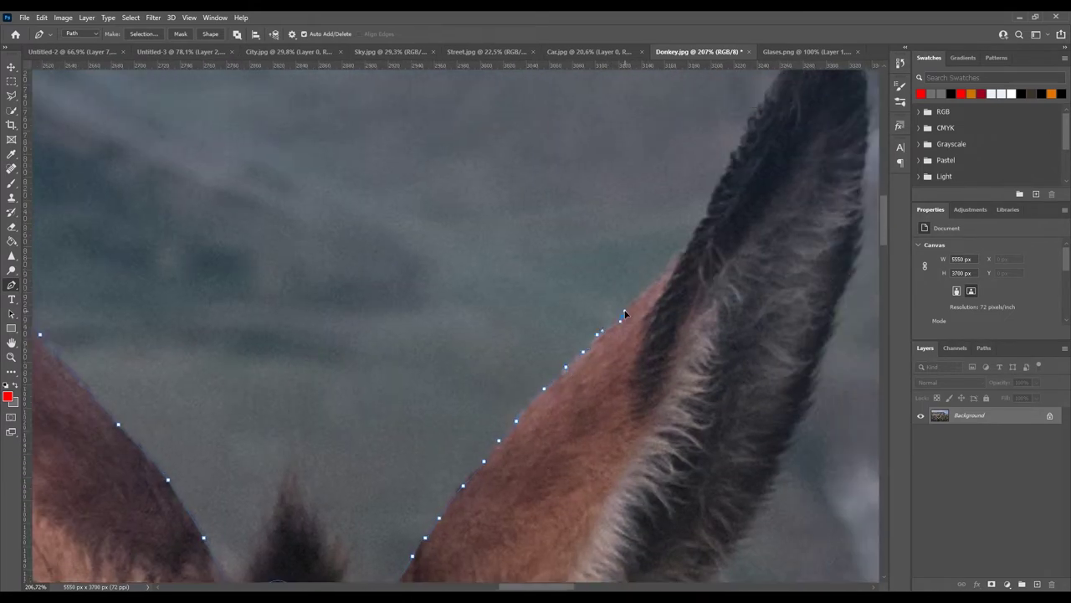
pyautogui.scroll(1, 646, 294)
pyautogui.click(603, 364)
pyautogui.scroll(1, 603, 364)
pyautogui.click(592, 345)
pyautogui.scroll(1, 592, 345)
pyautogui.hscroll(1, 593, 345)
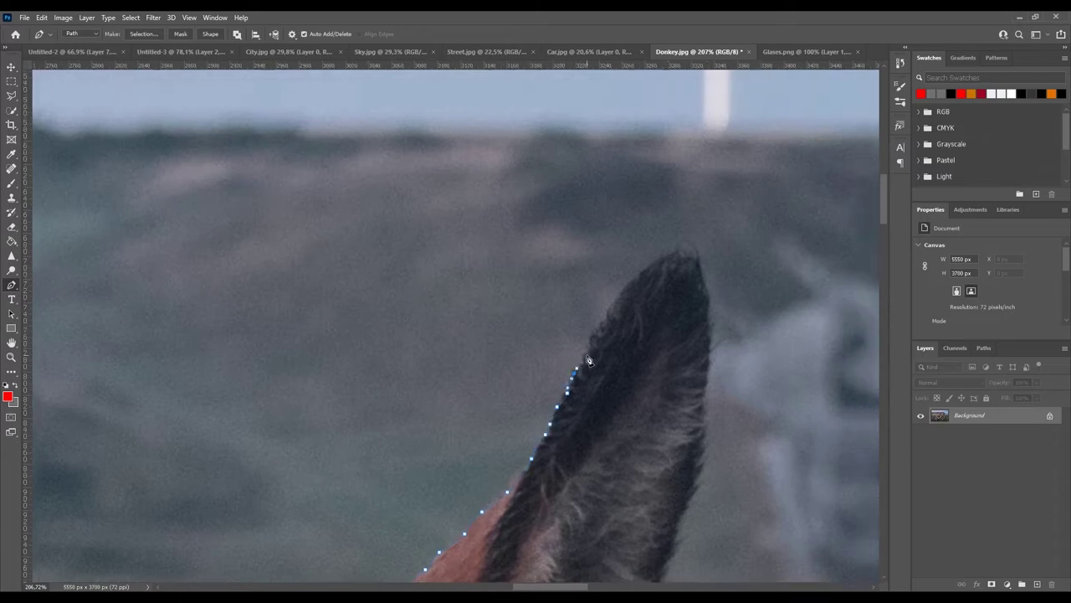
pyautogui.scroll(1, 590, 340)
pyautogui.hscroll(1, 590, 340)
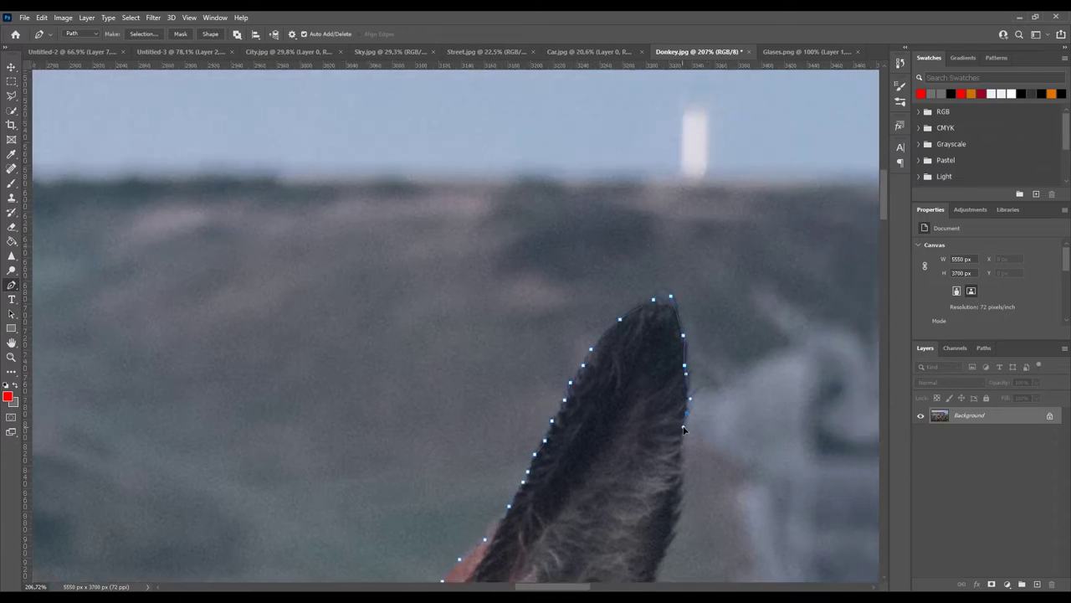
pyautogui.scroll(-1, 684, 429)
pyautogui.hscroll(1, 684, 430)
pyautogui.scroll(-2, 649, 491)
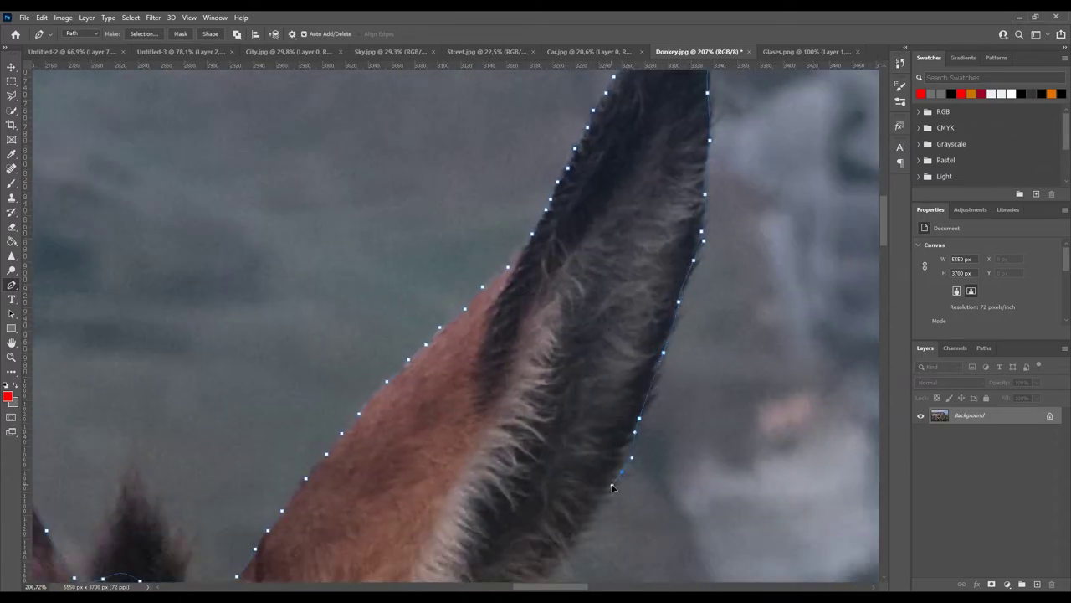
pyautogui.scroll(-3, 586, 461)
pyautogui.scroll(-3, 521, 432)
pyautogui.moveTo(521, 432); pyautogui.dragTo(531, 380)
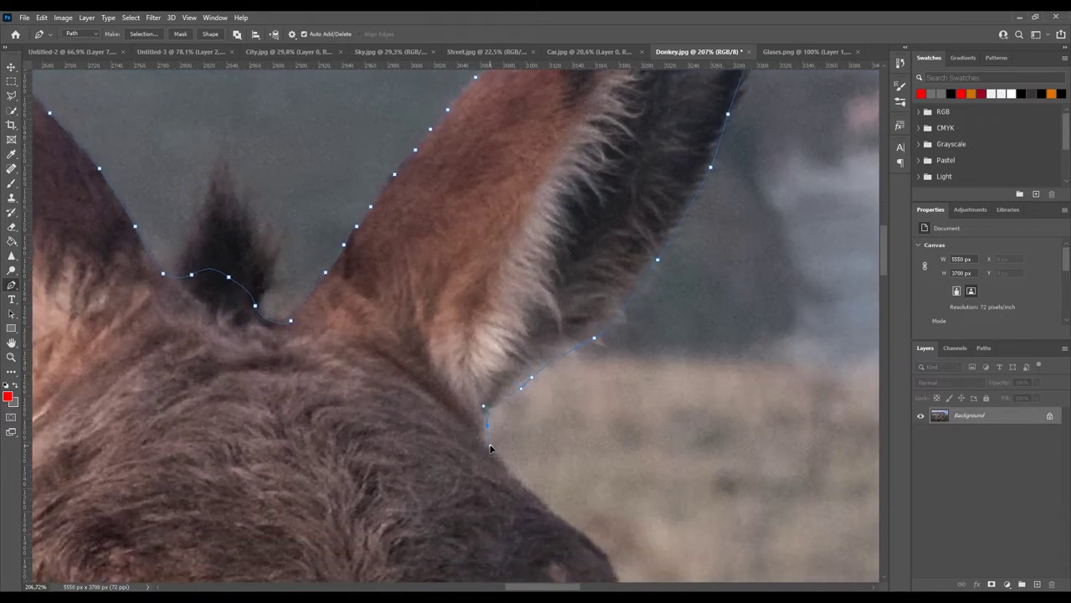
pyautogui.scroll(-3, 527, 491)
pyautogui.hscroll(2, 540, 400)
# Trace the face, muzzle and lower lip, then convert the path to a selection
pyautogui.click(542, 471)
pyautogui.scroll(-3, 545, 343)
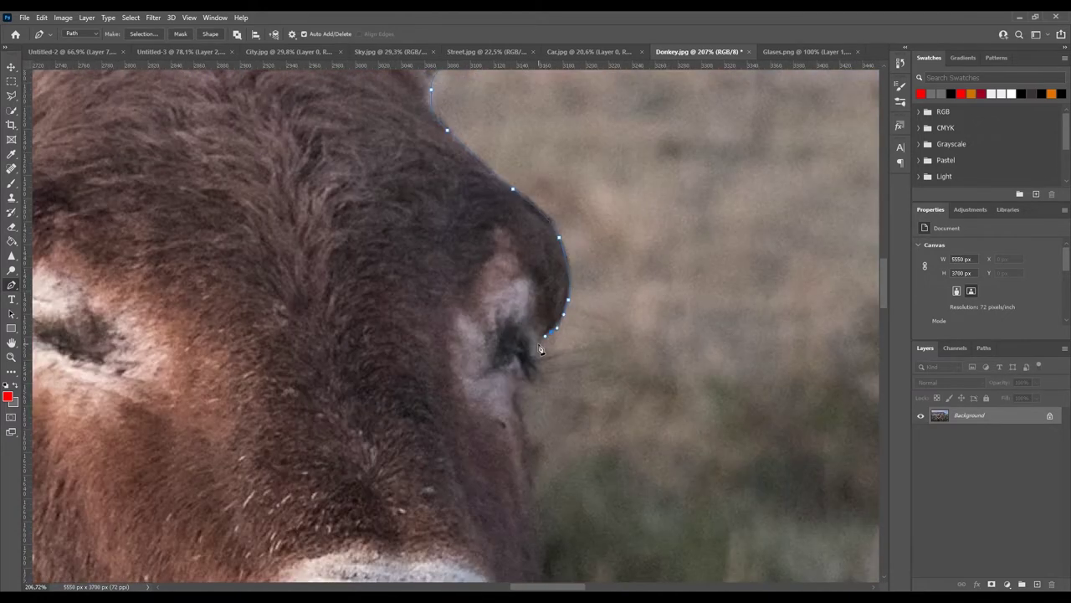
pyautogui.scroll(-3, 516, 406)
pyautogui.scroll(-3, 555, 287)
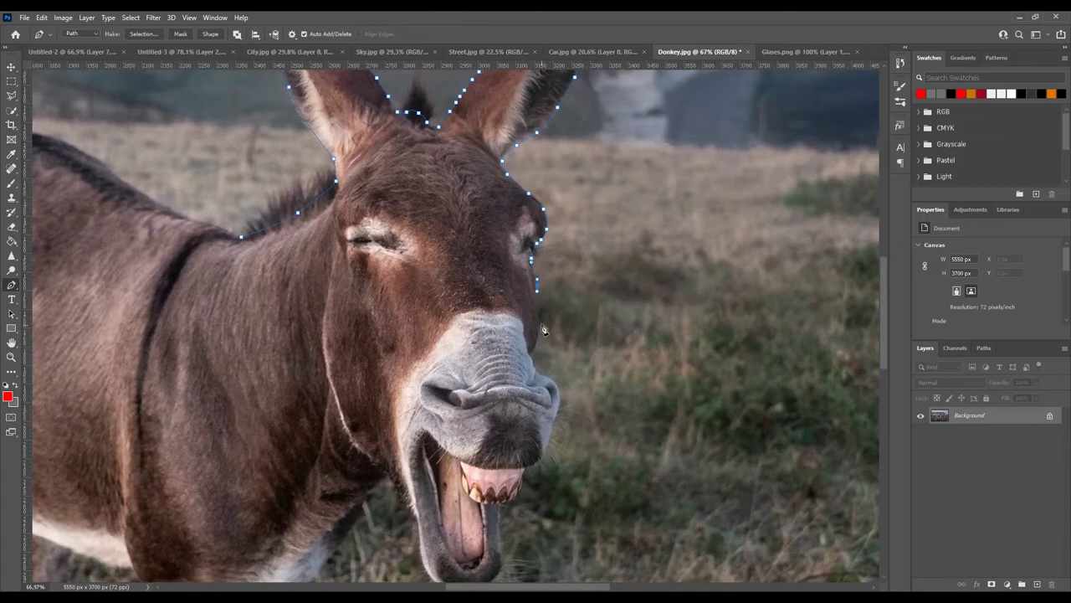
pyautogui.scroll(5, 532, 358)
pyautogui.scroll(-3, 586, 463)
pyautogui.click(550, 394)
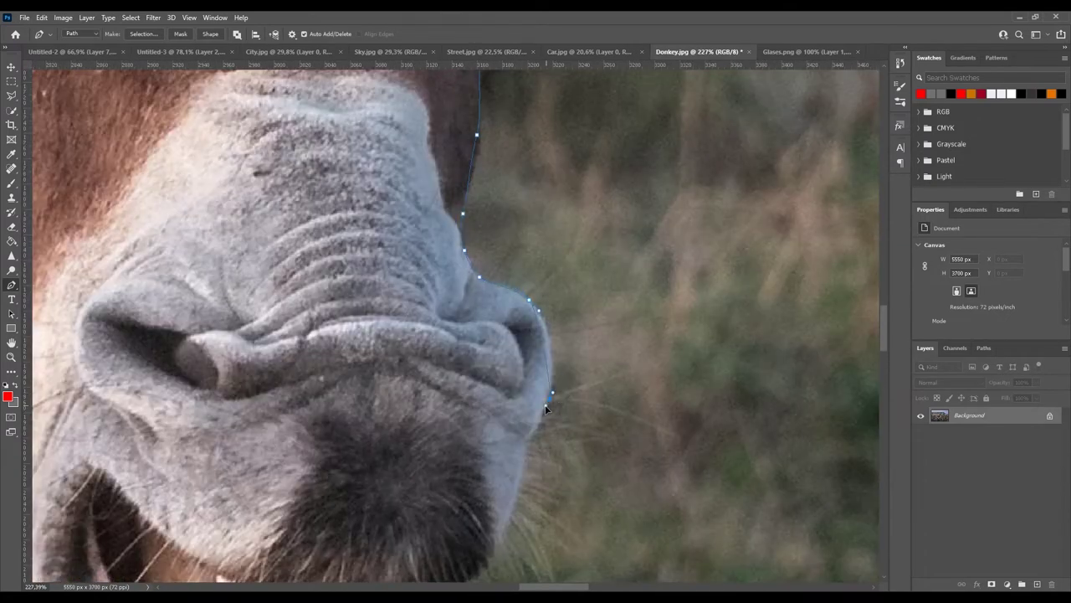
pyautogui.scroll(-3, 529, 449)
pyautogui.click(523, 386)
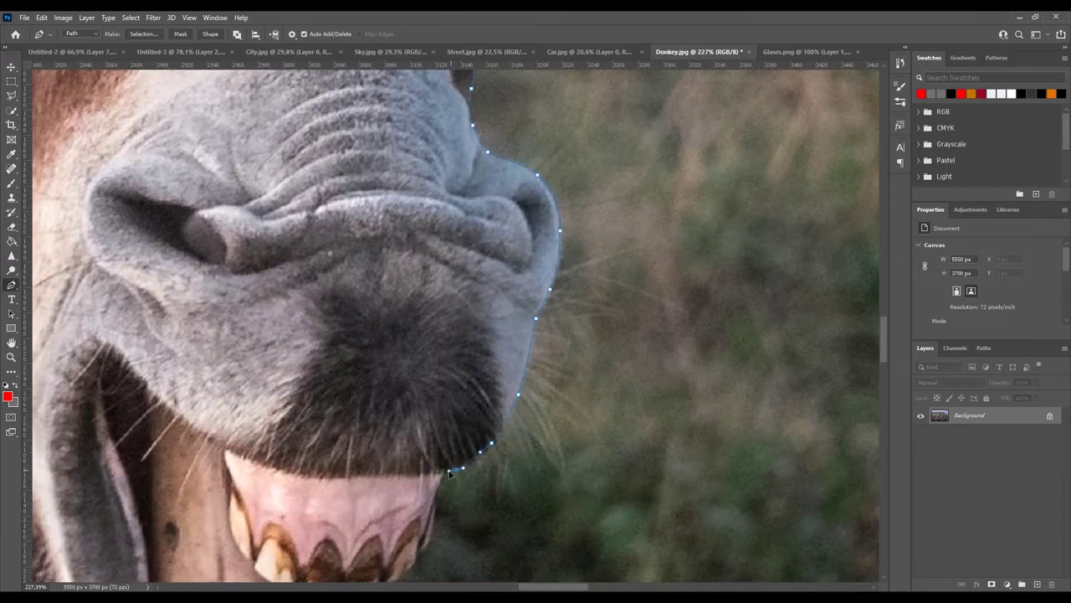
pyautogui.click(452, 471)
pyautogui.scroll(-4, 538, 319)
pyautogui.hscroll(-2, 538, 319)
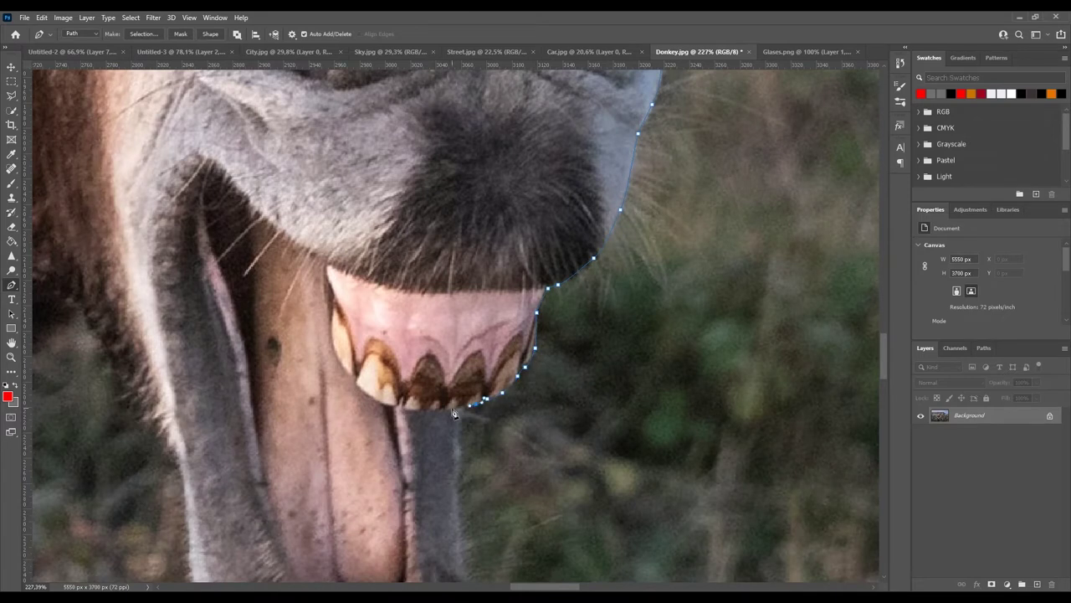
pyautogui.scroll(-4, 464, 416)
pyautogui.hscroll(-1, 465, 416)
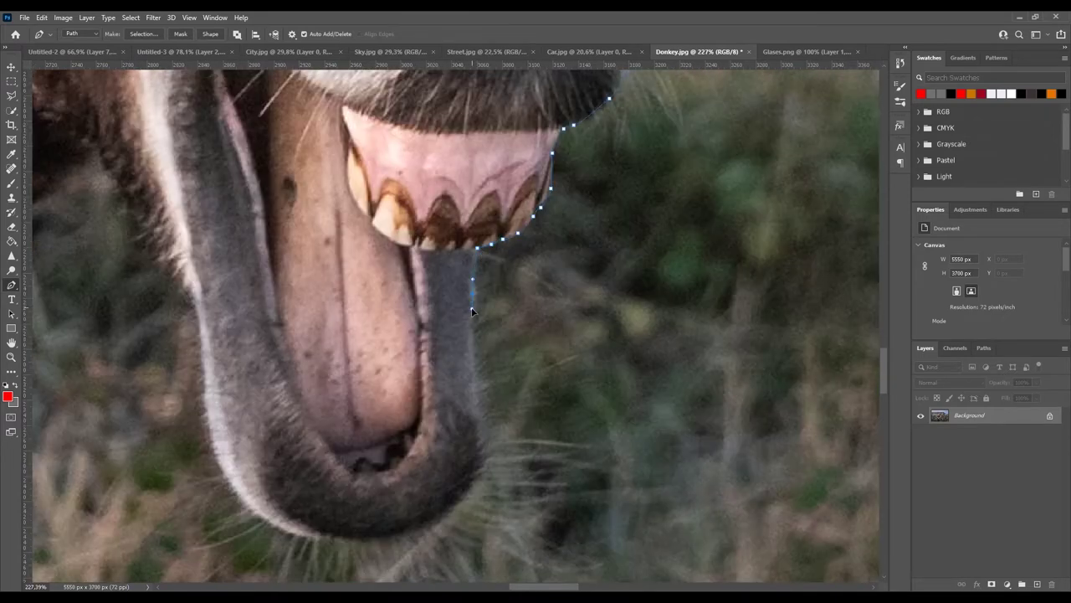
pyautogui.scroll(-2, 482, 465)
pyautogui.hscroll(-1, 482, 465)
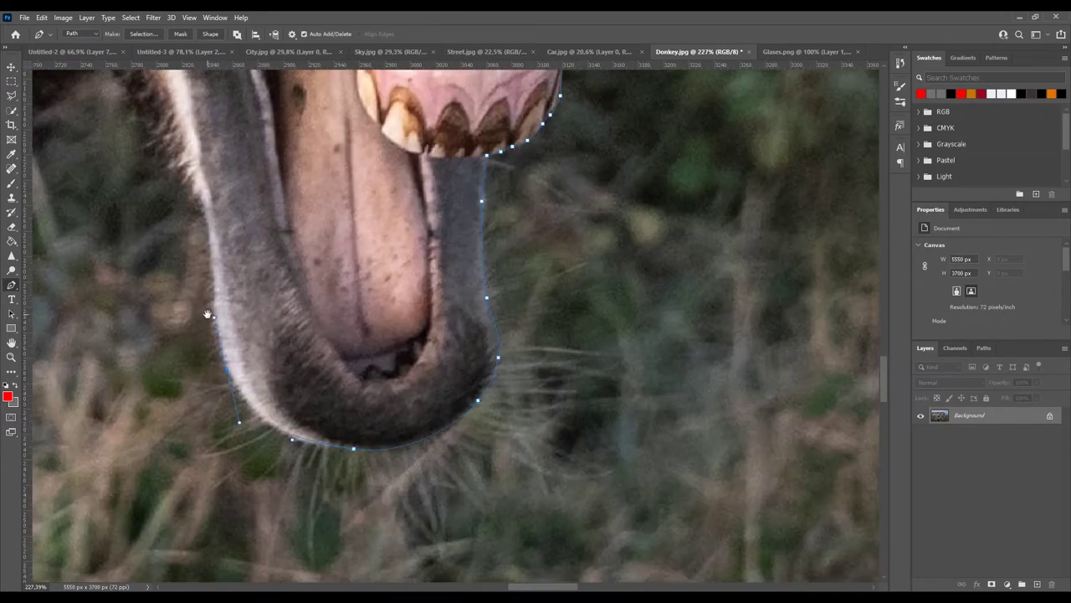
pyautogui.scroll(-2, 213, 315)
pyautogui.scroll(-2, 251, 335)
pyautogui.scroll(-3, 276, 348)
pyautogui.scroll(-3, 293, 358)
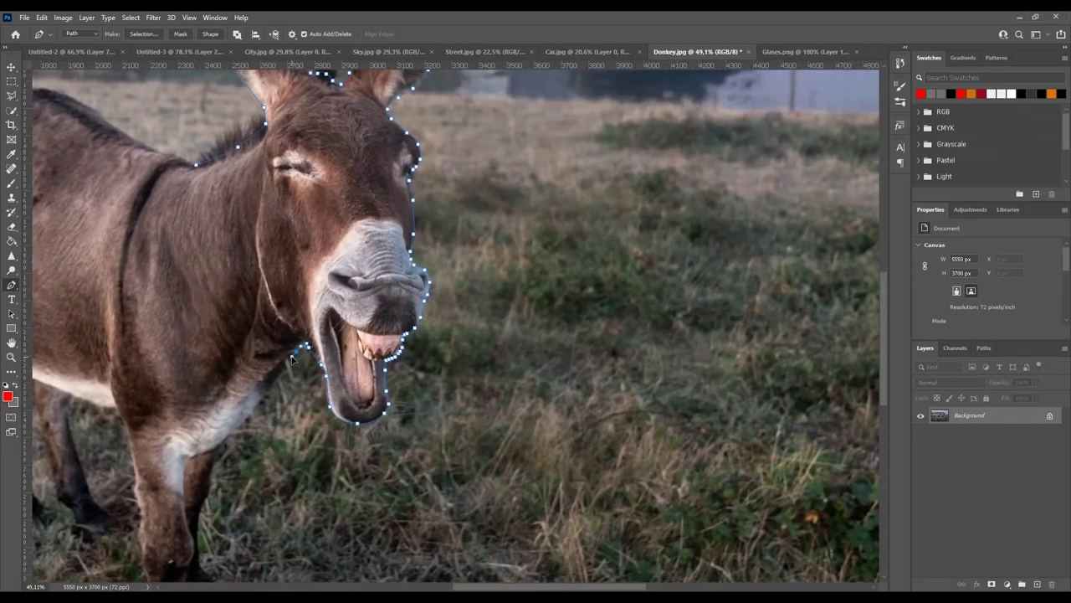
pyautogui.hotkey('ctrl', '0')
pyautogui.hotkey('ctrl', 'Return')
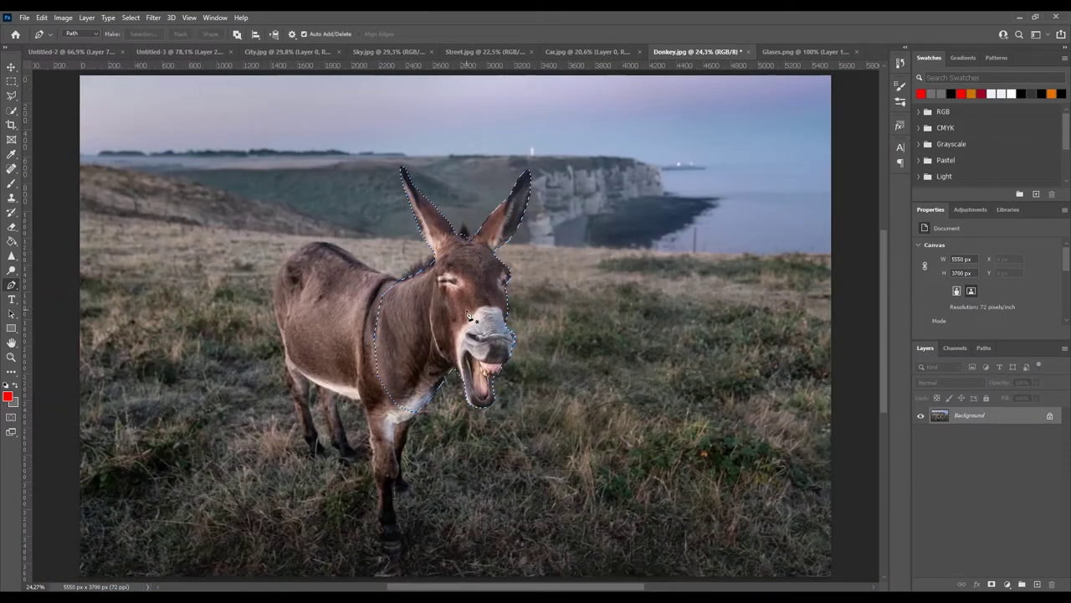
# In Select and Mask, brush Refine Edge over the ears, fur tuft and neck
pyautogui.hotkey('ctrl', 'alt', 'r')
pyautogui.press('k')
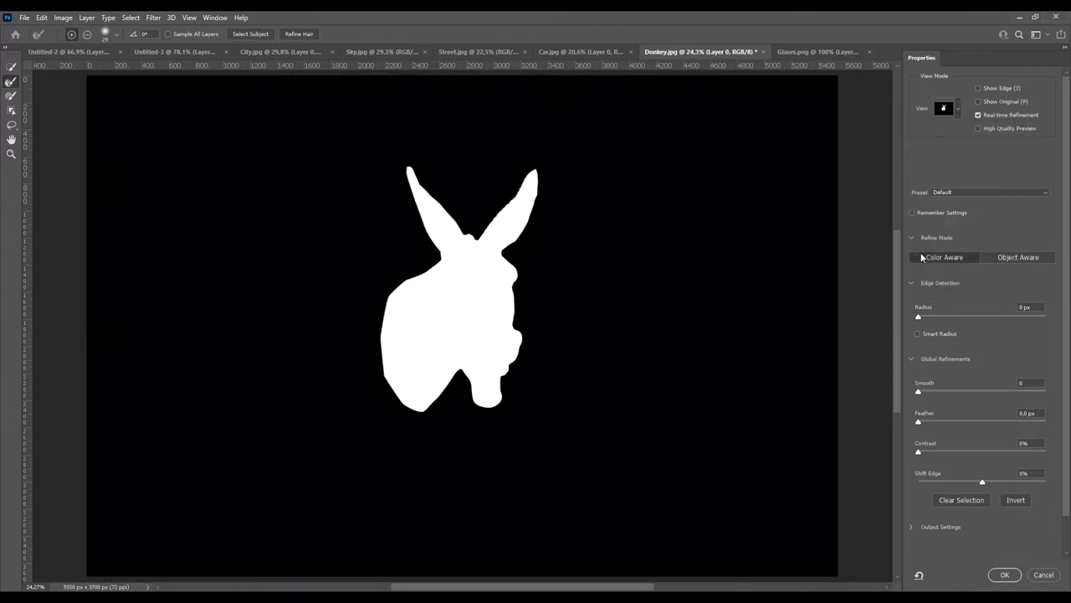
pyautogui.scroll(5, 494, 209)
pyautogui.moveTo(493, 209); pyautogui.dragTo(443, 167)
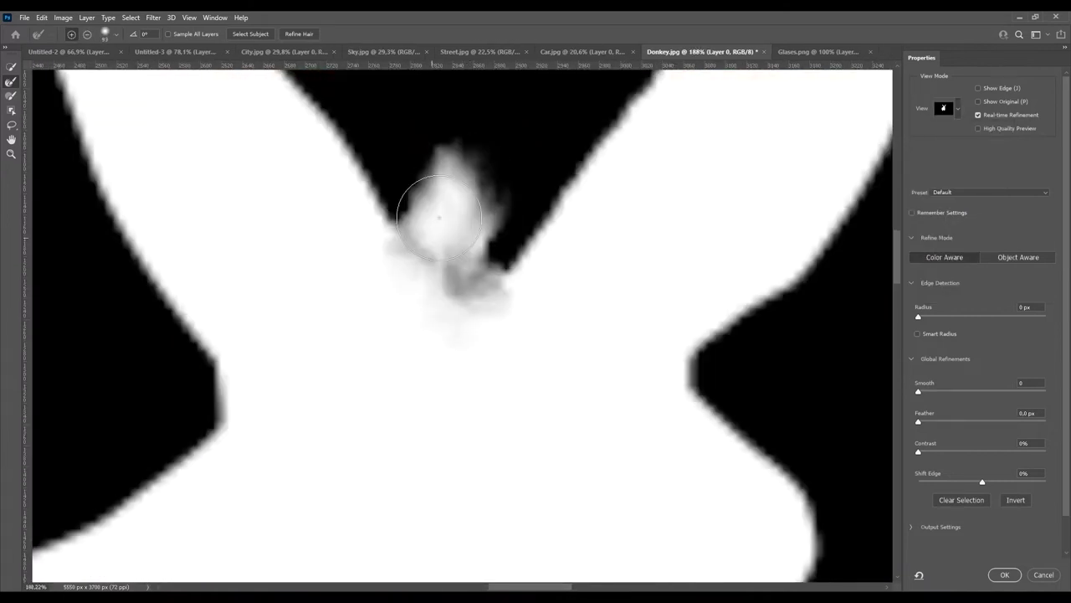
pyautogui.click(958, 109)
pyautogui.press('v')
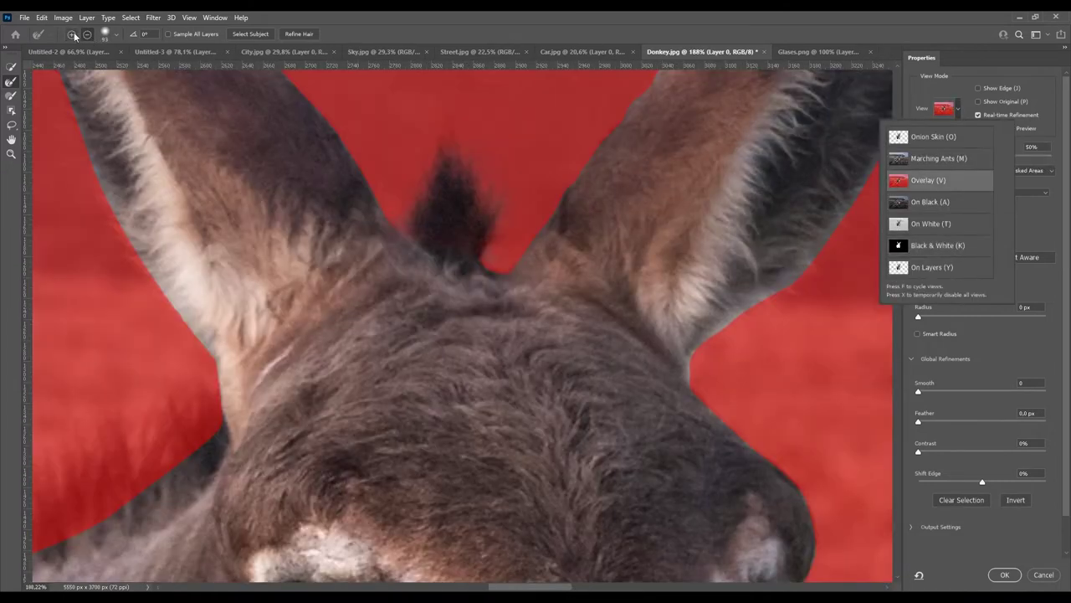
pyautogui.scroll(-2, 452, 255)
pyautogui.scroll(3, 417, 255)
pyautogui.moveTo(418, 255)
pyautogui.mouseDown()
pyautogui.moveTo(394, 160)
pyautogui.moveTo(438, 229)
pyautogui.moveTo(411, 153)
pyautogui.mouseUp()
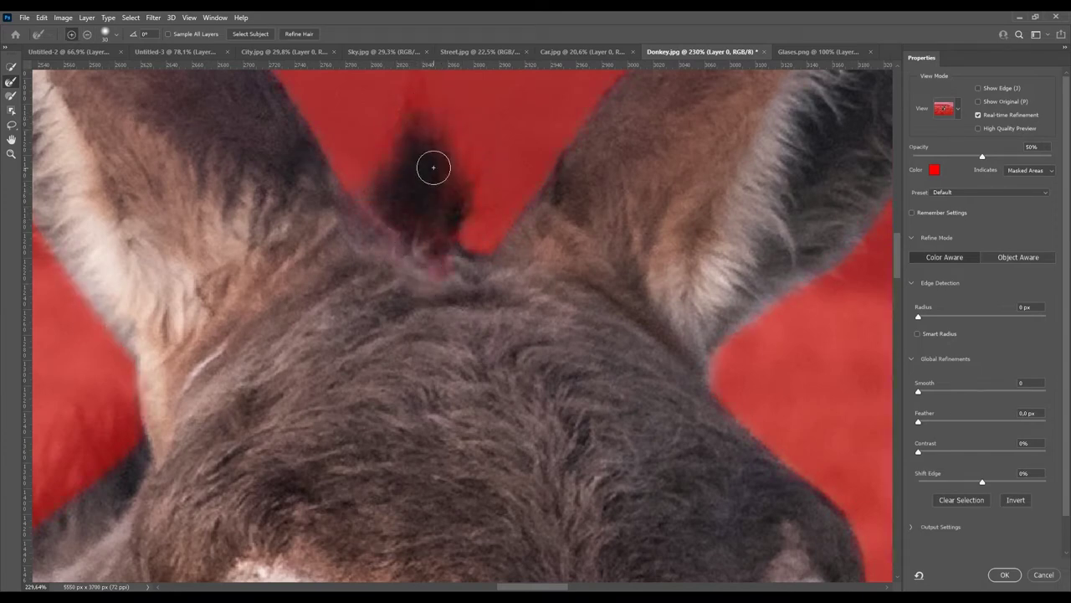
pyautogui.scroll(-5, 360, 245)
pyautogui.moveTo(264, 335); pyautogui.dragTo(189, 386)
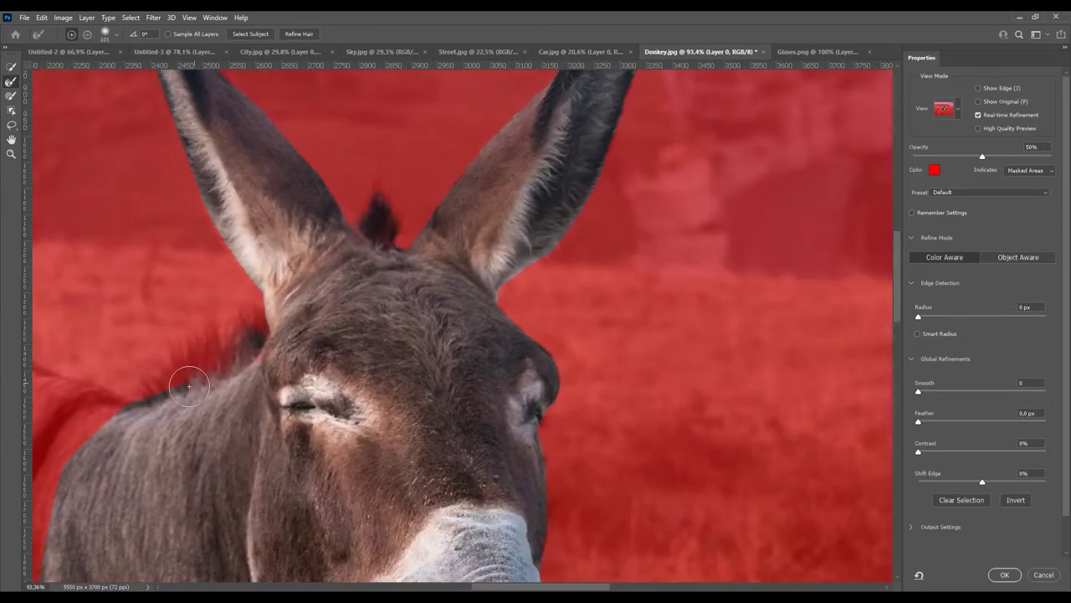
pyautogui.click(115, 34)
pyautogui.moveTo(111, 63); pyautogui.dragTo(113, 63)
pyautogui.press('Return')
# Set Feather 2.3 px, Contrast 3%, Shift Edge +100% and apply the refined mask
pyautogui.press('y')
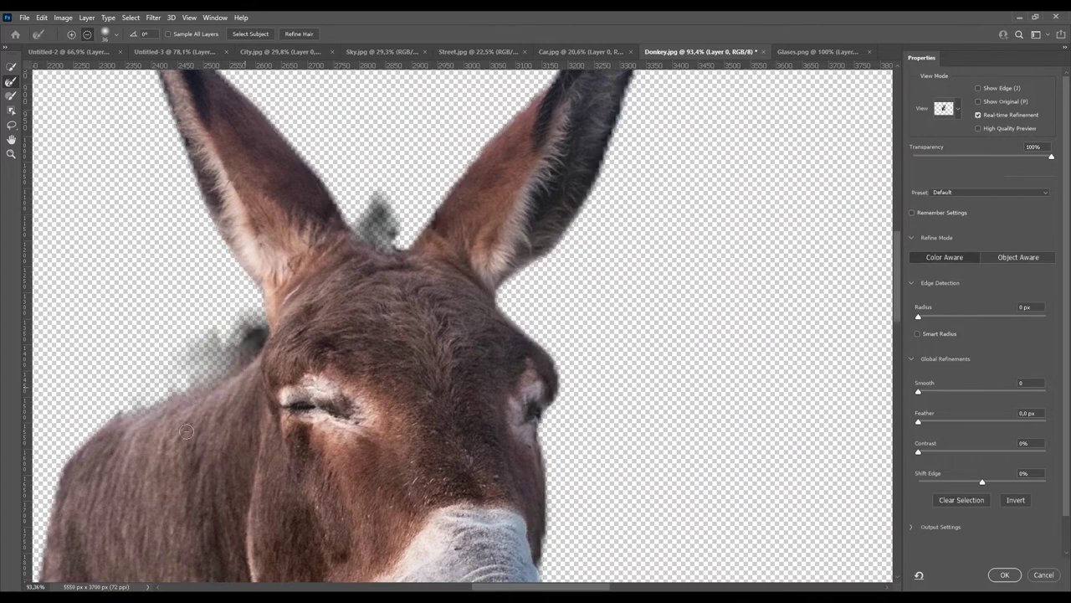
pyautogui.moveTo(186, 431); pyautogui.dragTo(185, 371)
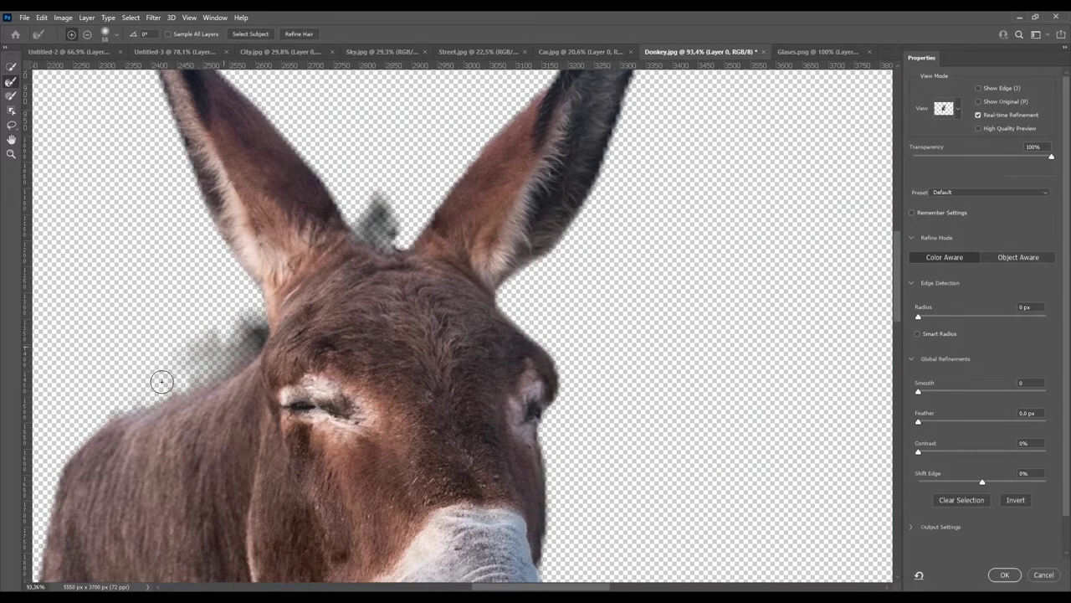
pyautogui.hotkey('ctrl', '0')
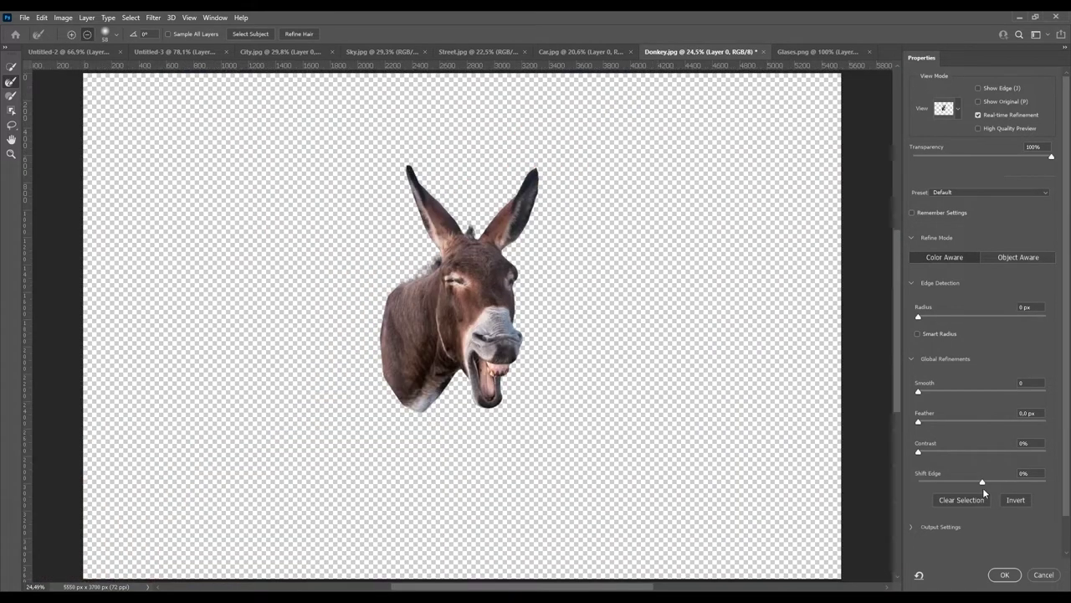
pyautogui.moveTo(919, 424); pyautogui.dragTo(945, 431)
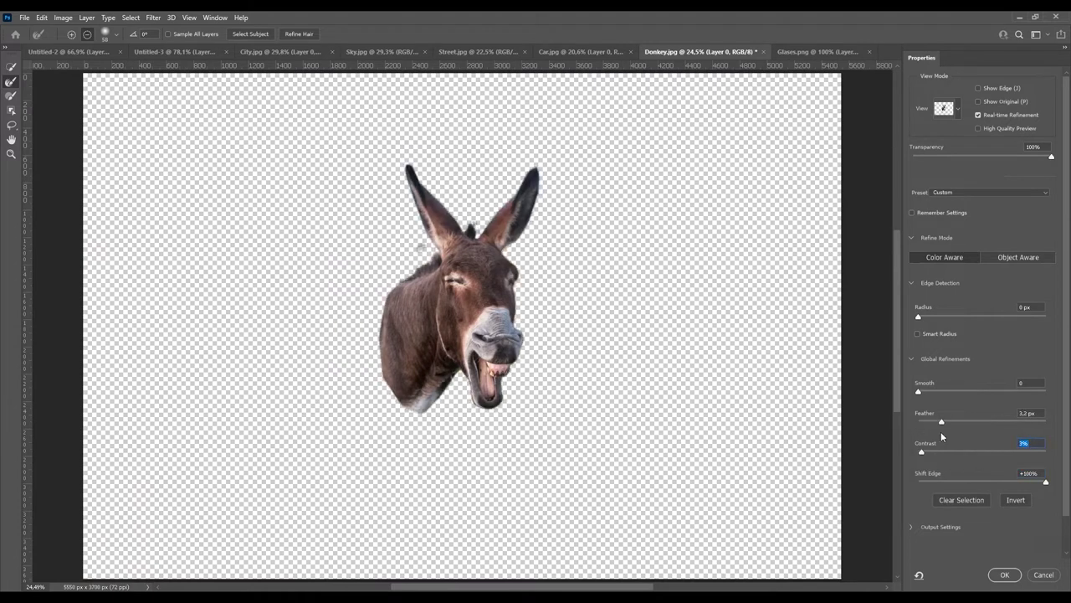
pyautogui.click(945, 108)
pyautogui.click(944, 371)
pyautogui.moveTo(519, 411); pyautogui.dragTo(586, 422)
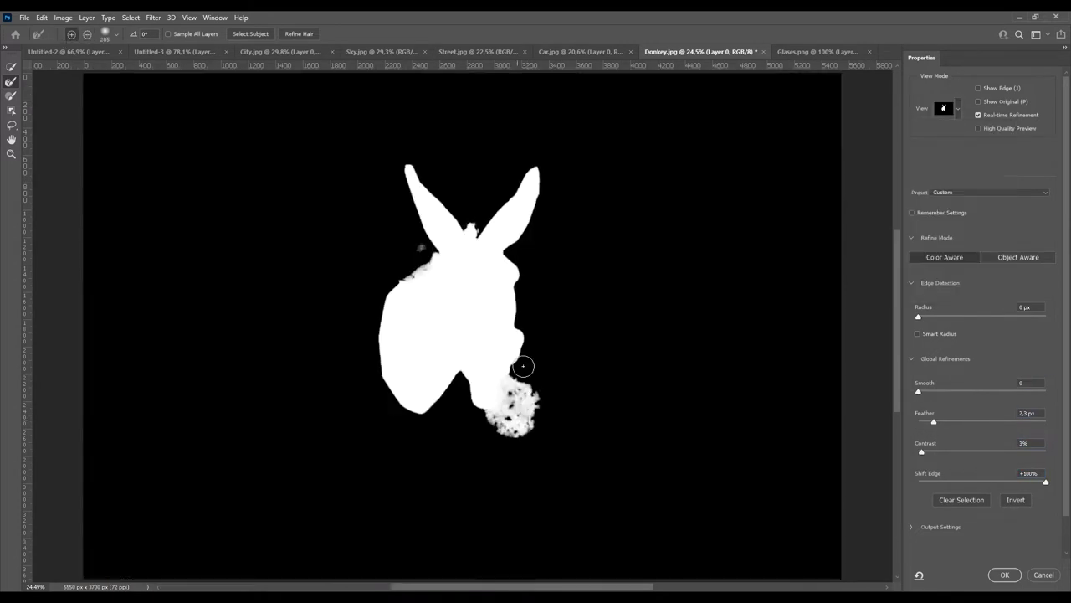
pyautogui.scroll(3, 567, 344)
pyautogui.hotkey('ctrl', 'z')
pyautogui.press('v')
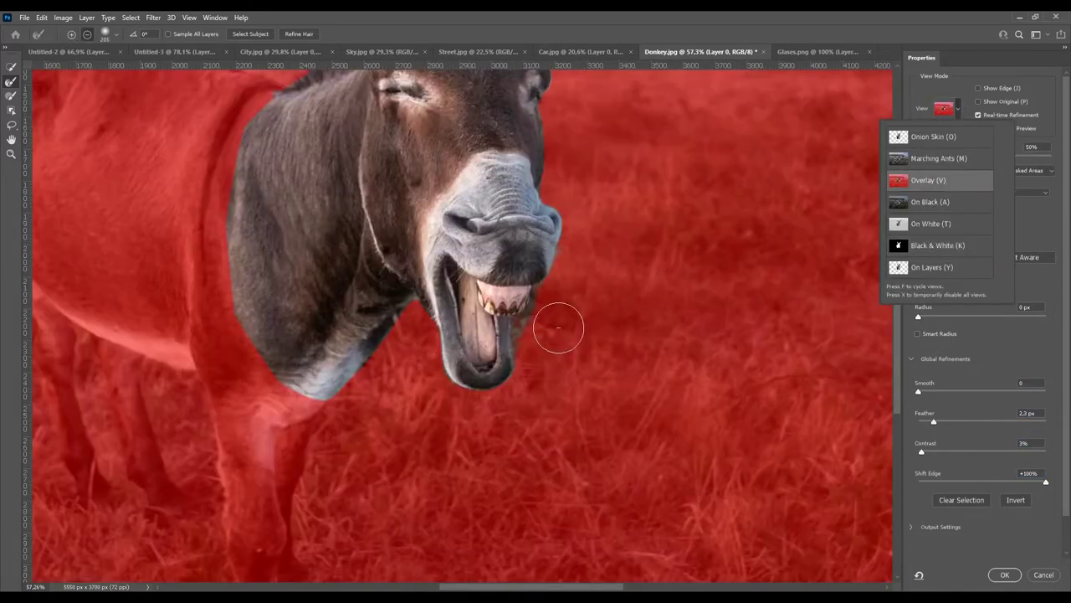
pyautogui.click(105, 34)
pyautogui.moveTo(983, 156); pyautogui.dragTo(1007, 156)
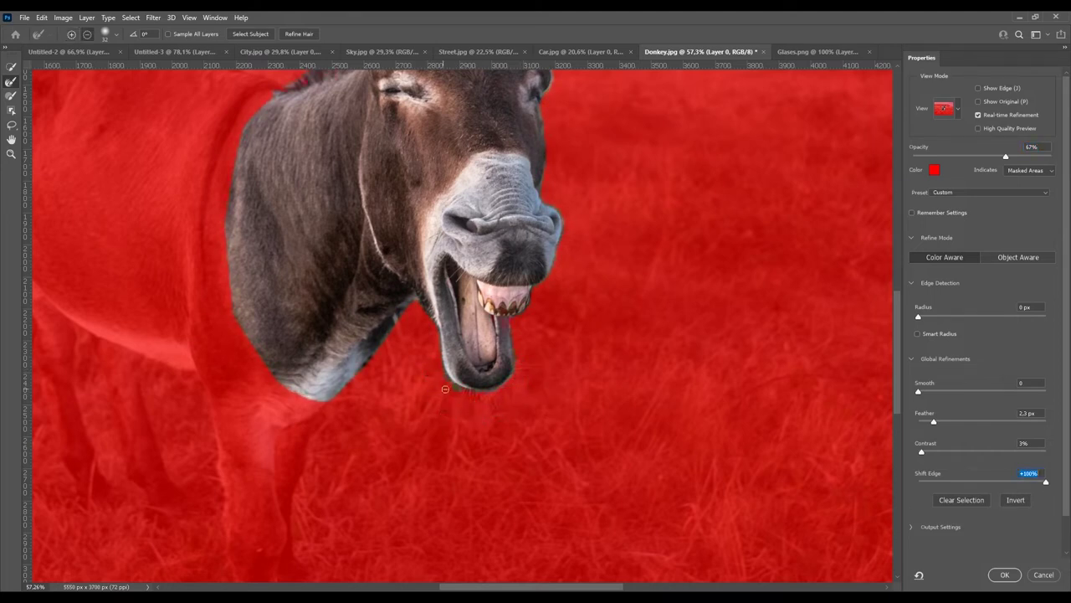
pyautogui.hotkey('ctrl', '0')
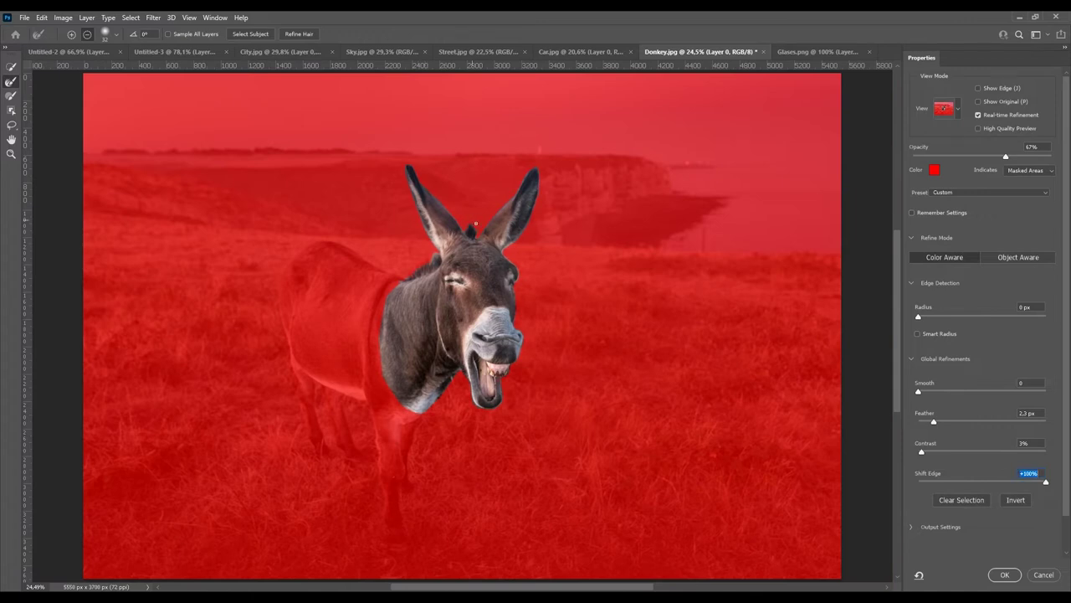
pyautogui.click(1005, 576)
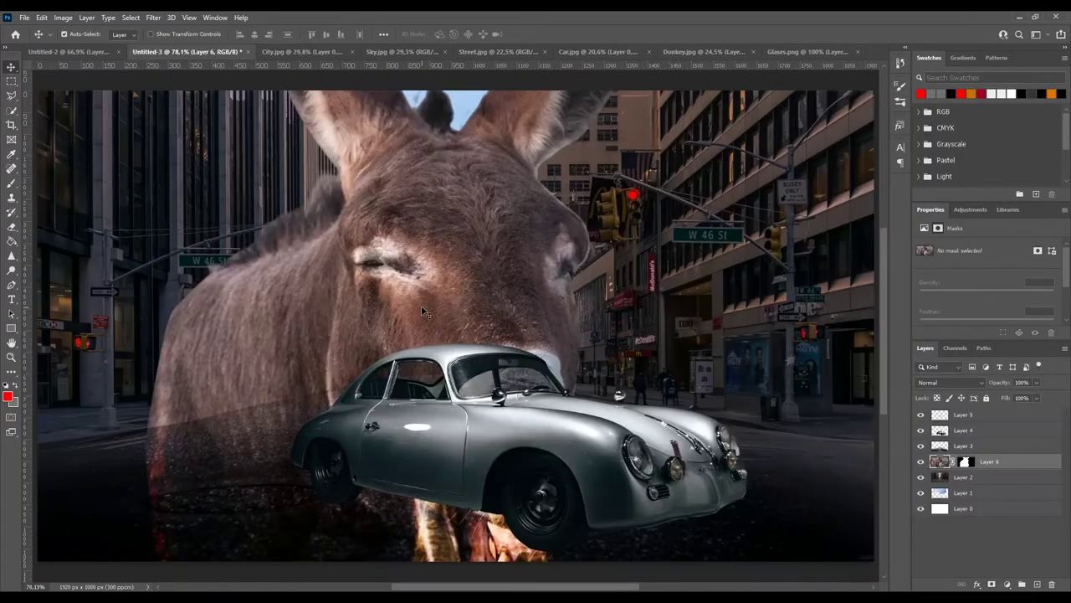
# Bring the donkey into Untitled-3, shrink it, flip it horizontally and tilt it into the car window
pyautogui.moveTo(443, 289)
pyautogui.mouseDown()
pyautogui.moveTo(525, 361)
pyautogui.moveTo(488, 193)
pyautogui.mouseUp()
pyautogui.hotkey('ctrl', 't')
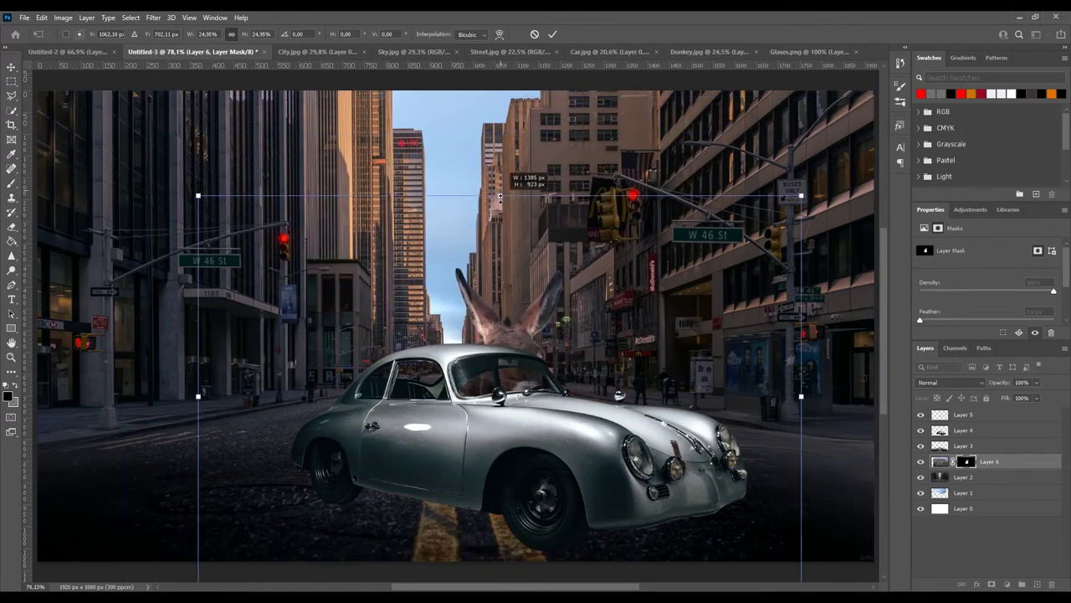
pyautogui.moveTo(488, 192); pyautogui.dragTo(588, 323)
pyautogui.rightClick(487, 342)
pyautogui.click(513, 538)
pyautogui.moveTo(410, 388); pyautogui.dragTo(444, 421)
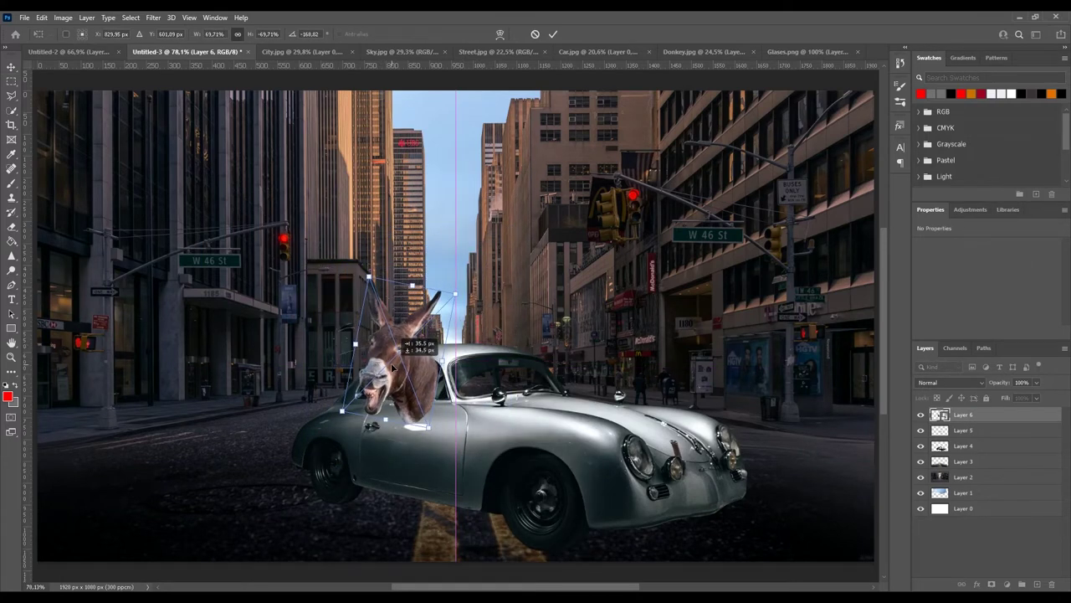
pyautogui.press('Return')
# Switch to the Polygonal Lasso and hide the donkey to see the car door
pyautogui.scroll(3, 445, 421)
pyautogui.scroll(2, 444, 421)
pyautogui.press('l')
pyautogui.click(921, 415)
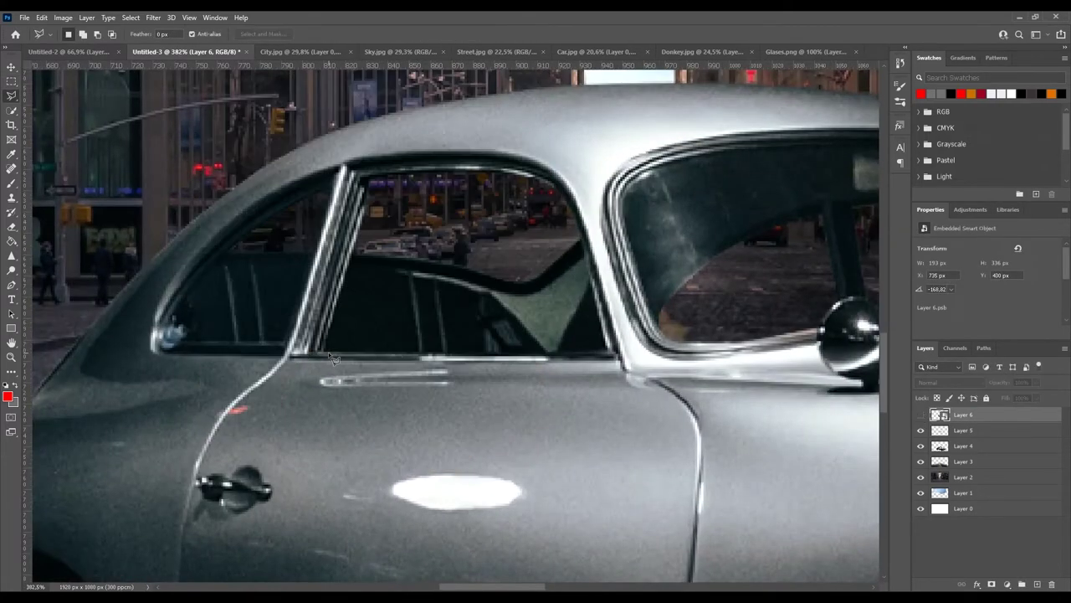
# Delete the donkey's neck over the door area and resize the donkey to fit the window
pyautogui.click(332, 379)
pyautogui.hotkey('ctrl', ',')
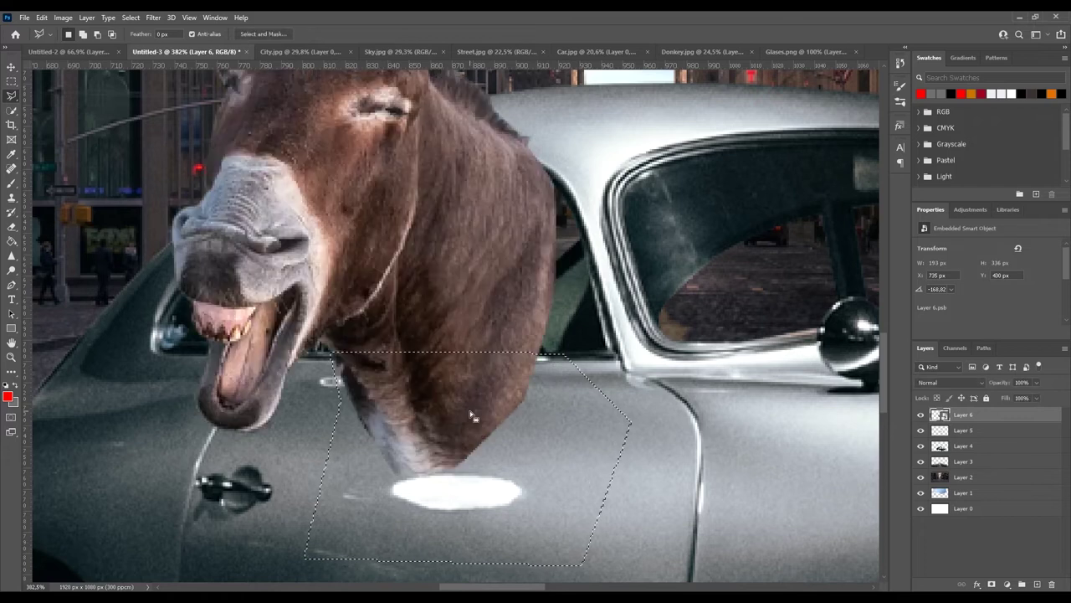
pyautogui.press('Delete')
pyautogui.press('Return')
pyautogui.hotkey('ctrl', 'd')
pyautogui.hotkey('ctrl', 't')
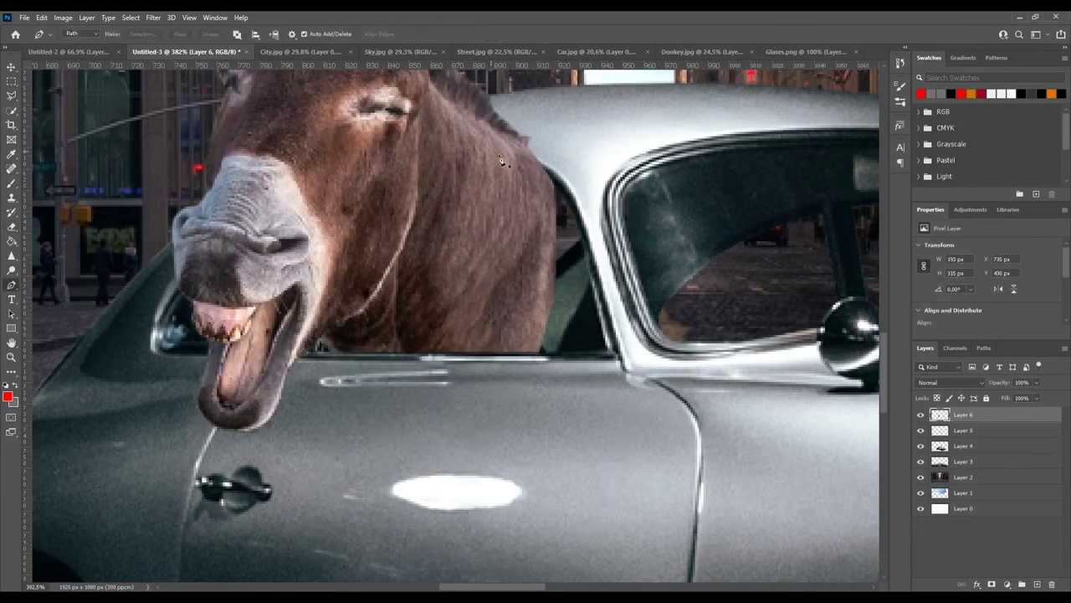
pyautogui.moveTo(369, 436); pyautogui.dragTo(437, 277)
pyautogui.press('Return')
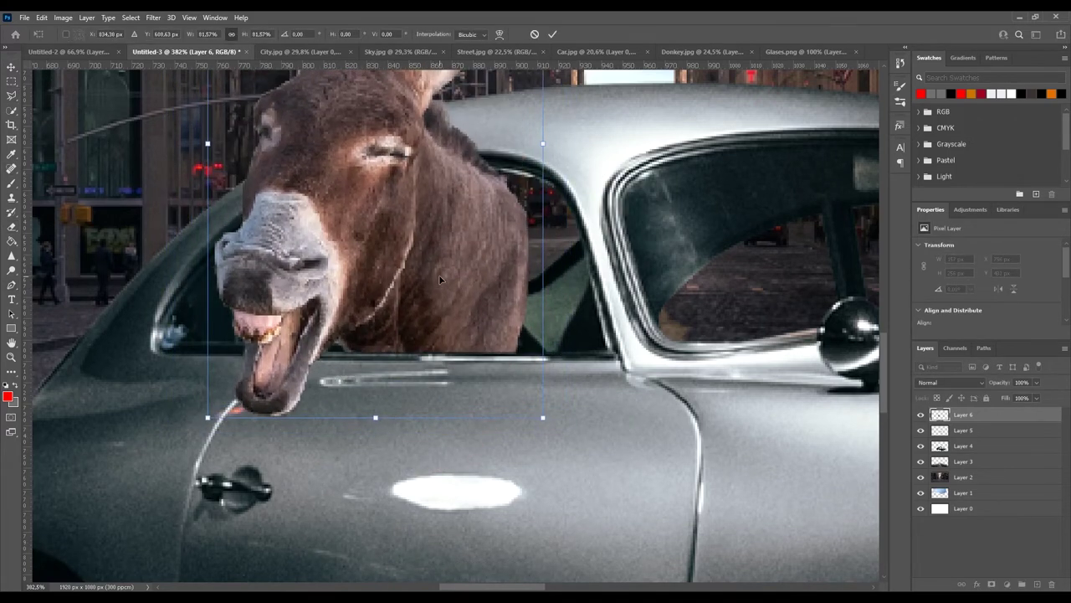
# Select the window gap with a pen path and clone fur into it
pyautogui.press('p')
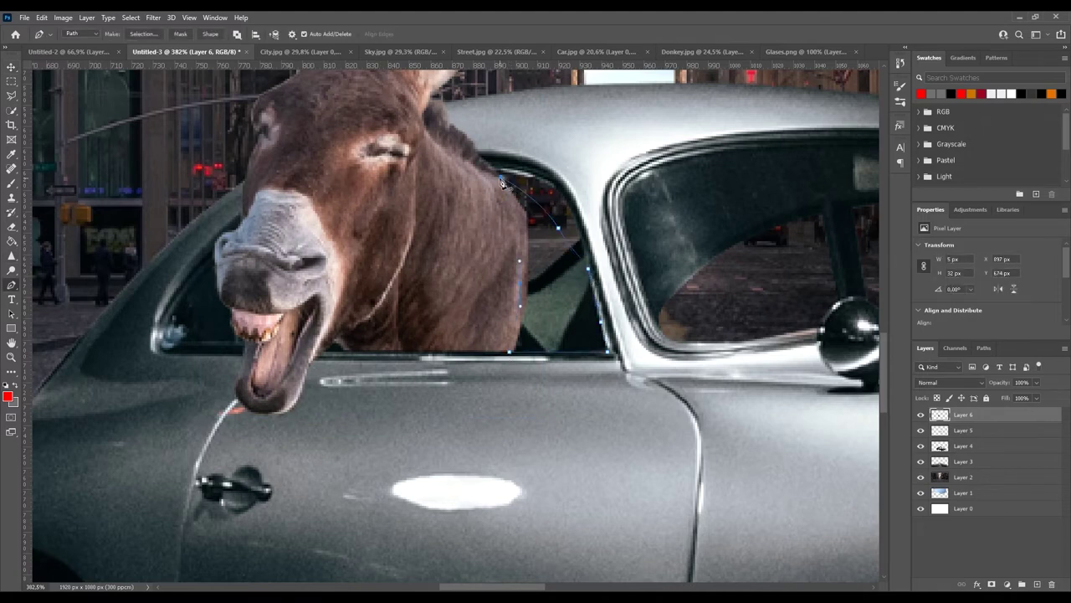
pyautogui.hotkey('ctrl', 'Return')
pyautogui.press('s')
pyautogui.moveTo(506, 228); pyautogui.dragTo(560, 273)
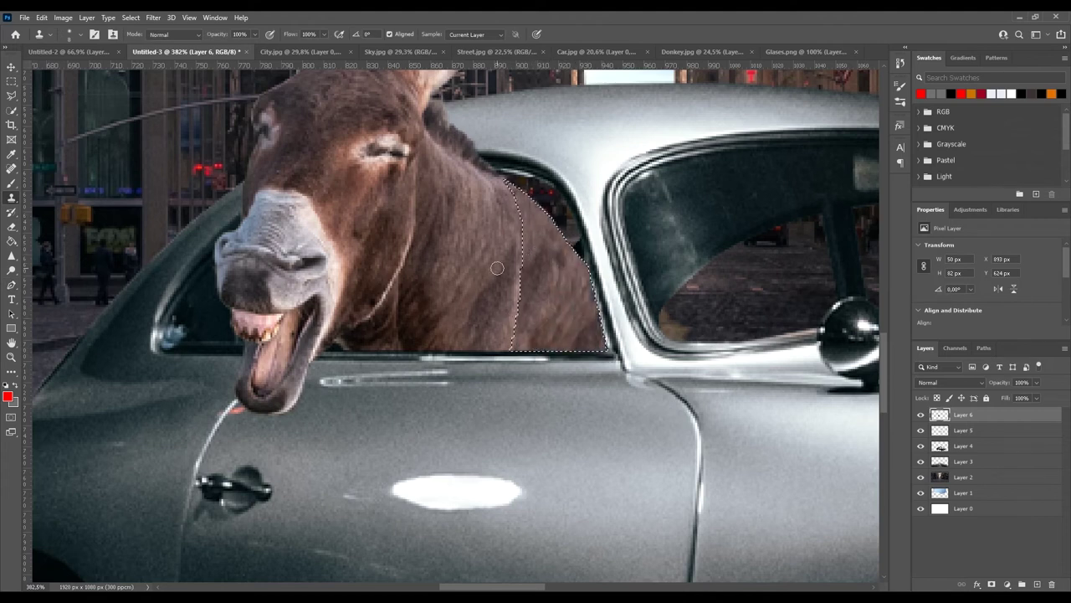
pyautogui.hotkey('ctrl', 'd')
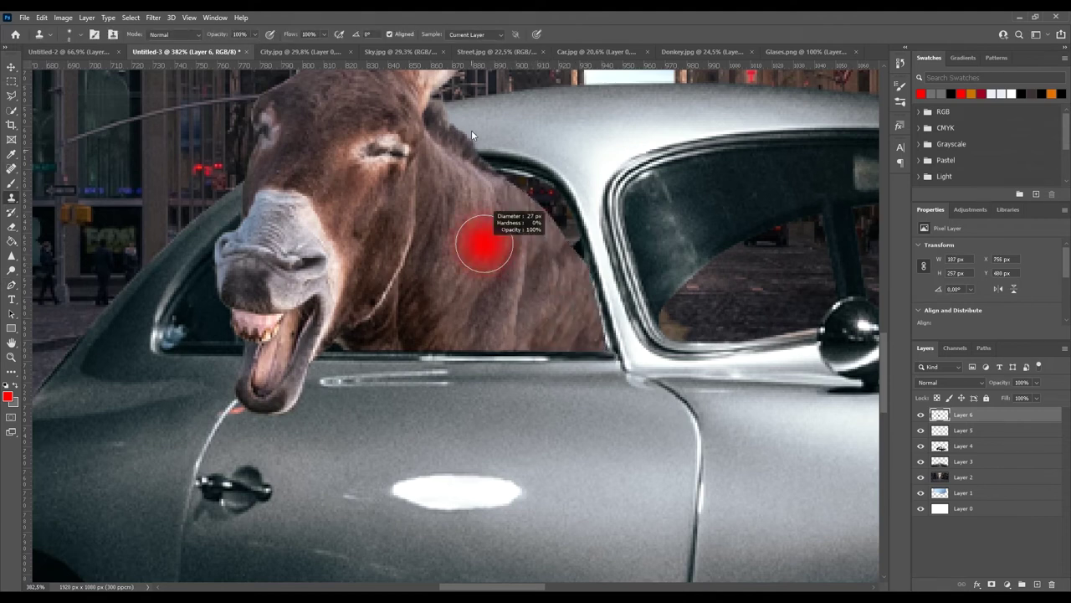
# Clone Stamp over the stray line and marks on the donkey's neck
pyautogui.scroll(-5, 483, 243)
pyautogui.scroll(8, 388, 351)
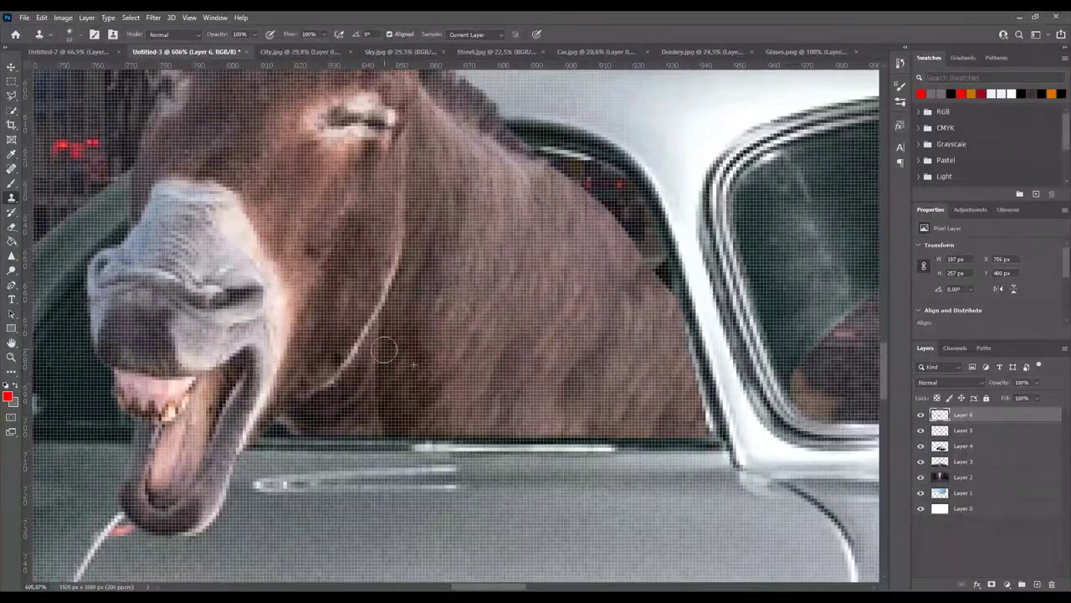
pyautogui.moveTo(391, 364); pyautogui.dragTo(452, 251)
pyautogui.moveTo(503, 368); pyautogui.dragTo(535, 402)
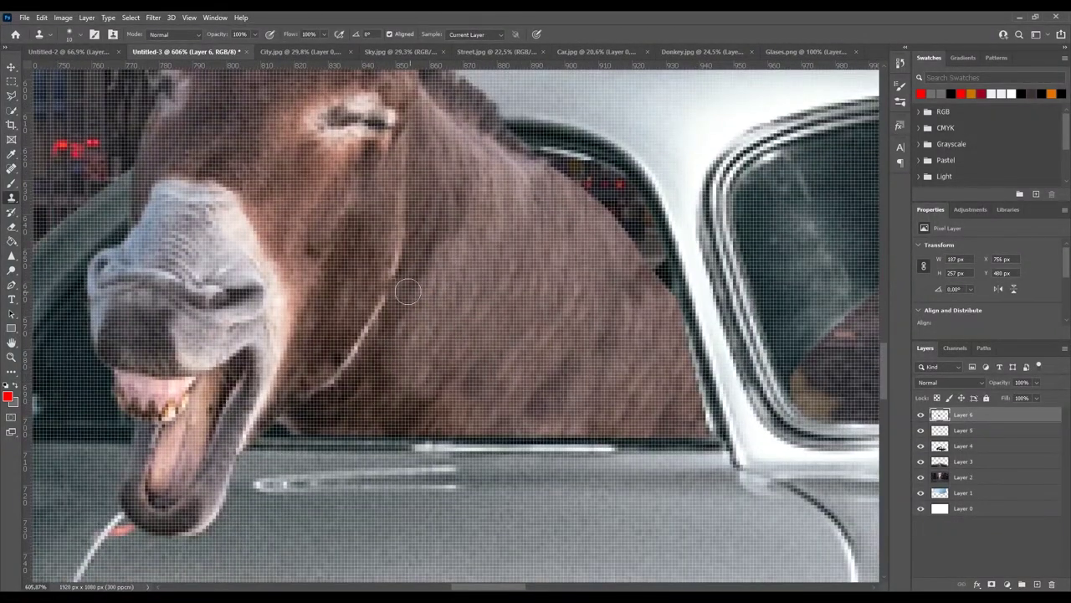
pyautogui.scroll(-6, 455, 395)
pyautogui.scroll(-2, 456, 396)
pyautogui.doubleClick(964, 430)
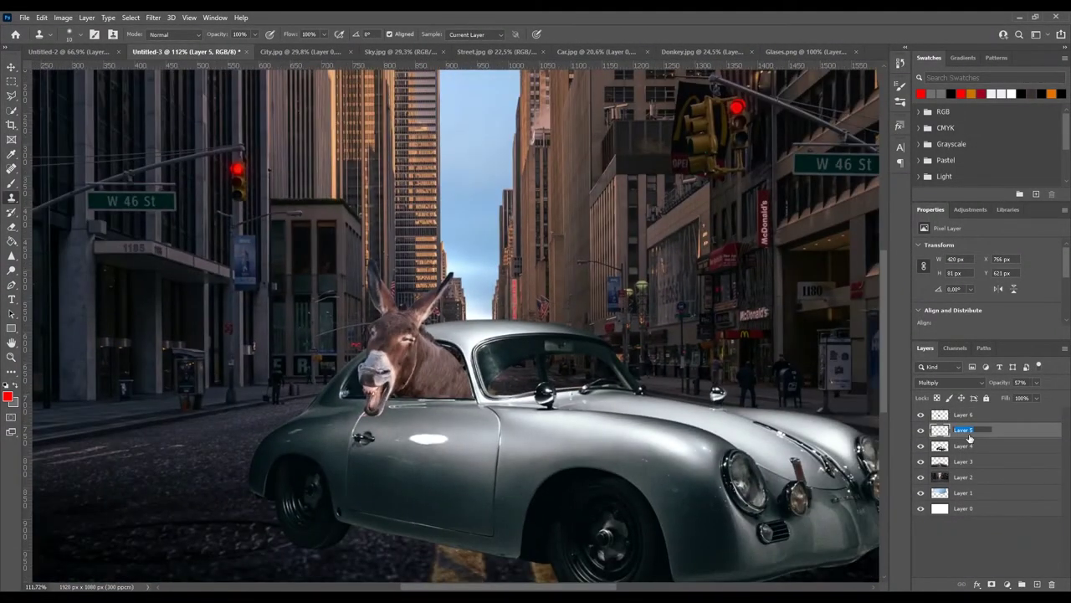
pyautogui.write('Window')
# Rename the layers Car, Road, City and Sky
pyautogui.press('Tab')
pyautogui.write('Car')
pyautogui.doubleClick(964, 414)
pyautogui.doubleClick(963, 461)
pyautogui.write('Road')
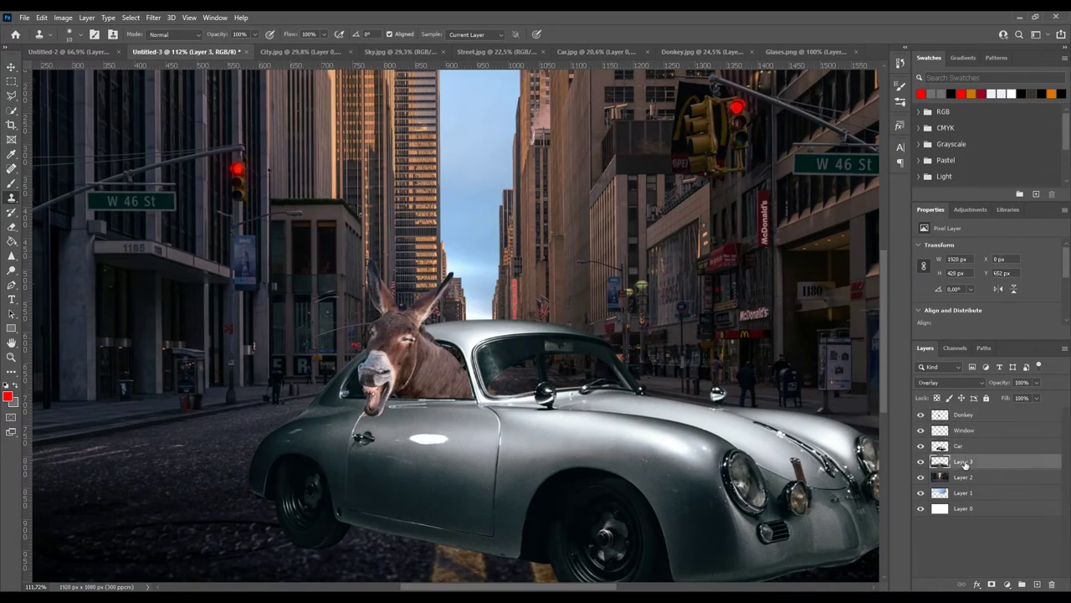
pyautogui.press('Tab')
pyautogui.write('City')
pyautogui.press('Tab')
pyautogui.write('Sky')
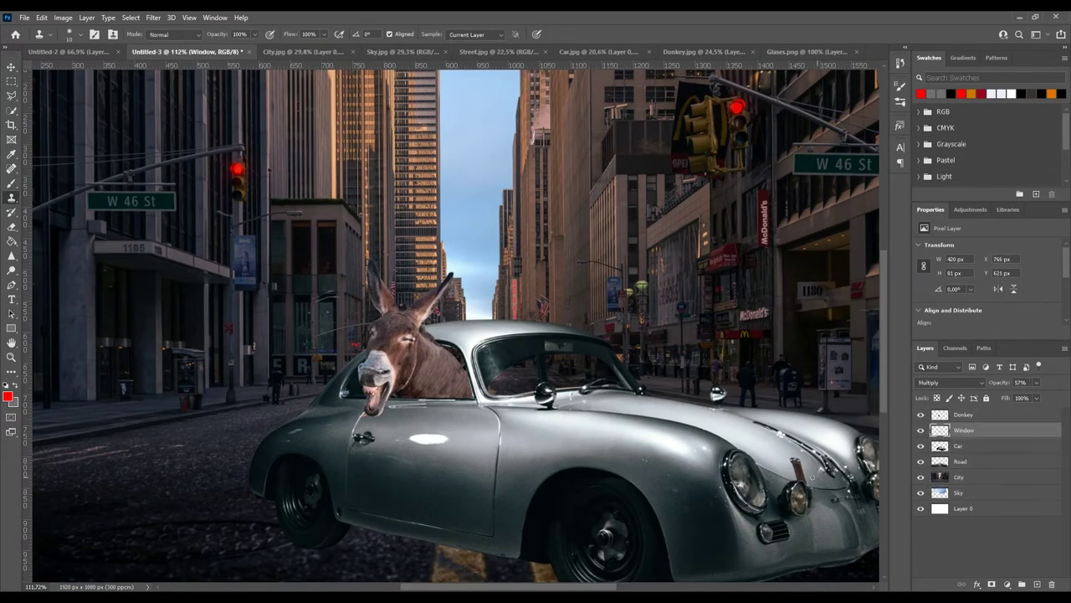
pyautogui.click(988, 544)
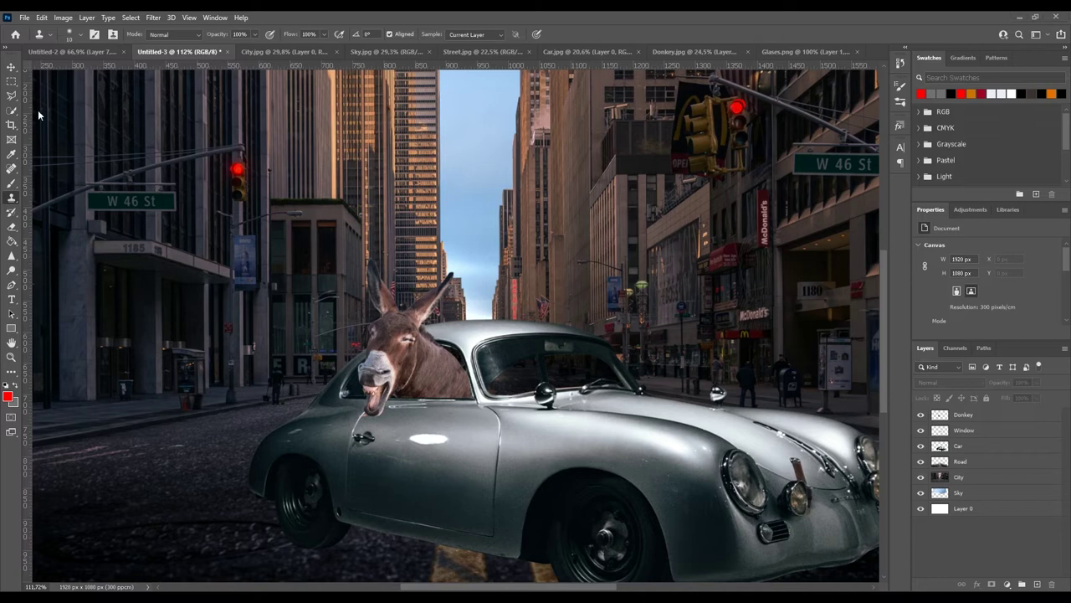
# Drag Glasses.png into the composite, accepting the bit-depth warning
pyautogui.press('v')
pyautogui.click(795, 52)
pyautogui.moveTo(394, 256); pyautogui.dragTo(305, 313)
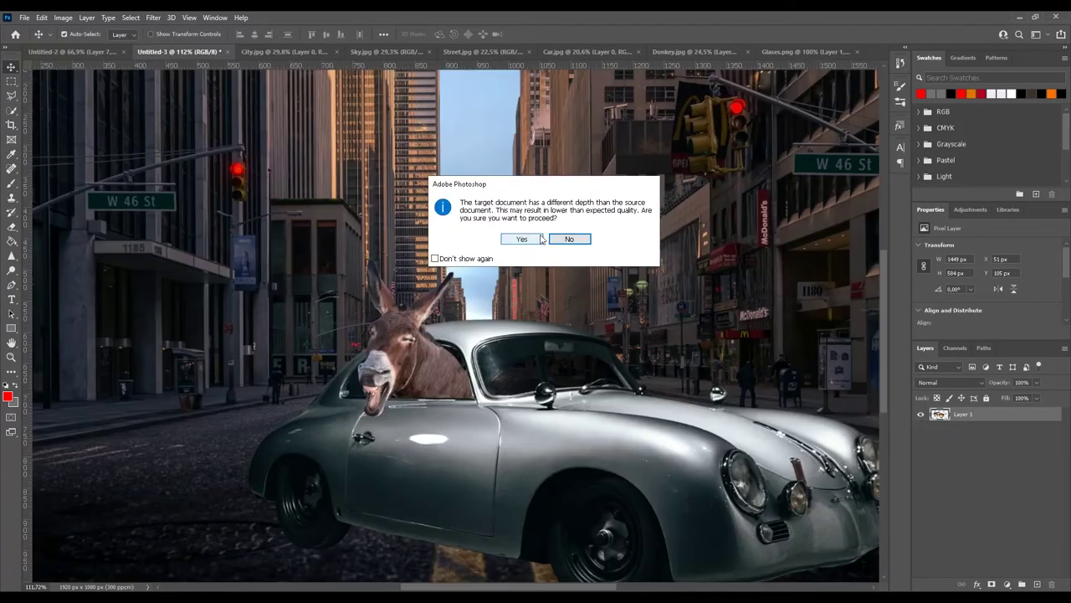
pyautogui.click(540, 240)
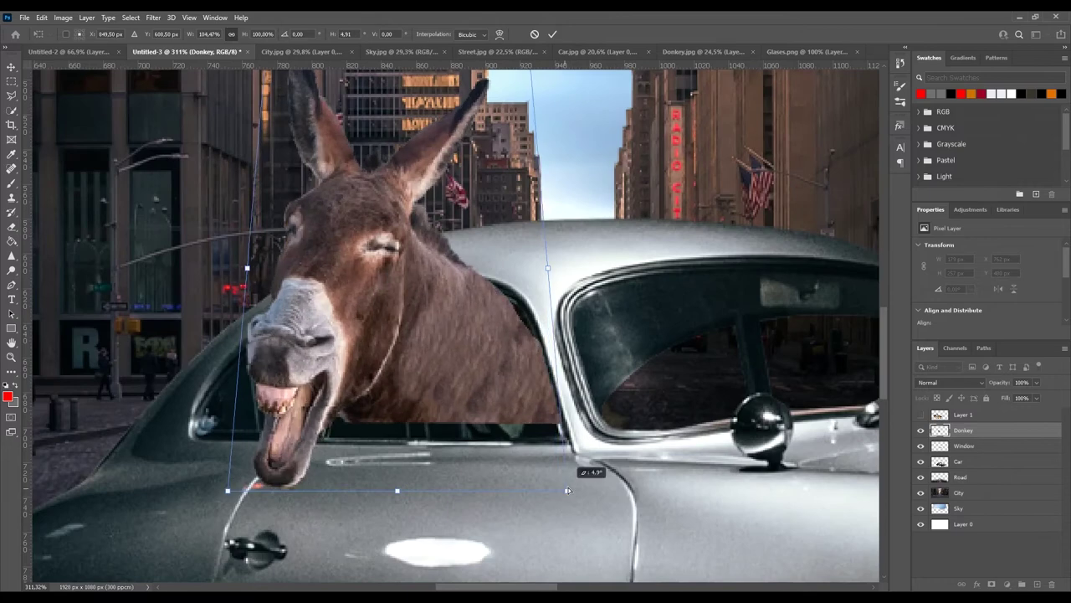
# Nudge the donkey within the car window and toggle its visibility to check the fit
pyautogui.moveTo(447, 372); pyautogui.dragTo(440, 385)
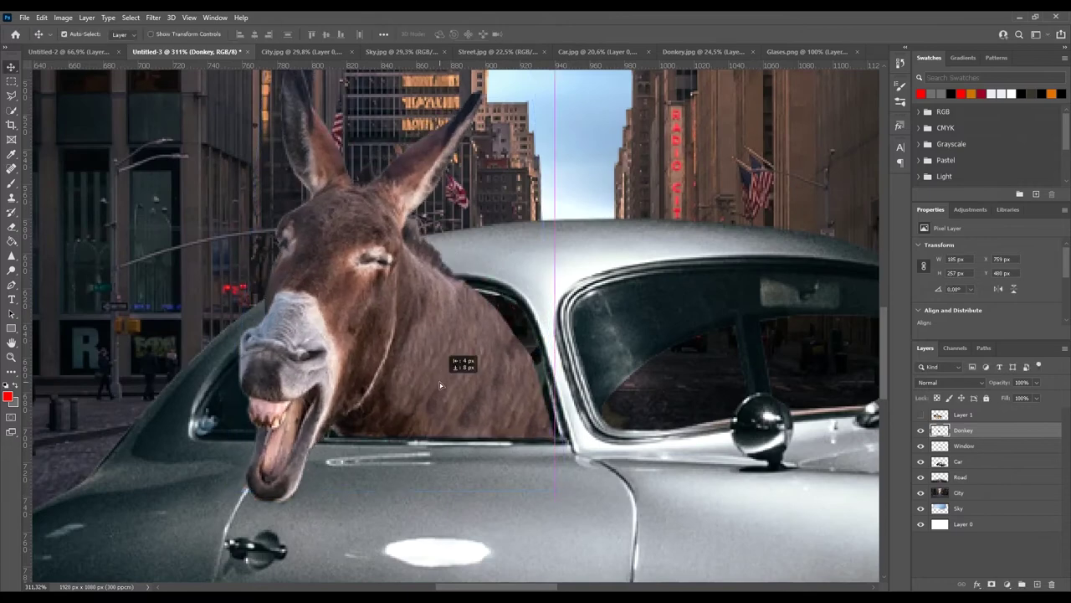
pyautogui.scroll(5, 440, 386)
pyautogui.scroll(-3, 440, 385)
pyautogui.press('l')
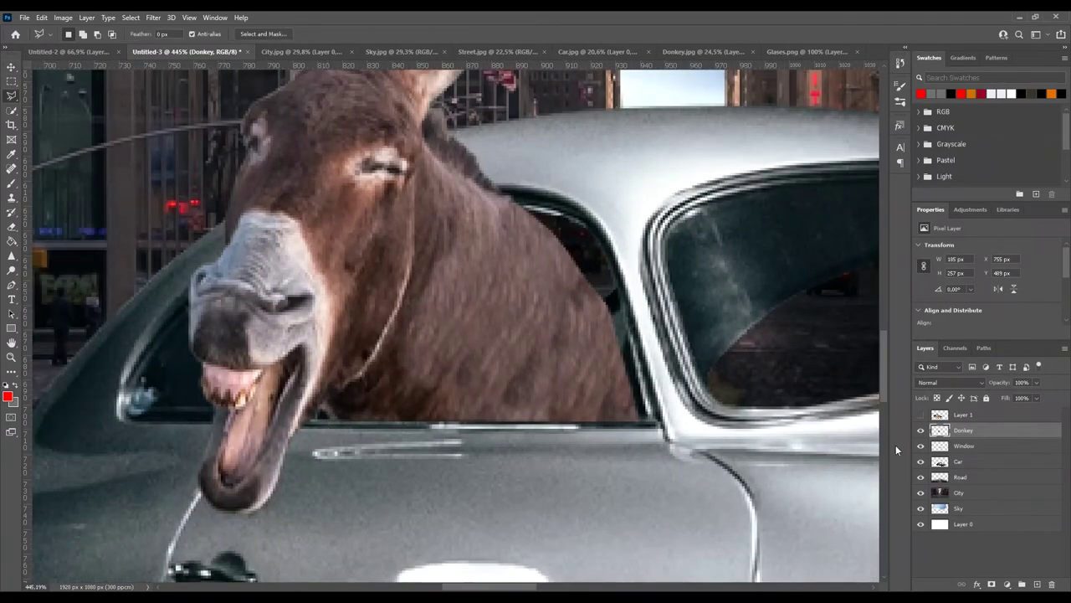
pyautogui.click(921, 429)
pyautogui.click(921, 430)
pyautogui.press('m')
pyautogui.hotkey('ctrl', '0')
# Move the Donkey, Window and Car layers together to reposition the car
pyautogui.click(962, 461)
pyautogui.keyDown('ctrl'); pyautogui.click(962, 430); pyautogui.keyUp('ctrl')
pyautogui.press('v')
pyautogui.moveTo(693, 390)
pyautogui.mouseDown()
pyautogui.moveTo(703, 405)
pyautogui.moveTo(682, 390)
pyautogui.mouseUp()
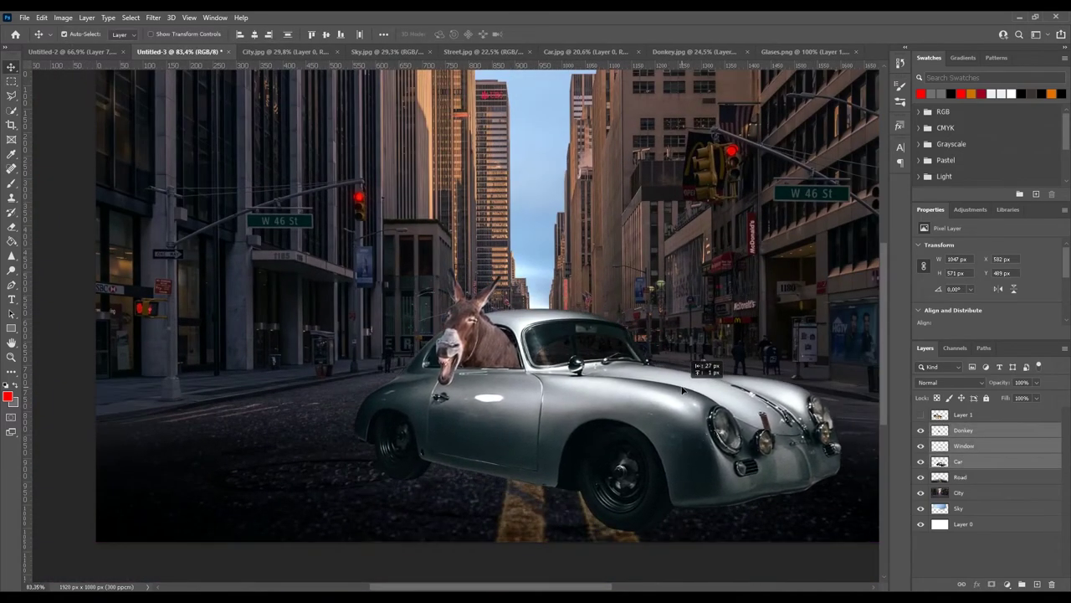
# Widen, nudge right and slightly tilt the car and donkey layers together, then commit
pyautogui.hotkey('ctrl', 't')
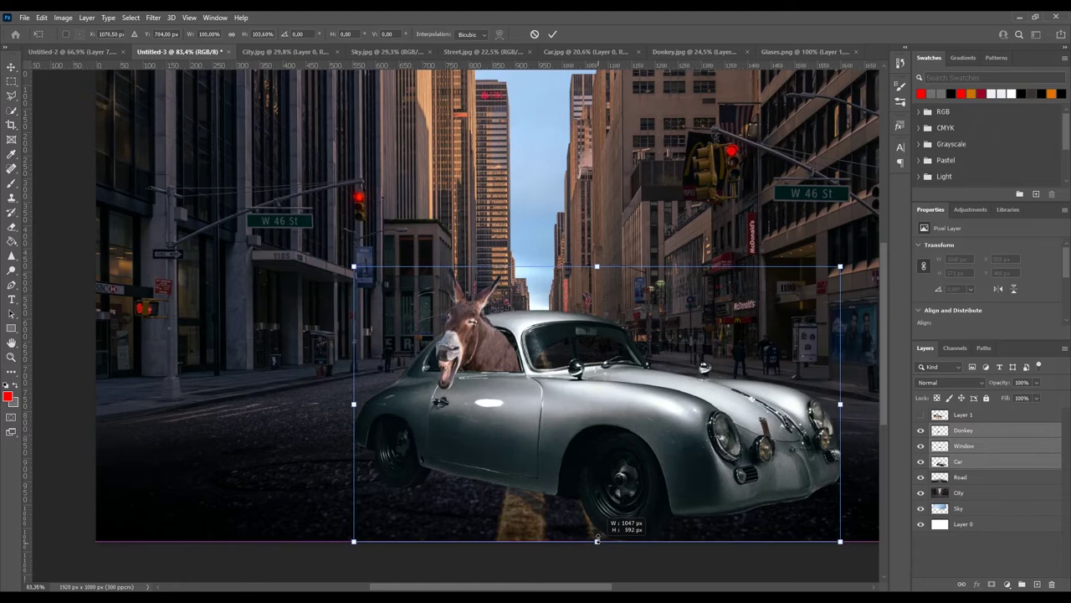
pyautogui.rightClick(600, 267)
pyautogui.press('Escape')
pyautogui.moveTo(360, 526); pyautogui.dragTo(358, 511)
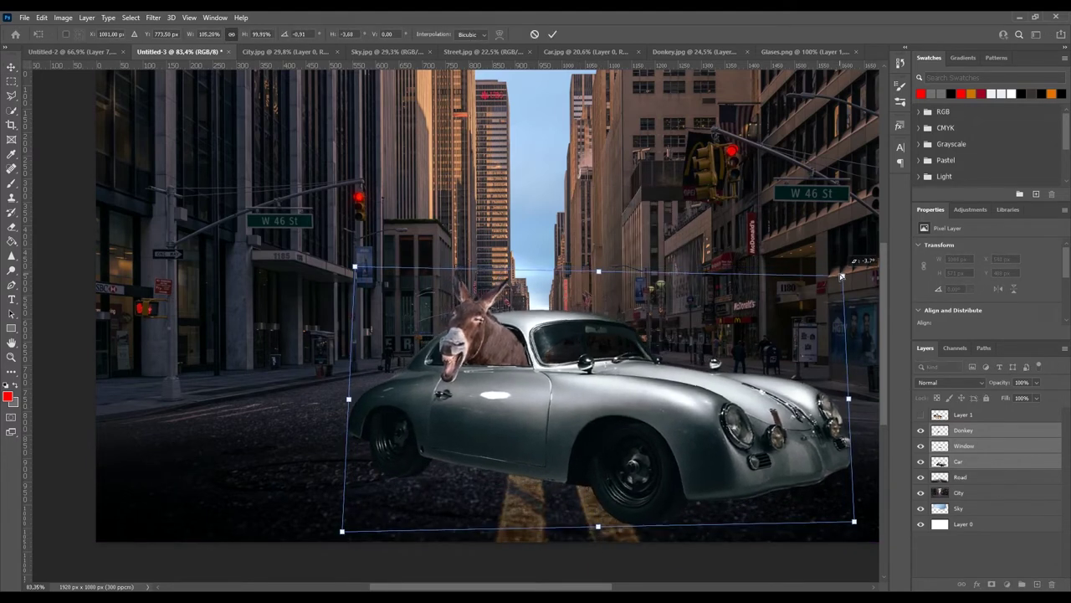
pyautogui.moveTo(342, 266); pyautogui.dragTo(338, 281)
pyautogui.press('Return')
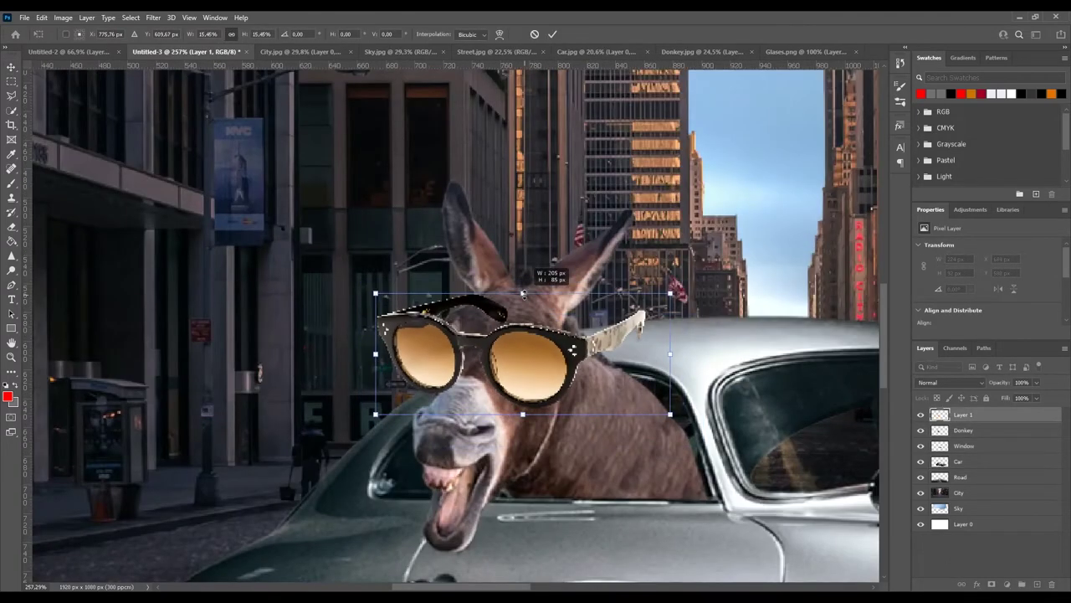
# Angle the sunglasses over the donkey's eyes with a Perspective transform
pyautogui.rightClick(505, 351)
pyautogui.click(544, 431)
pyautogui.moveTo(375, 413); pyautogui.dragTo(374, 390)
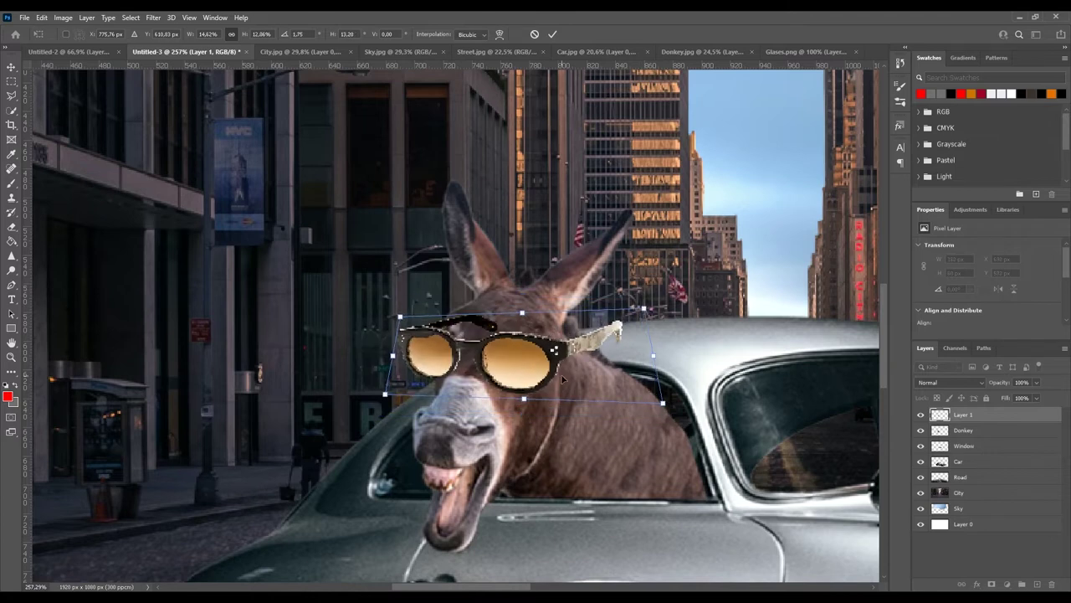
pyautogui.moveTo(504, 346); pyautogui.dragTo(509, 348)
pyautogui.hotkey('ctrl', 'z')
pyautogui.hotkey('ctrl', 'z')
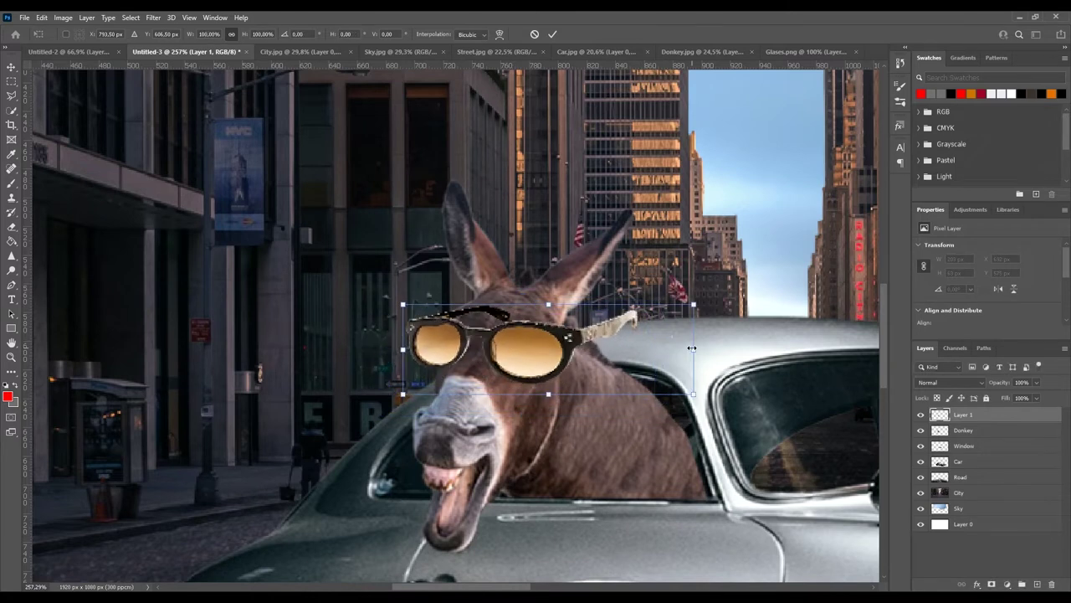
pyautogui.press('Return')
# Outline the glasses' side arm with the Pen tool and scale it narrower
pyautogui.hotkey('ctrl', '+')
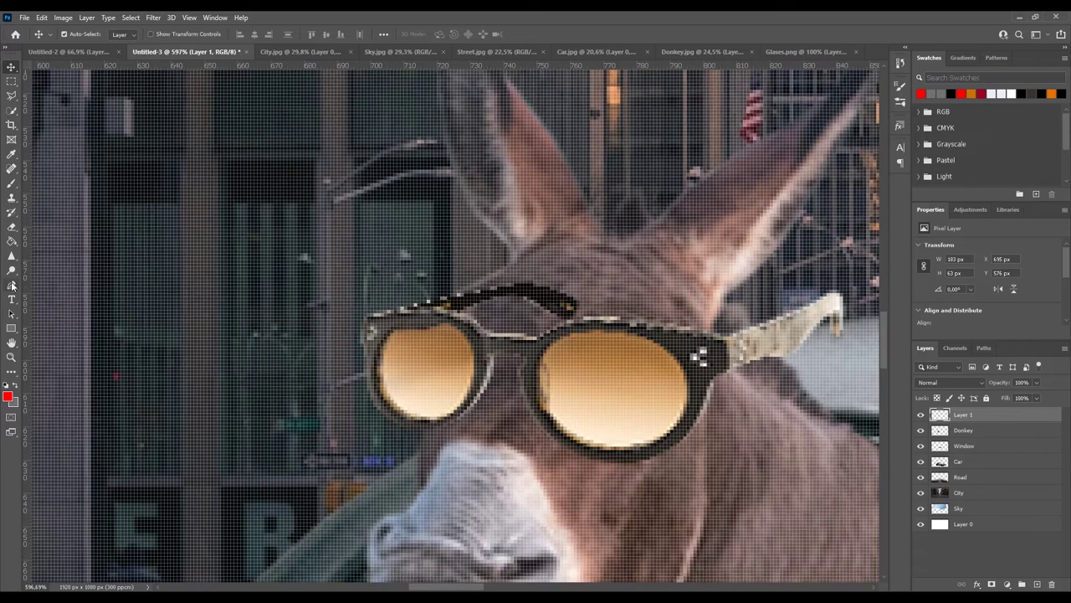
pyautogui.click(478, 278)
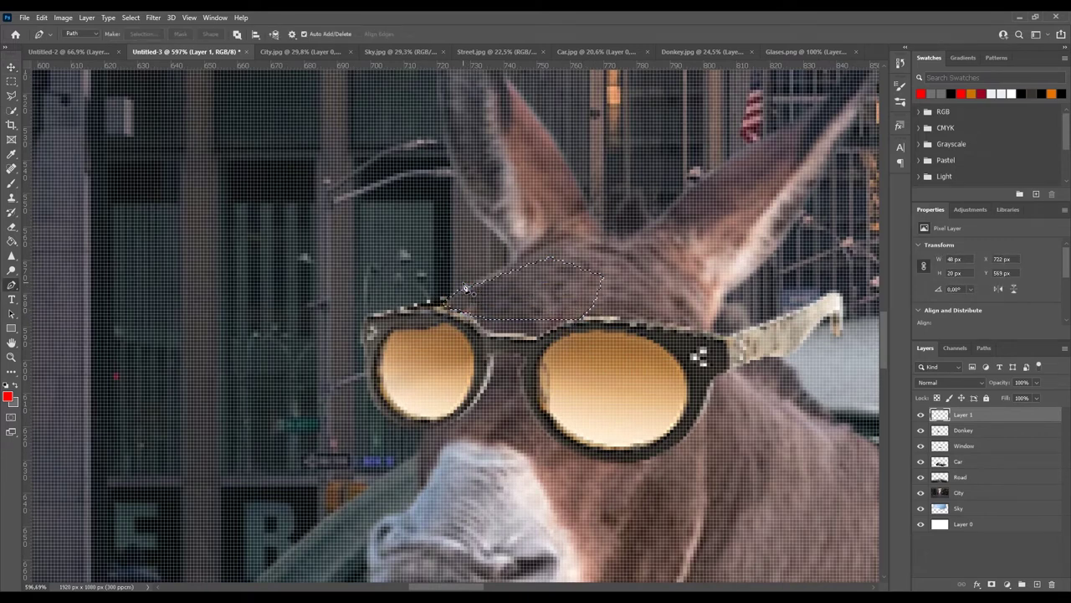
pyautogui.hotkey('ctrl', 'Return')
pyautogui.hotkey('ctrl', '-')
pyautogui.hotkey('ctrl', 't')
pyautogui.moveTo(685, 318); pyautogui.dragTo(617, 321)
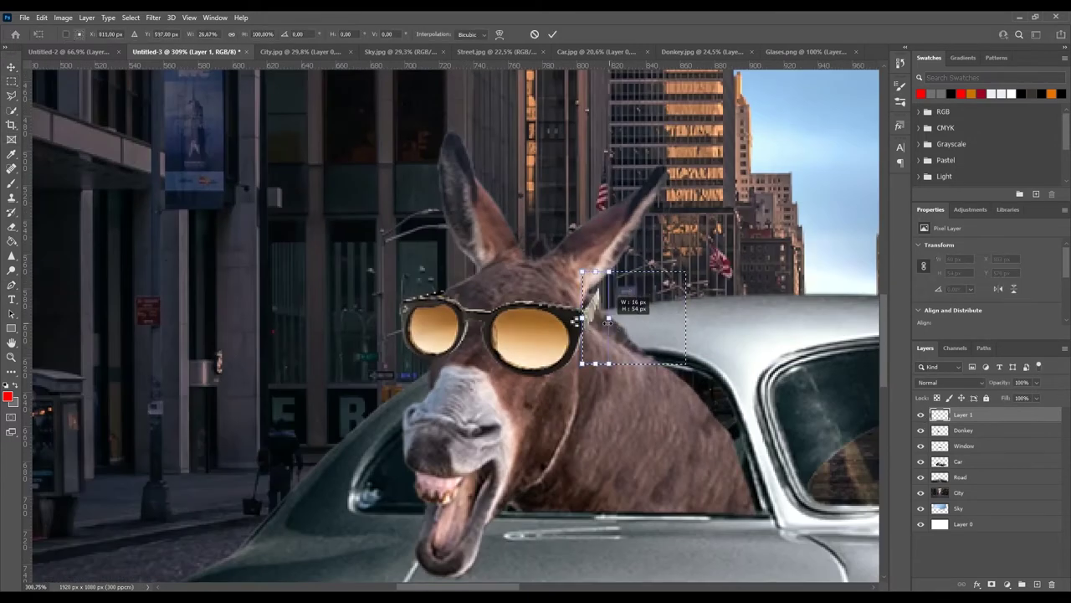
pyautogui.press('Return')
# Shrink the temple end downward and switch its transform to Warp
pyautogui.press('m')
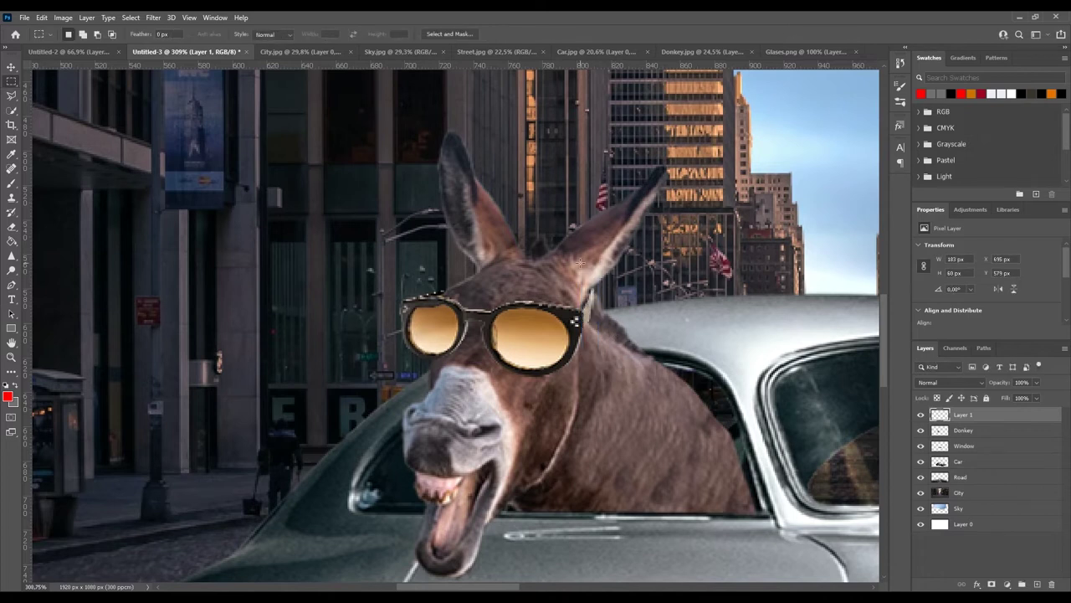
pyautogui.hotkey('ctrl', 't')
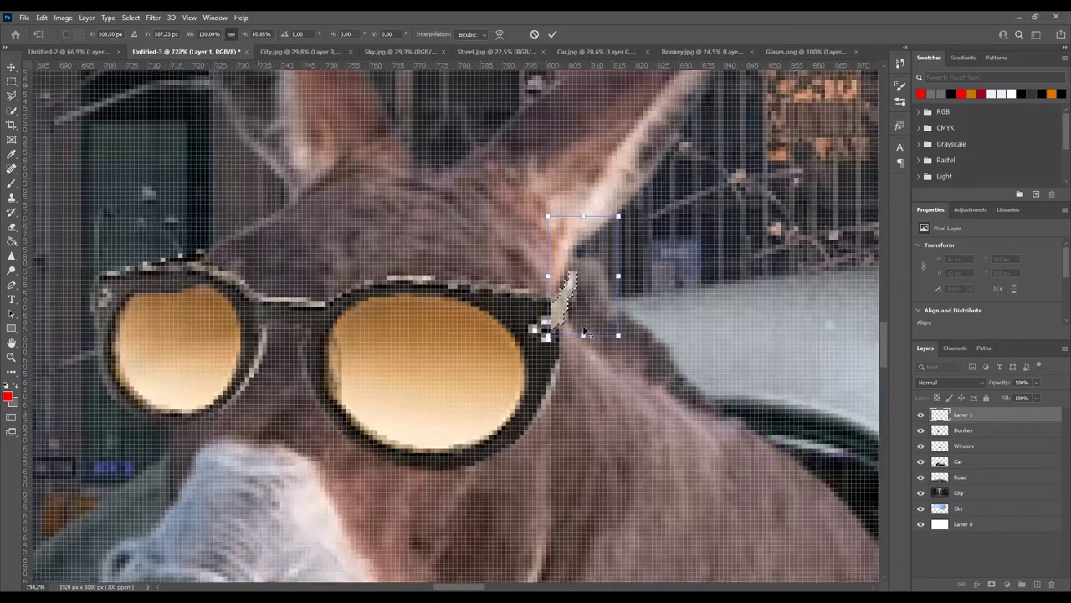
pyautogui.scroll(4, 590, 318)
pyautogui.moveTo(653, 117)
pyautogui.mouseDown()
pyautogui.moveTo(651, 203)
pyautogui.moveTo(610, 253)
pyautogui.mouseUp()
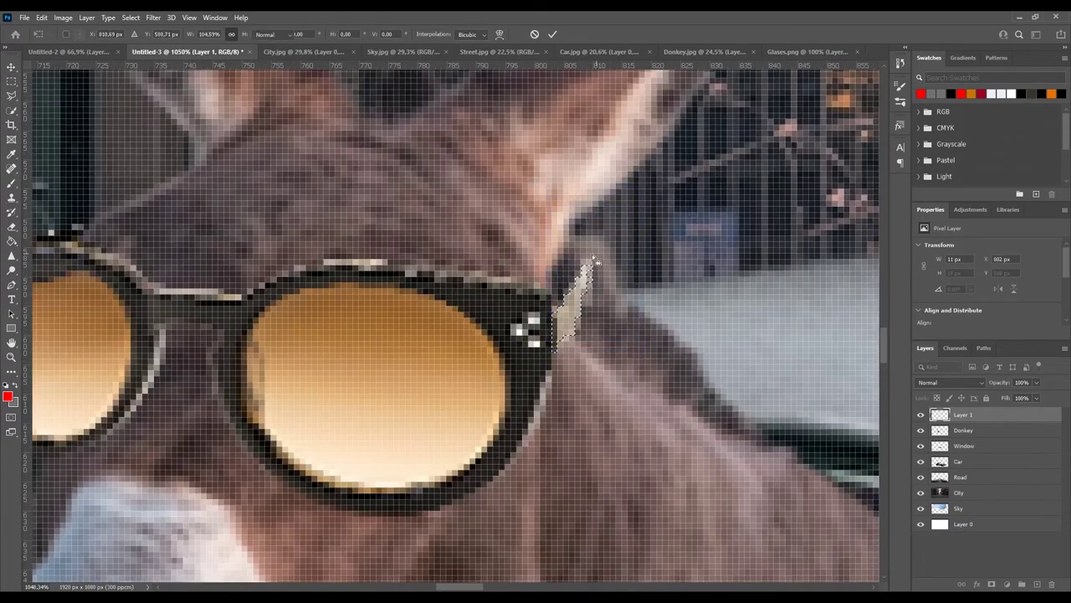
pyautogui.rightClick(574, 264)
pyautogui.rightClick(560, 298)
pyautogui.click(598, 379)
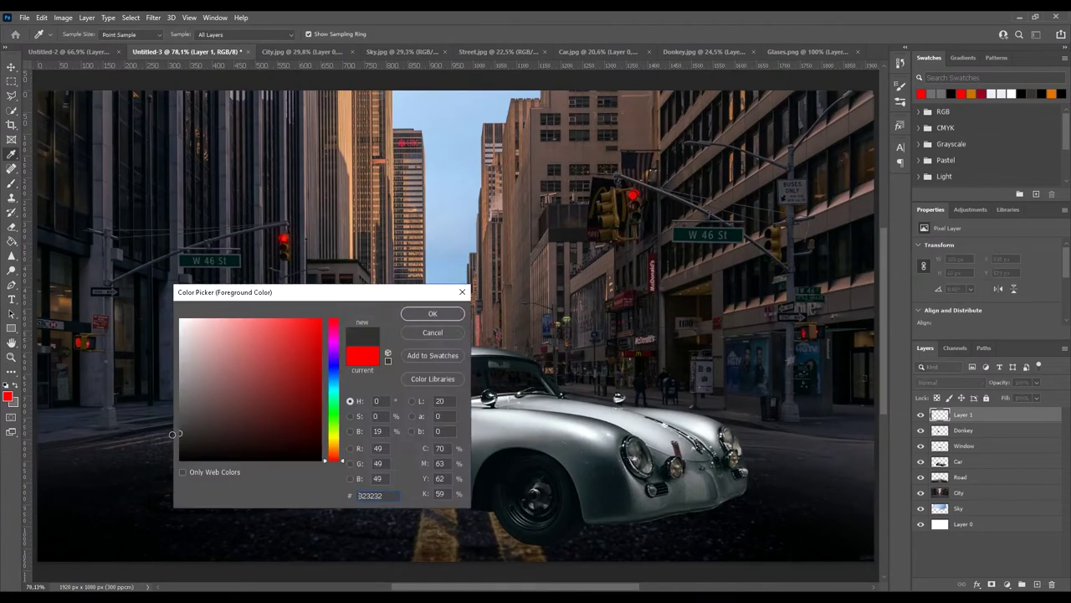
# Paint a dark grey shadow at 72% opacity under the car, below the Car layer
pyautogui.click(462, 541)
pyautogui.hotkey('ctrl', 'z')
pyautogui.click(255, 35)
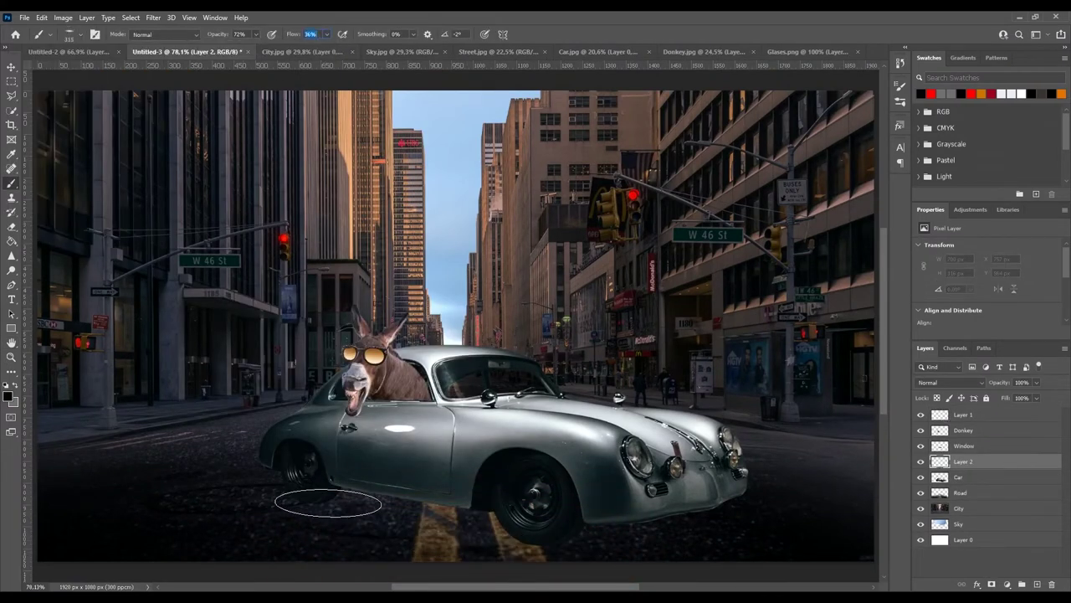
pyautogui.moveTo(328, 503); pyautogui.dragTo(488, 519)
pyautogui.hotkey('ctrl', '[')
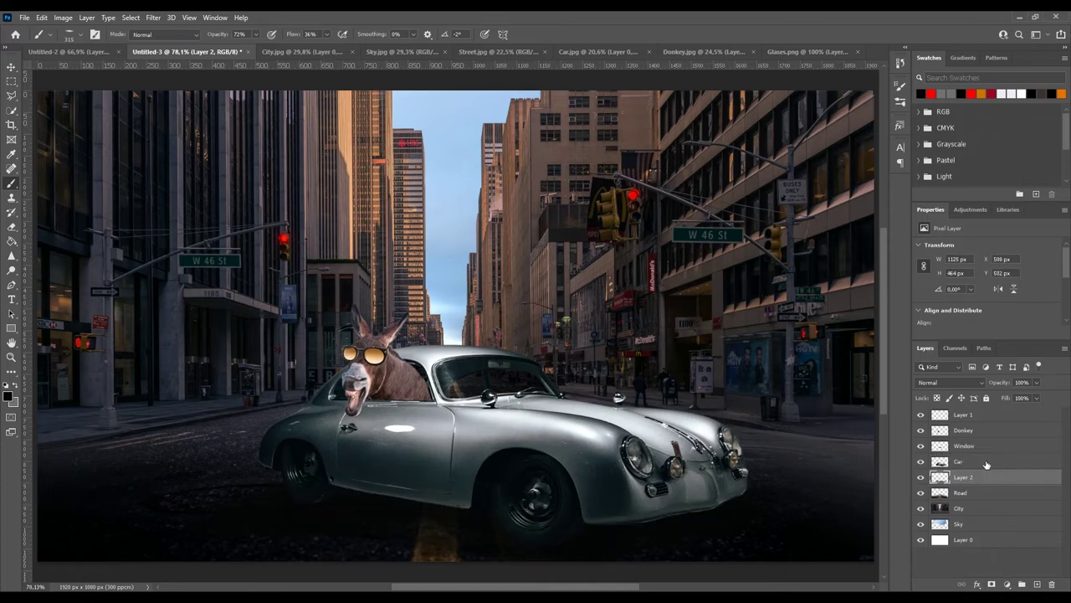
# Add a Levels adjustment above City with black point 27 and white point 197
pyautogui.click(958, 508)
pyautogui.click(1007, 584)
pyautogui.moveTo(936, 264); pyautogui.dragTo(948, 264)
pyautogui.moveTo(1055, 265); pyautogui.dragTo(1029, 274)
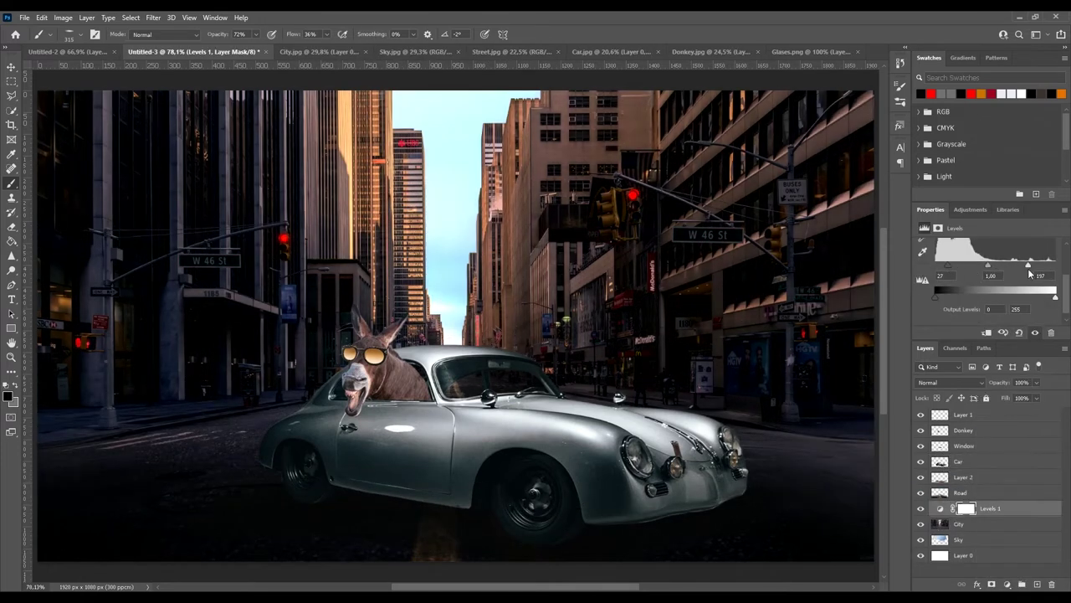
# Clip the Levels to City and add a Hue/Saturation above Sky shifting it pink
pyautogui.hotkey('ctrl', 'alt', 'g')
pyautogui.click(958, 539)
pyautogui.click(971, 210)
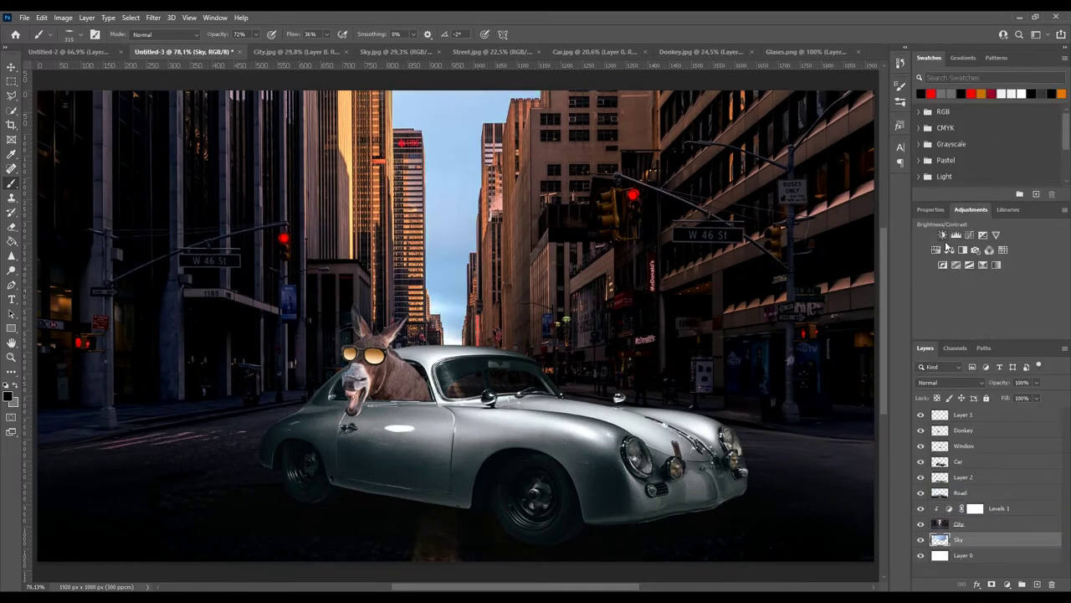
pyautogui.click(949, 249)
pyautogui.moveTo(988, 288); pyautogui.dragTo(1030, 288)
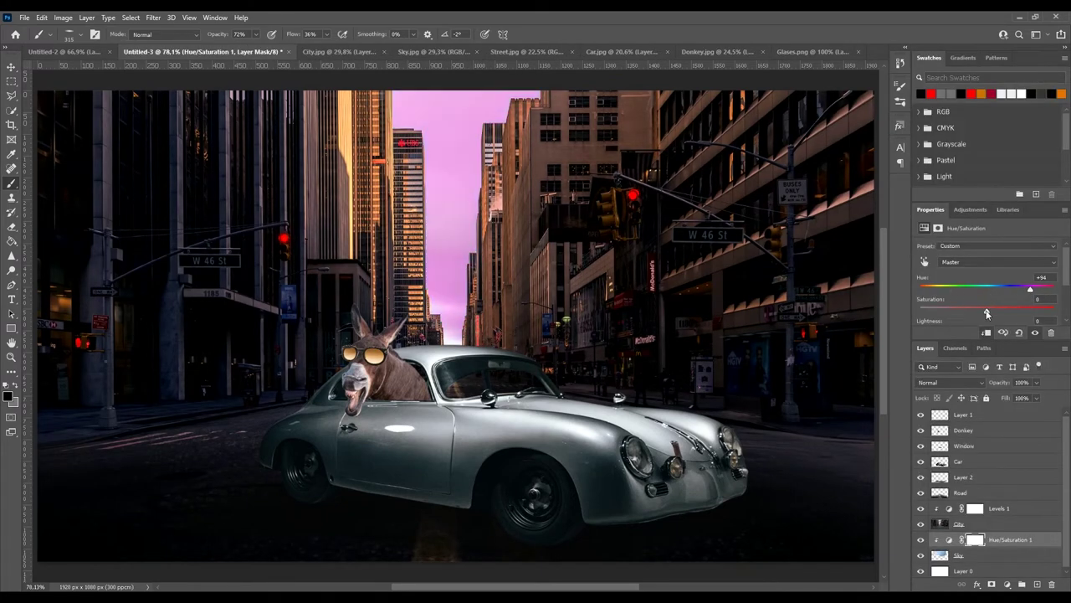
# Add a Levels adjustment clipped to the car, tightening its dark and bright inputs
pyautogui.click(962, 461)
pyautogui.click(954, 383)
pyautogui.press('Escape')
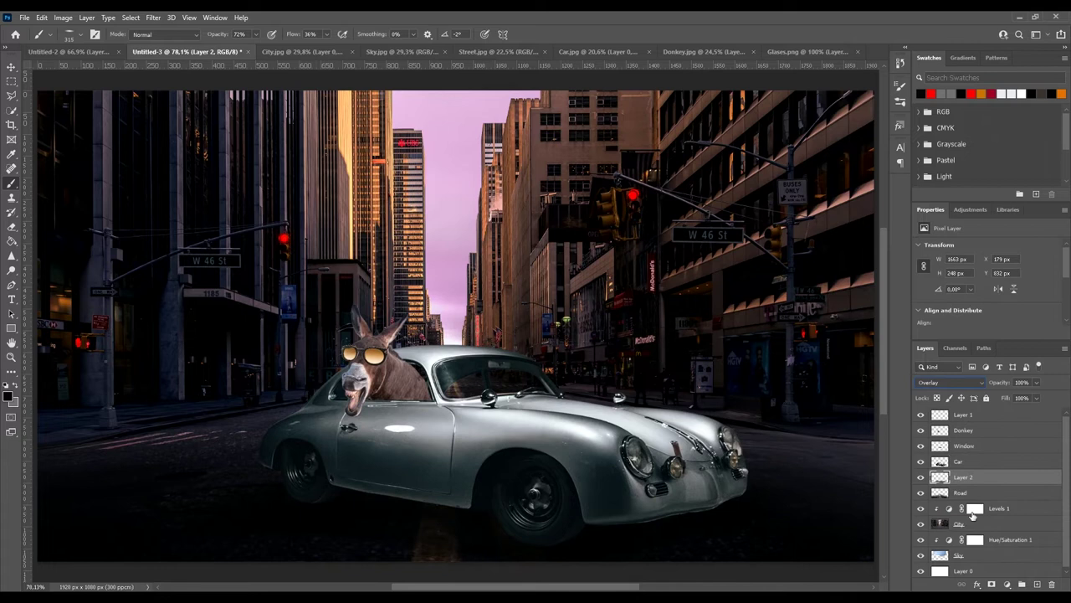
pyautogui.hotkey('ctrl', 'alt', 'g')
pyautogui.moveTo(935, 275); pyautogui.dragTo(944, 275)
pyautogui.moveTo(1054, 275); pyautogui.dragTo(1037, 278)
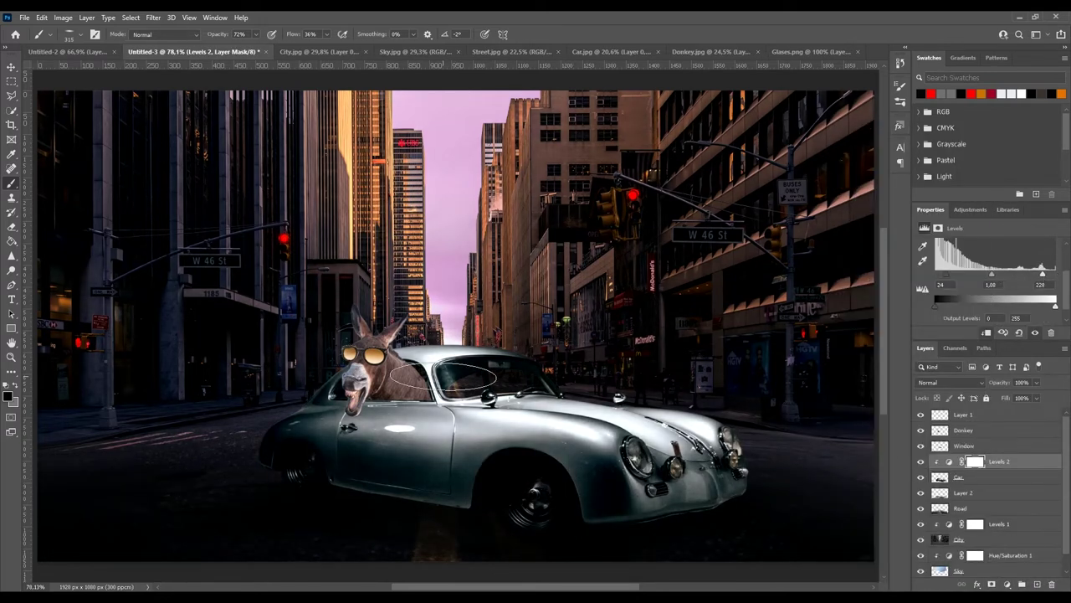
# Add a Levels adjustment clipped to the donkey, raising the black input to darken shadows
pyautogui.click(963, 430)
pyautogui.click(1007, 584)
pyautogui.click(953, 318)
pyautogui.moveTo(936, 274); pyautogui.dragTo(1008, 274)
pyautogui.hotkey('ctrl', 'alt', 'g')
# Warp the sunglasses so they bend to follow the donkey's face
pyautogui.hotkey('alt', ']')
pyautogui.scroll(5, 393, 351)
pyautogui.hotkey('ctrl', 't')
pyautogui.rightClick(408, 344)
pyautogui.click(452, 419)
pyautogui.moveTo(352, 368); pyautogui.dragTo(340, 386)
pyautogui.press('Return')
# Rotate the sunglasses about 10 degrees and fit the image back in view
pyautogui.hotkey('ctrl', 't')
pyautogui.moveTo(532, 412); pyautogui.dragTo(542, 389)
pyautogui.press('Return')
pyautogui.hotkey('ctrl', '0')
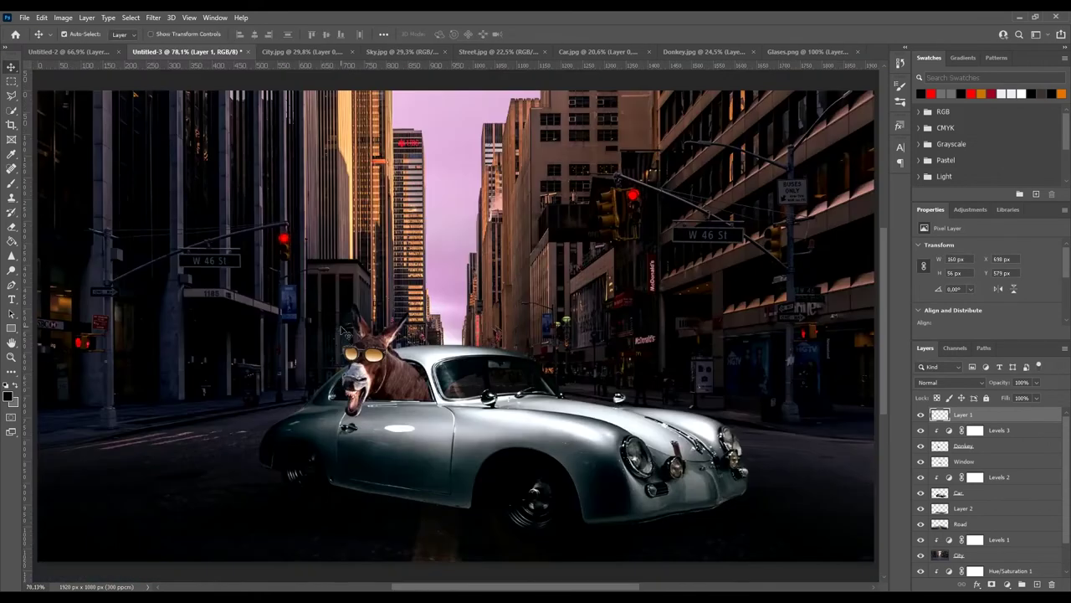
# Clip Levels, Hue/Saturation (saturation -16) and Brightness/Contrast adjustments to the sunglasses
pyautogui.hotkey('ctrl', 'alt', 'l')
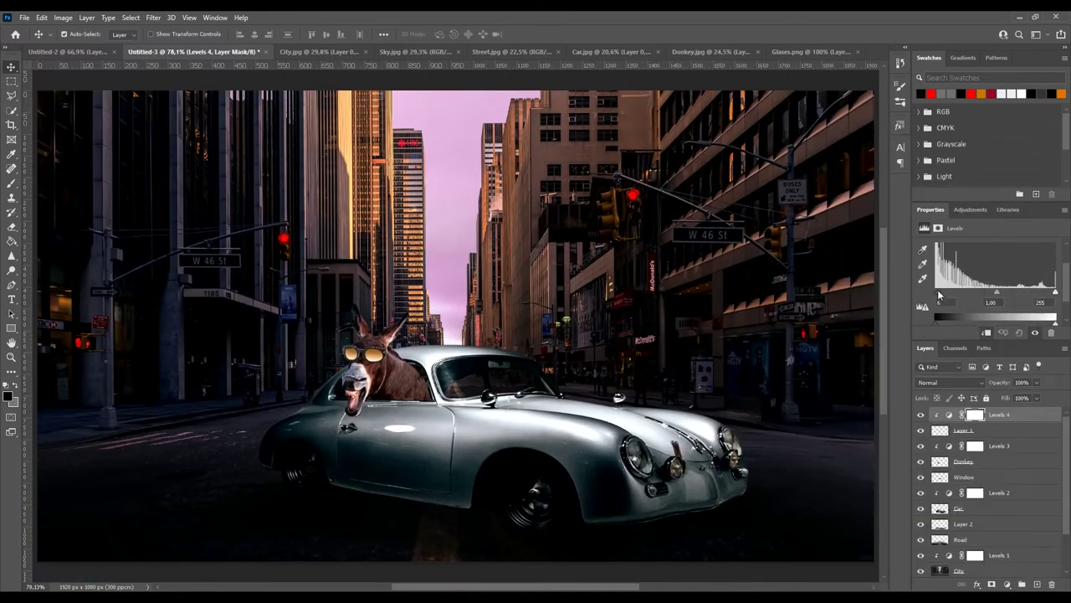
pyautogui.hotkey('ctrl', 'alt', 'u')
pyautogui.moveTo(987, 312)
pyautogui.mouseDown()
pyautogui.moveTo(977, 313)
pyautogui.moveTo(1020, 299)
pyautogui.mouseUp()
pyautogui.hotkey('ctrl', 'alt', 'c')
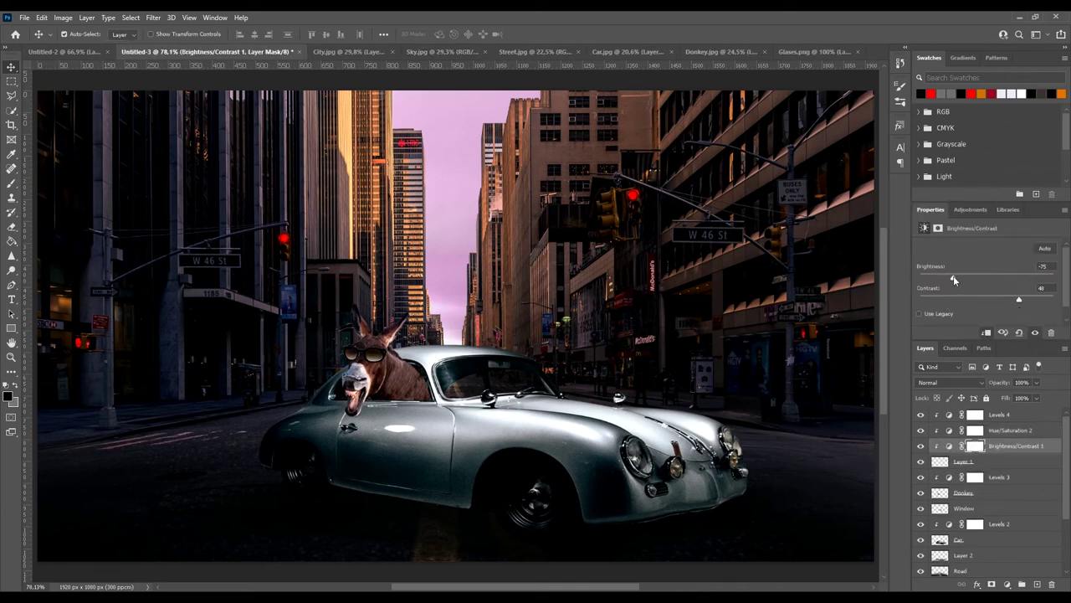
# Apply a 3.1 px Gaussian Blur to the City background layer
pyautogui.scroll(-2, 982, 544)
pyautogui.click(983, 540)
pyautogui.click(153, 17)
pyautogui.click(323, 220)
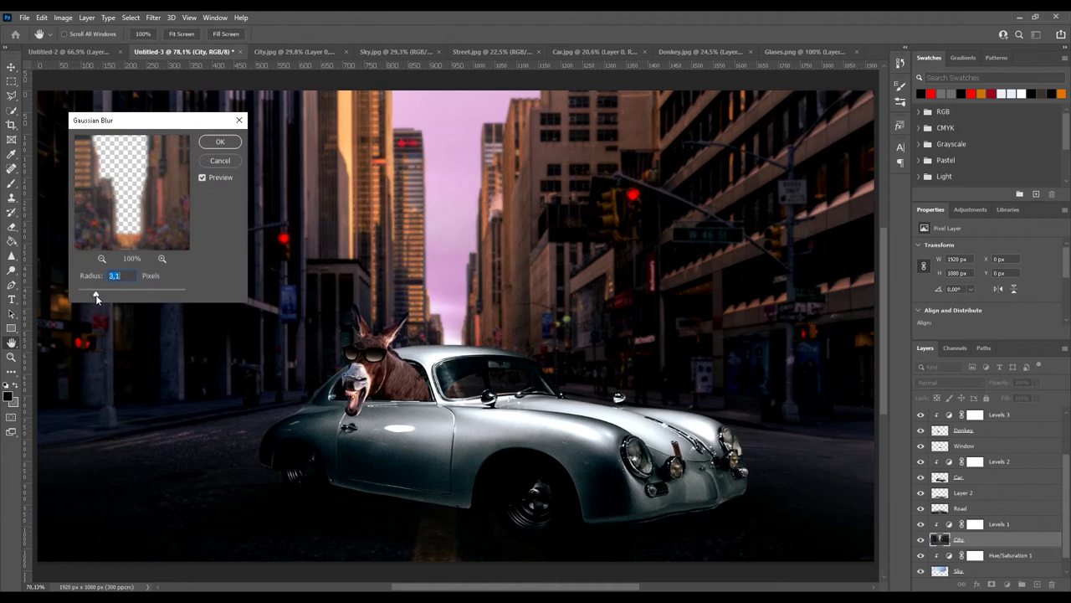
pyautogui.press('Return')
# Create a new layer above Road and choose a brush preset for the road glow
pyautogui.hotkey('ctrl', 'shift', 'alt', 'n')
pyautogui.hotkey('ctrl', ']')
pyautogui.hotkey('ctrl', ']')
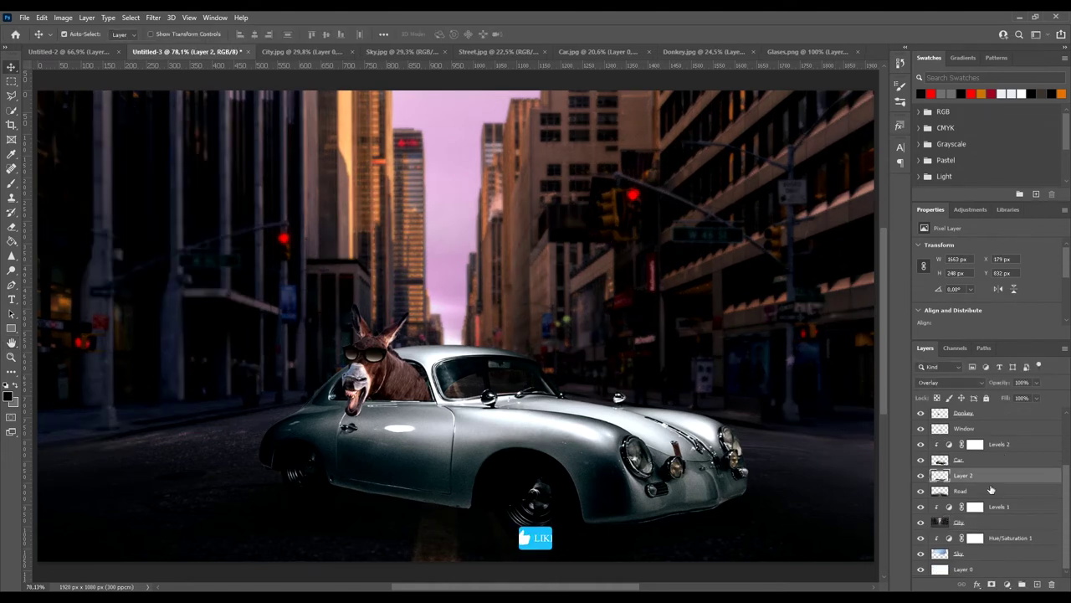
pyautogui.click(12, 182)
pyautogui.click(76, 34)
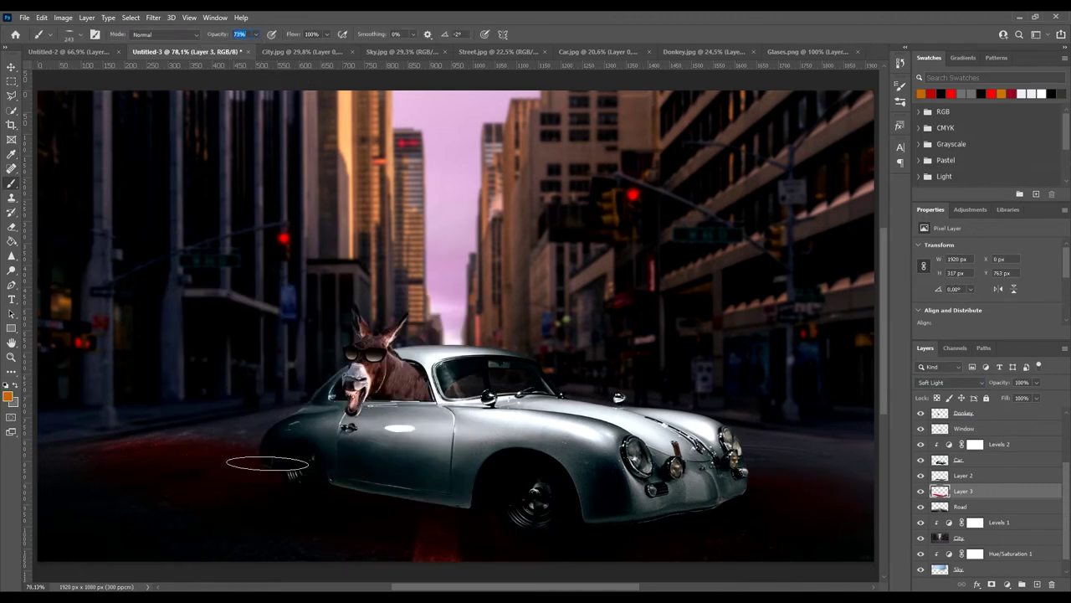
# Pick light orange #ffc67c and set a smaller brush at 100% opacity for the headlight glow
pyautogui.click(8, 396)
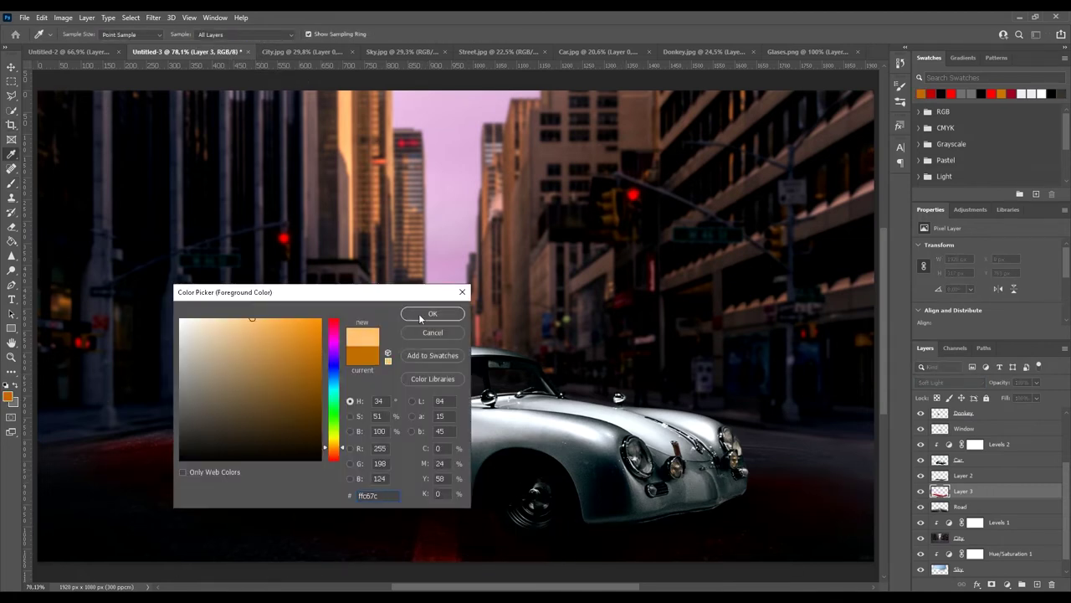
pyautogui.click(423, 316)
pyautogui.click(50, 34)
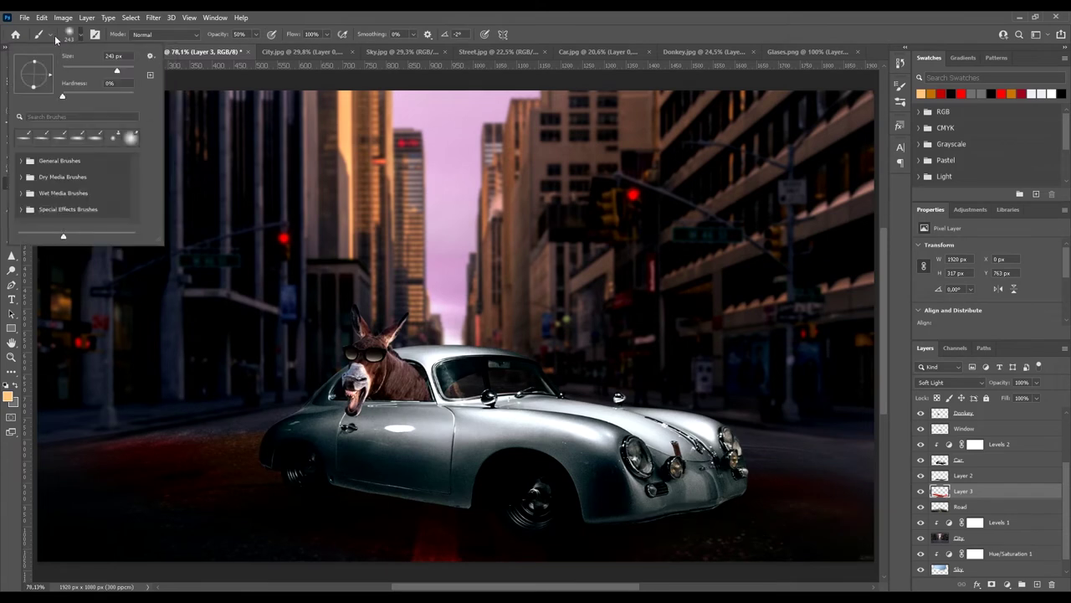
pyautogui.click(257, 34)
pyautogui.click(69, 35)
pyautogui.click(603, 462)
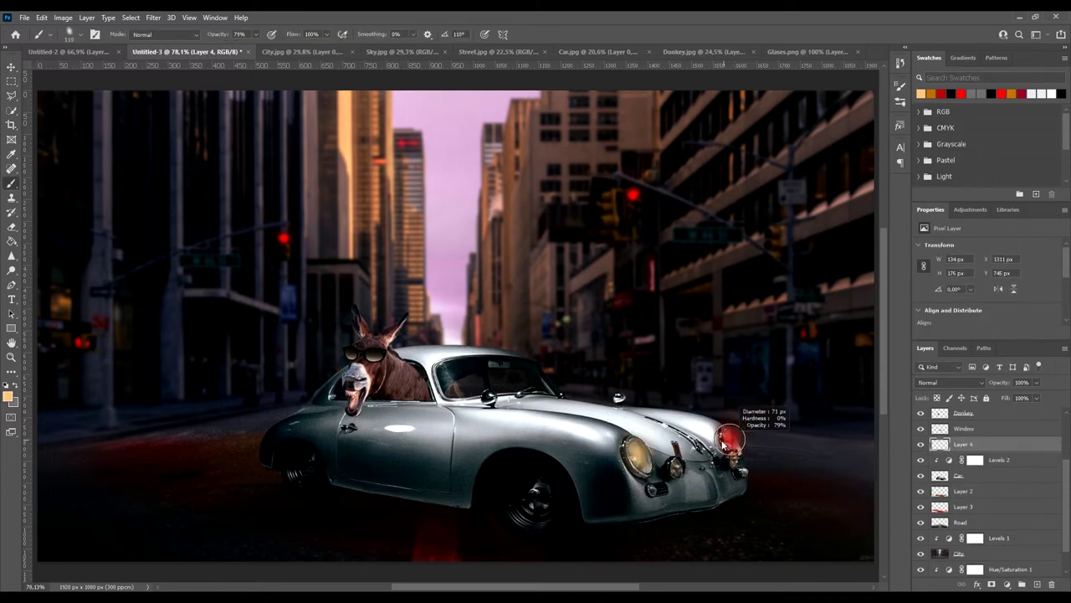
# Set the headlight glow layer to Linear Dodge (Add)
pyautogui.click(950, 382)
pyautogui.click(946, 421)
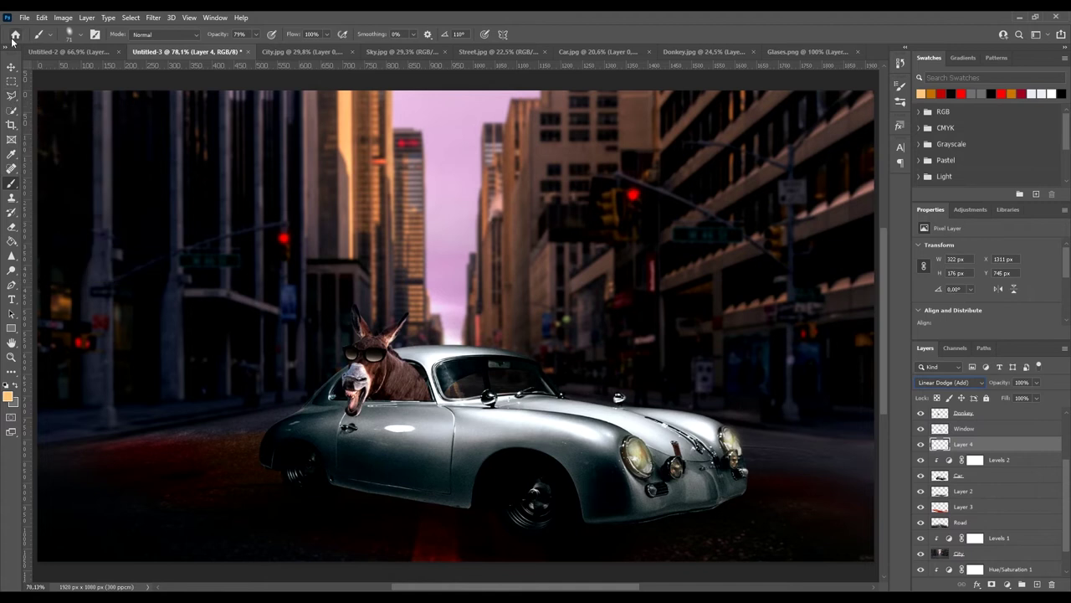
pyautogui.click(71, 34)
# Outline the first headlight beam with the Polygonal Lasso and fill it with pale light on a new layer
pyautogui.press('l')
pyautogui.click(734, 430)
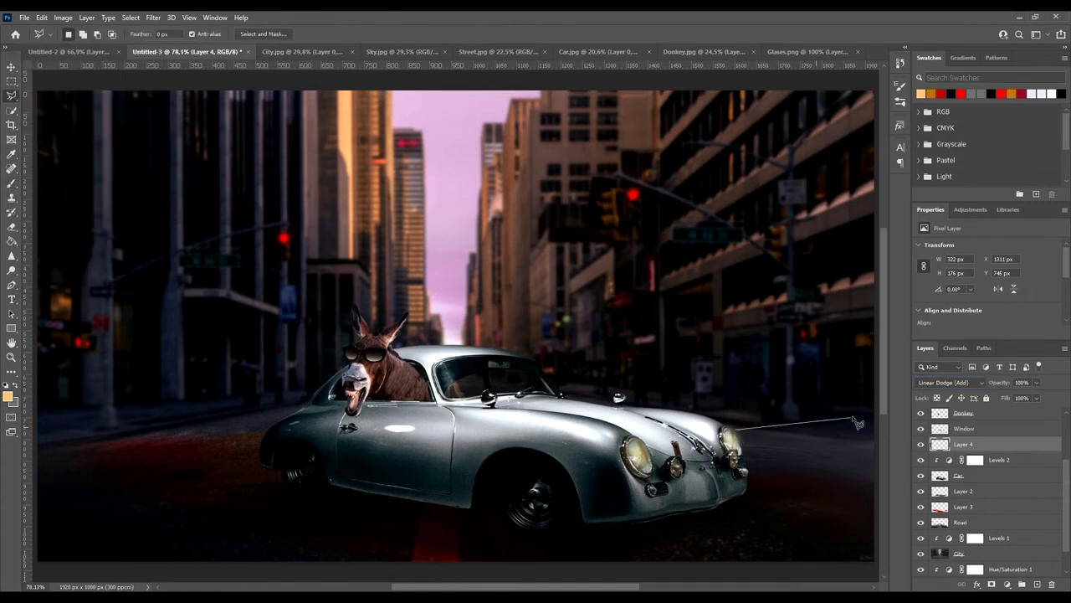
pyautogui.click(741, 456)
pyautogui.press('b')
pyautogui.moveTo(804, 457); pyautogui.dragTo(832, 491)
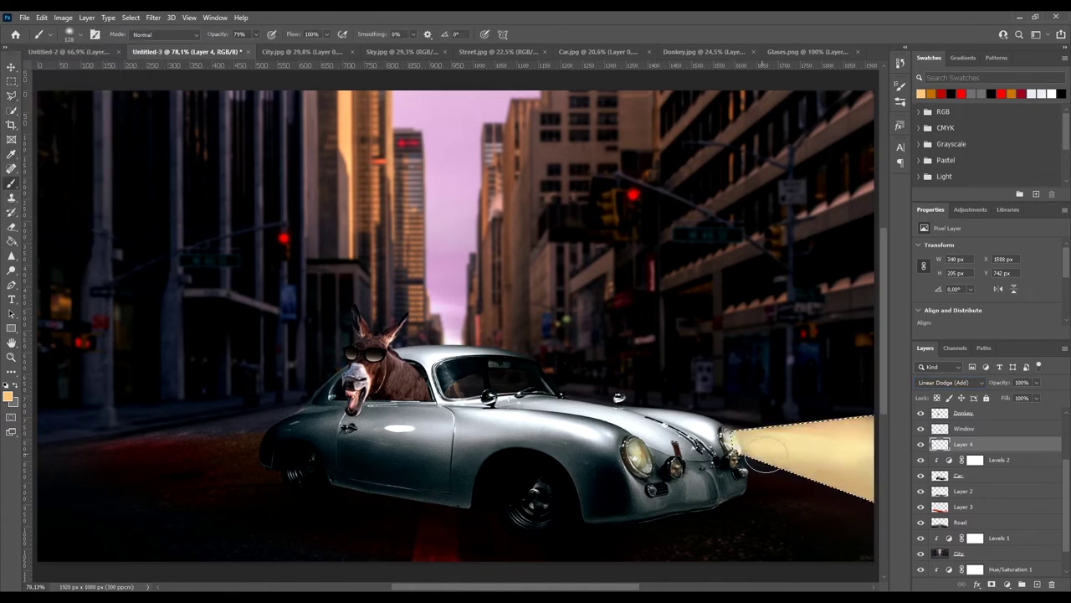
pyautogui.hotkey('ctrl', 'z')
pyautogui.moveTo(804, 435); pyautogui.dragTo(813, 467)
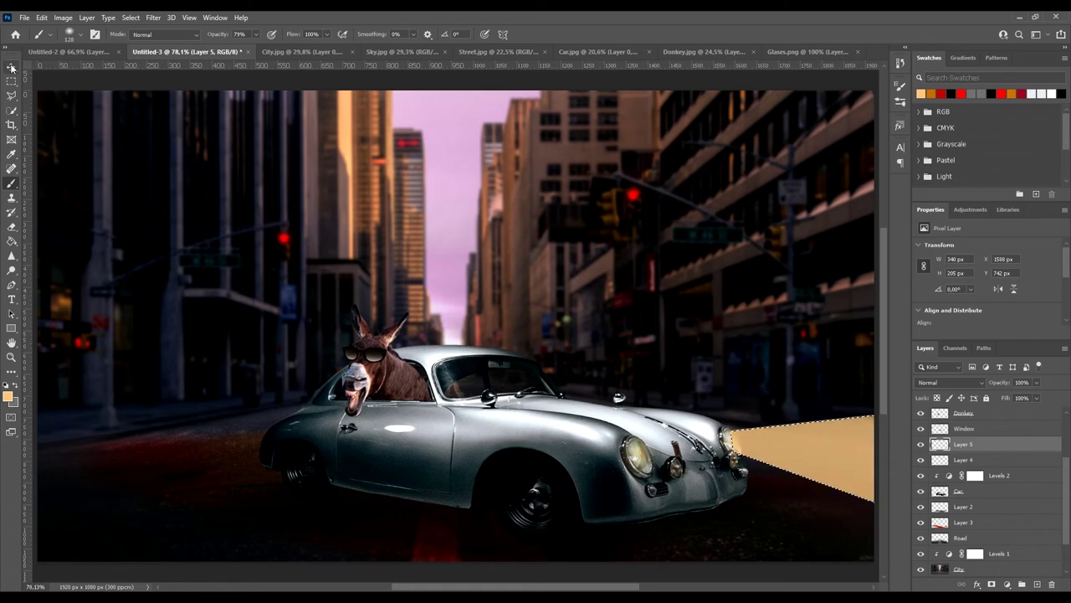
pyautogui.hotkey('ctrl', 'z')
pyautogui.hotkey('ctrl', 'shift', 'alt', 'n')
pyautogui.moveTo(764, 434); pyautogui.dragTo(820, 456)
pyautogui.hotkey('ctrl', 'd')
# Draw and paint a second, brighter beam on another new layer
pyautogui.press('l')
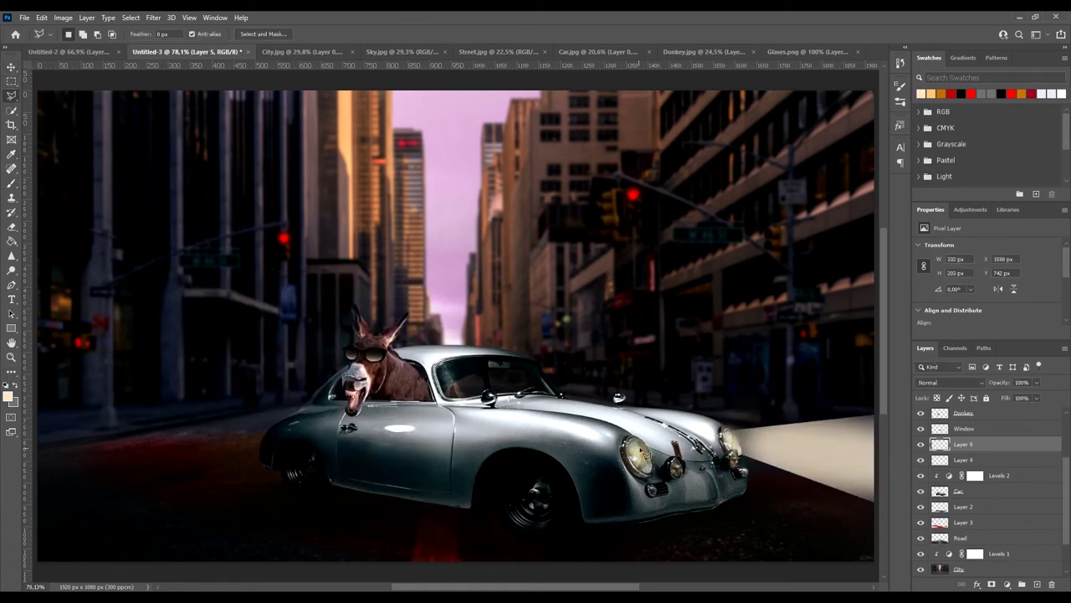
pyautogui.click(877, 413)
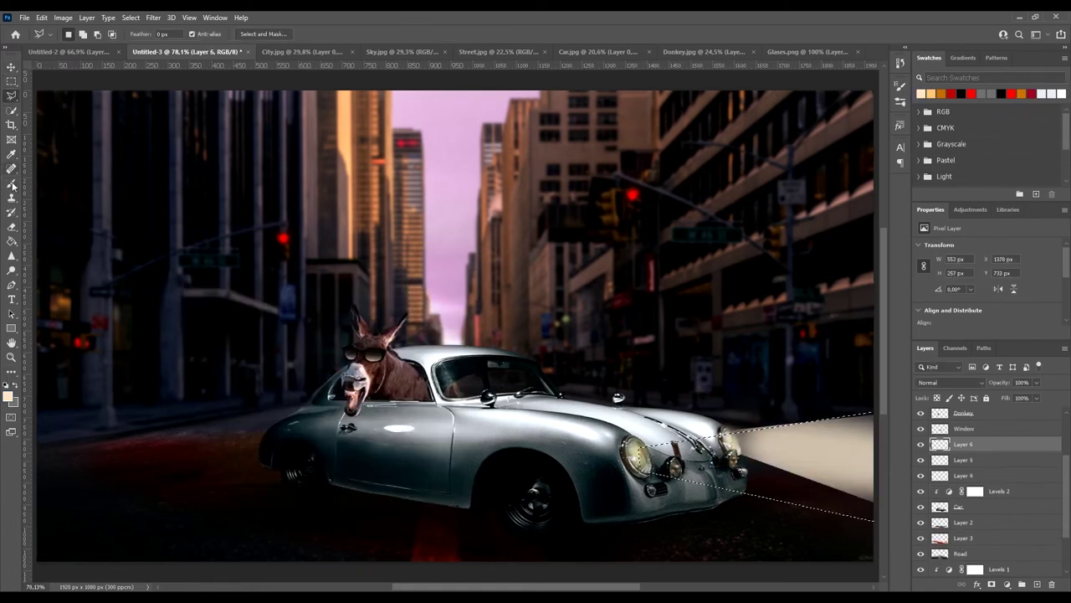
pyautogui.hotkey('ctrl', 'shift', 'alt', 'n')
pyautogui.moveTo(753, 456); pyautogui.dragTo(837, 469)
pyautogui.hotkey('ctrl', 'd')
pyautogui.press('m')
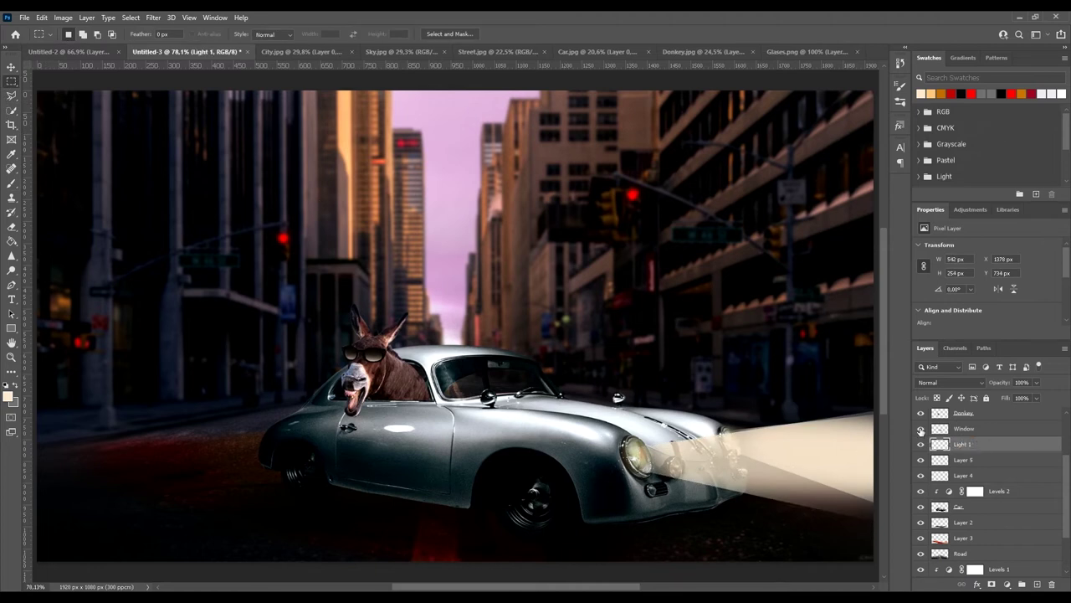
# Rename the beam layer Light 1 in Hard Light and drop Light 2's opacity to 10%
pyautogui.doubleClick(963, 459)
pyautogui.click(950, 382)
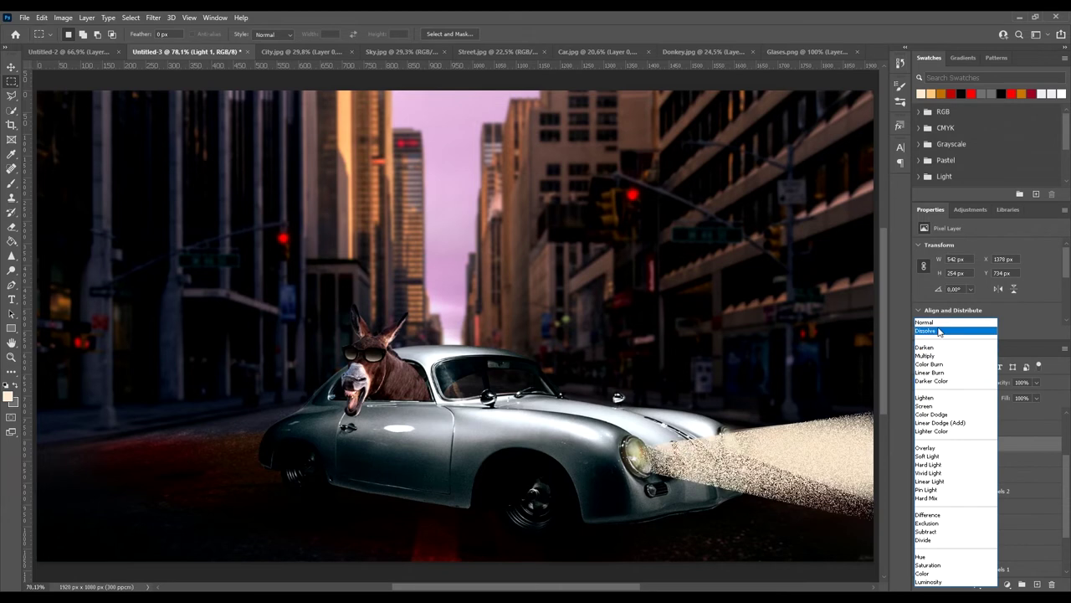
pyautogui.click(931, 473)
pyautogui.click(962, 459)
pyautogui.click(1036, 382)
pyautogui.moveTo(1043, 394); pyautogui.dragTo(992, 398)
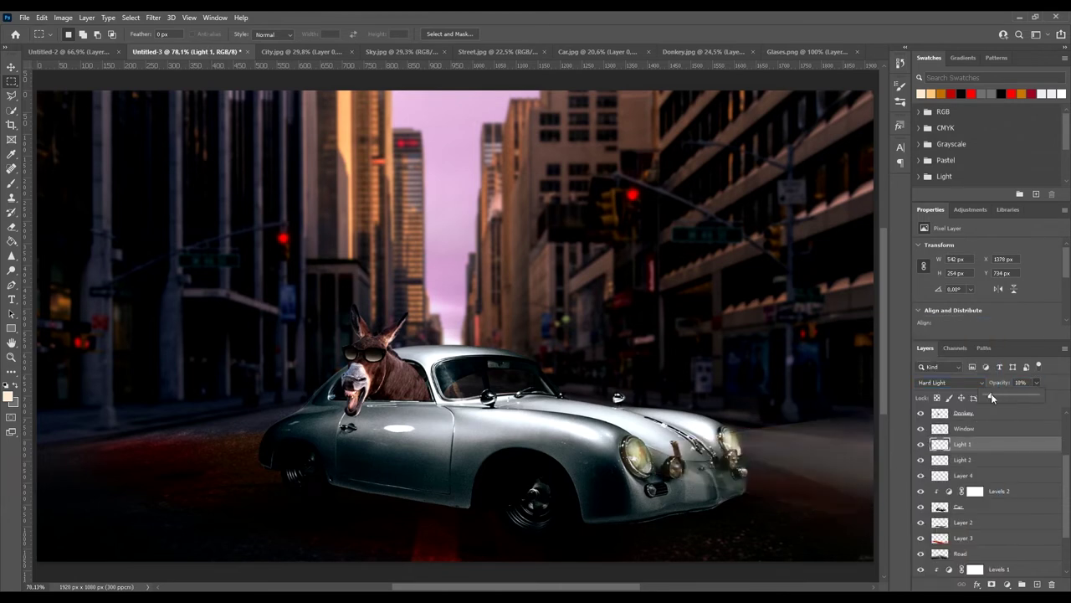
pyautogui.click(12, 227)
pyautogui.hotkey('alt', '[')
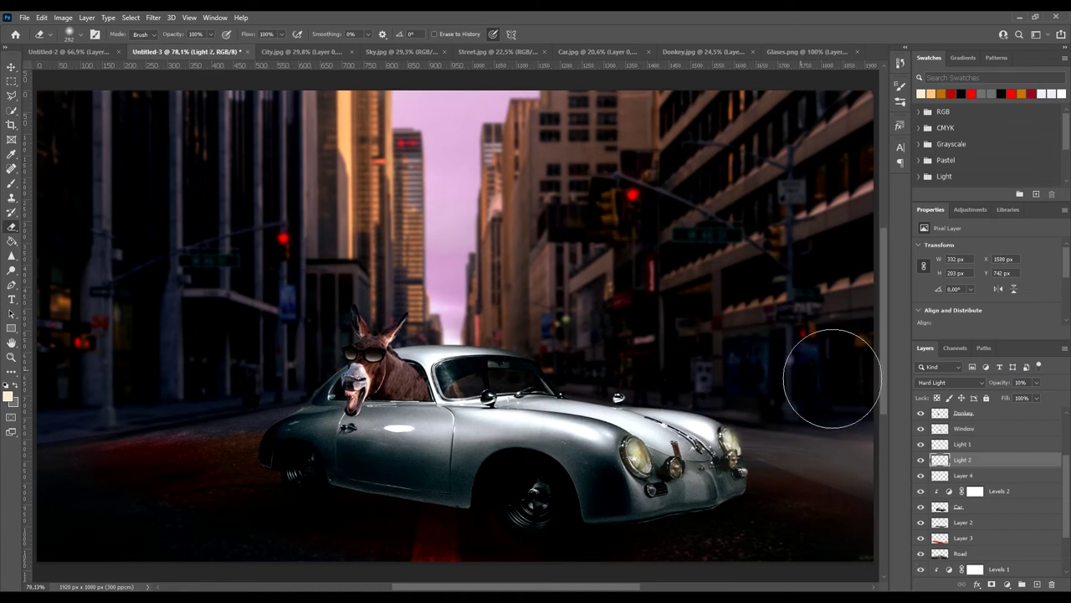
# Load the car outline as a selection and set the paint colour to pure red (ff0000)
pyautogui.click(12, 110)
pyautogui.click(51, 94)
pyautogui.scroll(5, 668, 416)
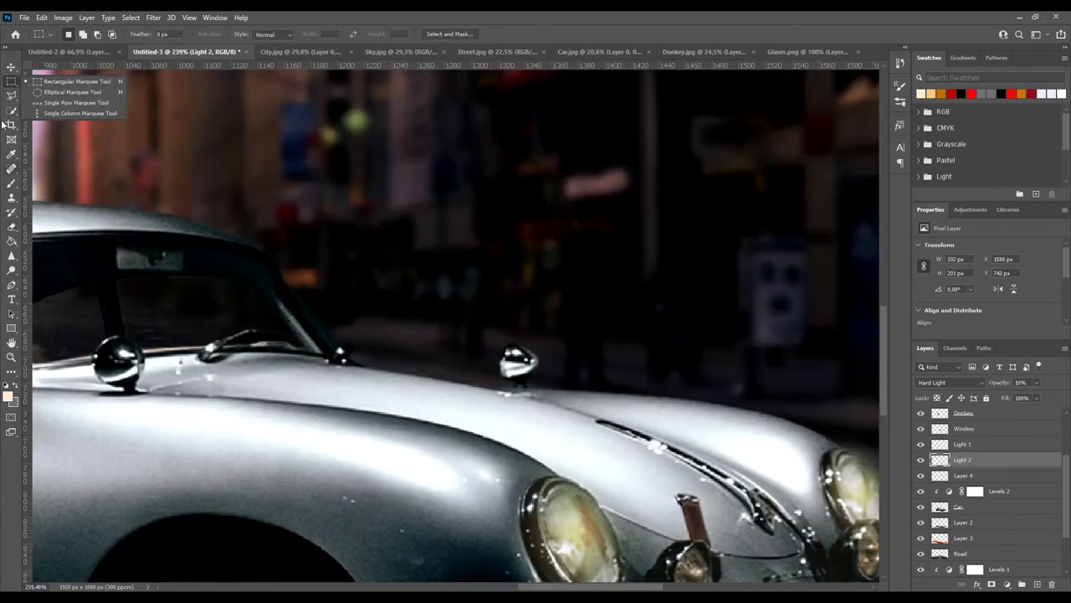
pyautogui.click(959, 506)
pyautogui.scroll(-3, 622, 407)
pyautogui.press('i')
pyautogui.click(8, 396)
pyautogui.write('ff0000')
pyautogui.click(432, 313)
pyautogui.press('b')
pyautogui.scroll(-3, 539, 288)
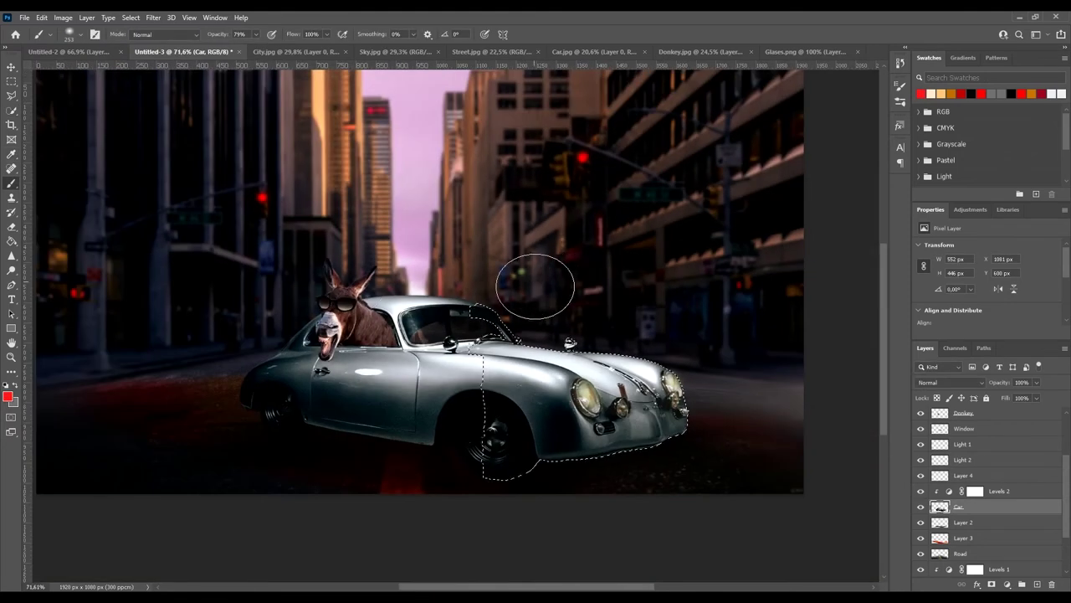
# Paint a red reflection under the car on a new clipped layer, blended Pin Light at 47%
pyautogui.hotkey('ctrl', 'shift', 'alt', 'n')
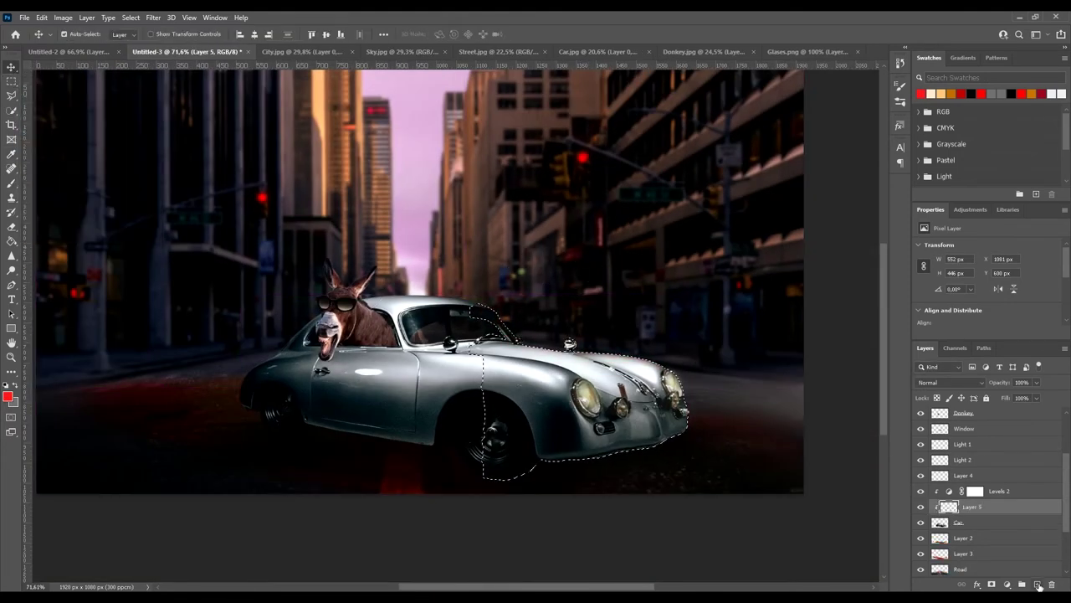
pyautogui.scroll(5, 577, 297)
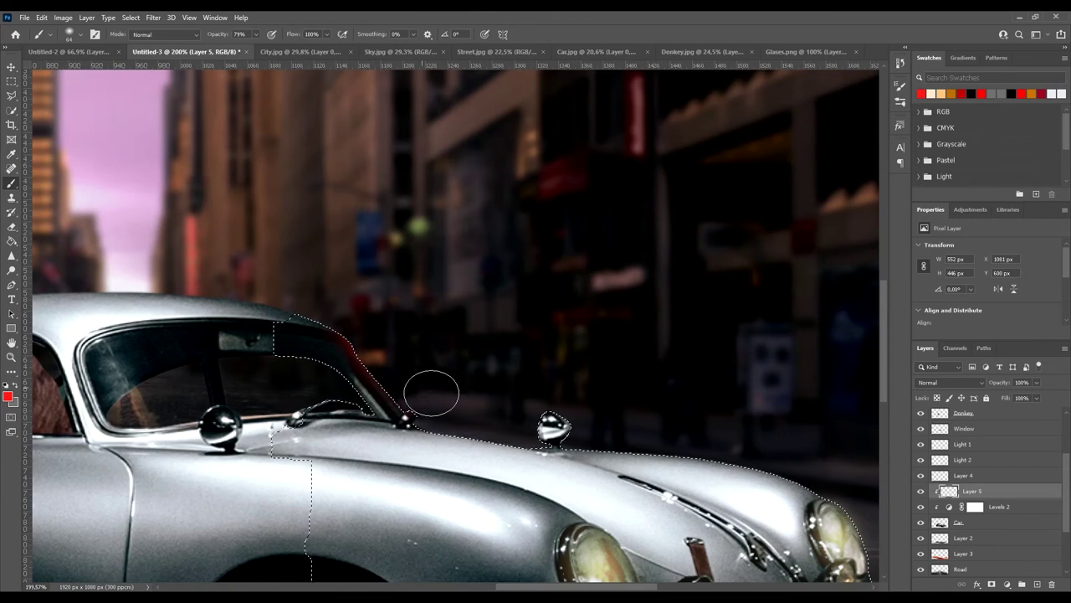
pyautogui.moveTo(431, 392)
pyautogui.mouseDown()
pyautogui.moveTo(528, 390)
pyautogui.moveTo(784, 450)
pyautogui.mouseUp()
pyautogui.scroll(-5, 784, 450)
pyautogui.press('m')
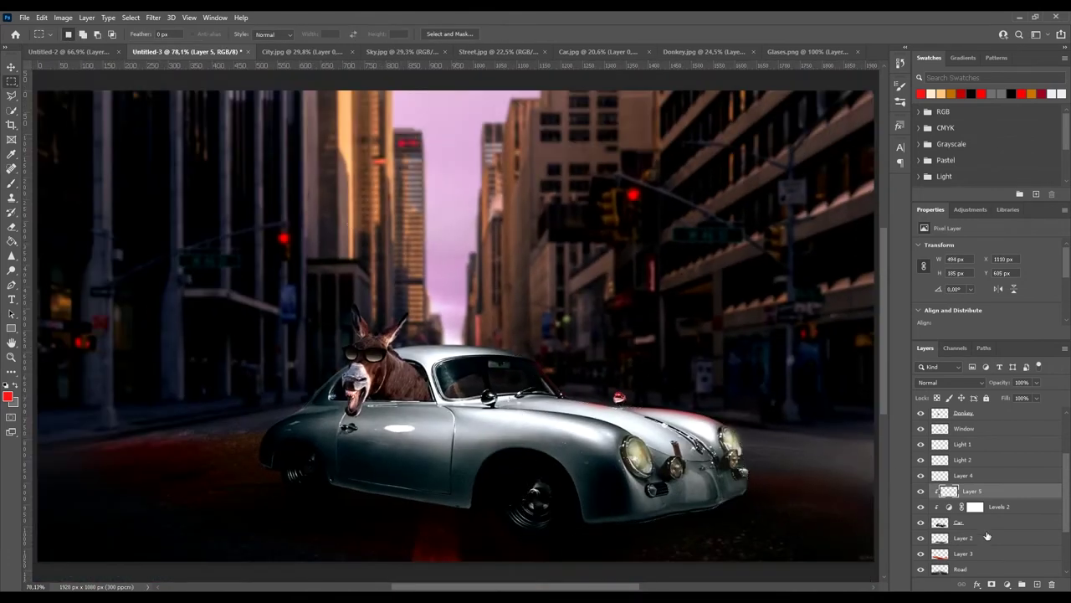
pyautogui.click(951, 383)
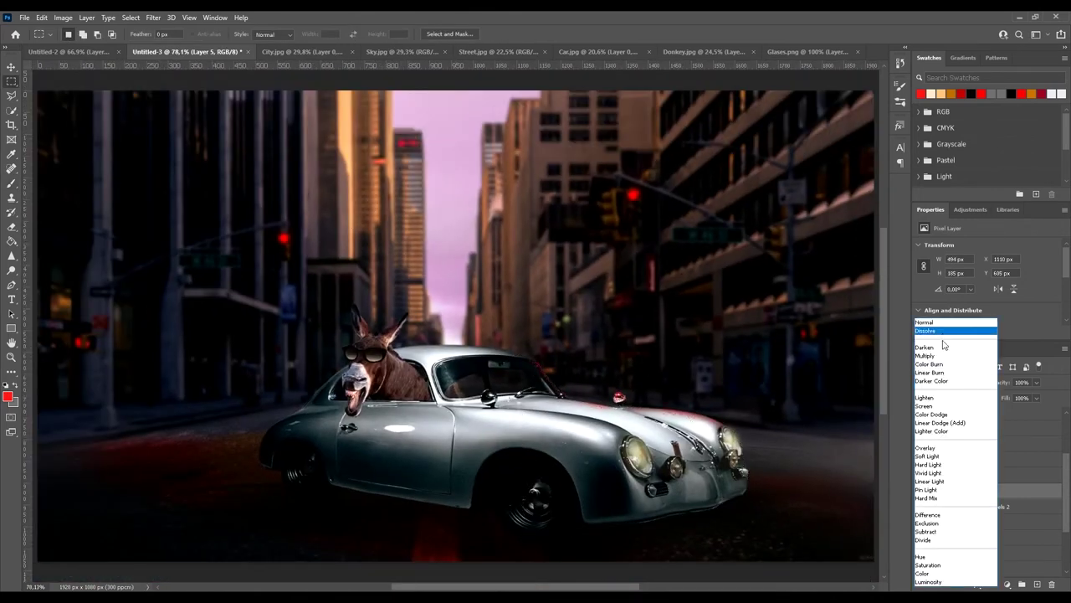
pyautogui.click(958, 495)
pyautogui.moveTo(1036, 382); pyautogui.dragTo(1009, 400)
pyautogui.scroll(2, 425, 355)
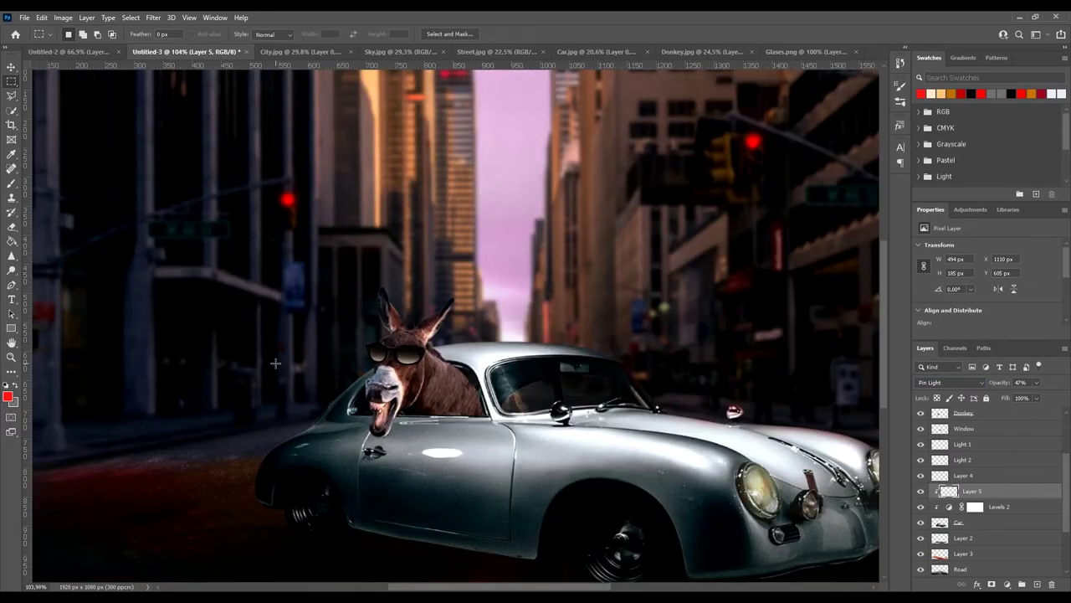
# Reload the car outline, brush more red into the reflection, then deselect and fit the view
pyautogui.press('w')
pyautogui.hotkey('alt', '[')
pyautogui.hotkey('alt', '[')
pyautogui.press('b')
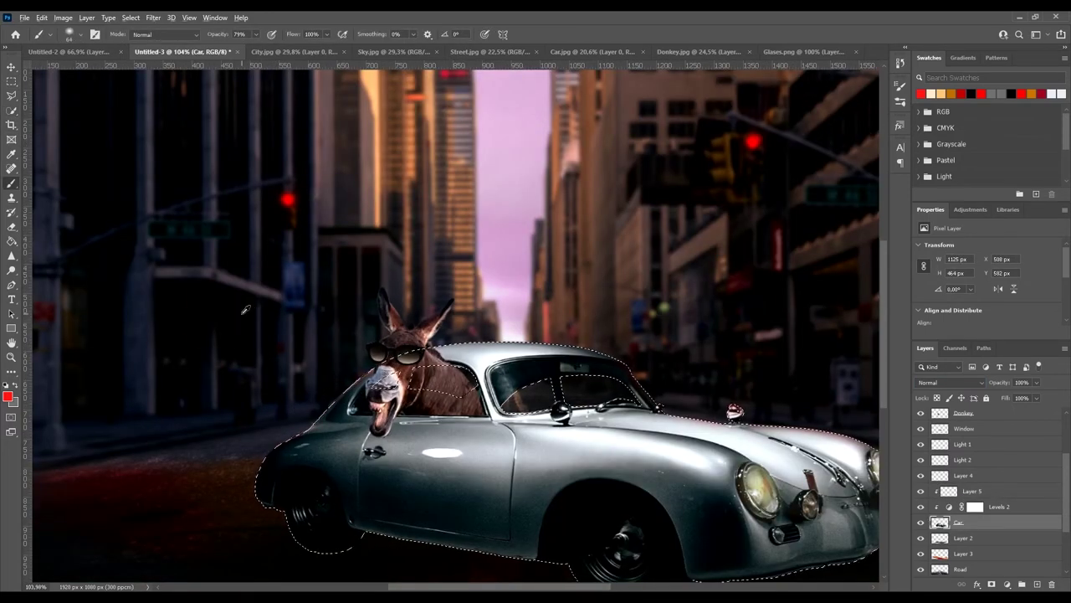
pyautogui.hotkey('ctrl', 'd')
pyautogui.press('m')
pyautogui.hotkey('ctrl', '0')
# Reselect the car outline on the red reflection layer, touch up the glow, and deselect
pyautogui.hotkey('ctrl', 'shift', 'd')
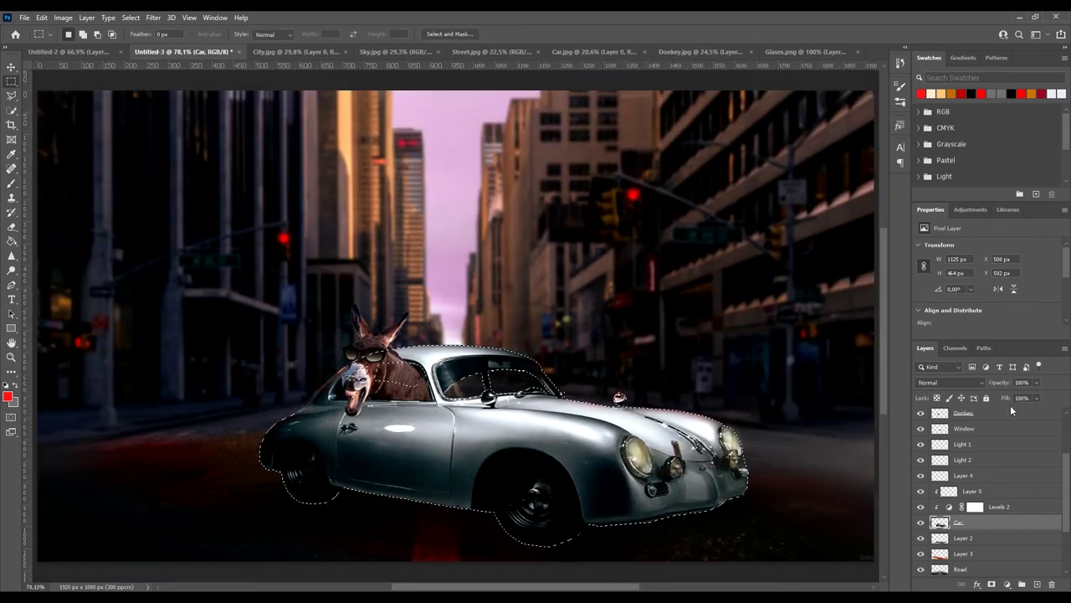
pyautogui.hotkey('alt', ']')
pyautogui.hotkey('alt', ']')
pyautogui.press('b')
pyautogui.scroll(3, 339, 323)
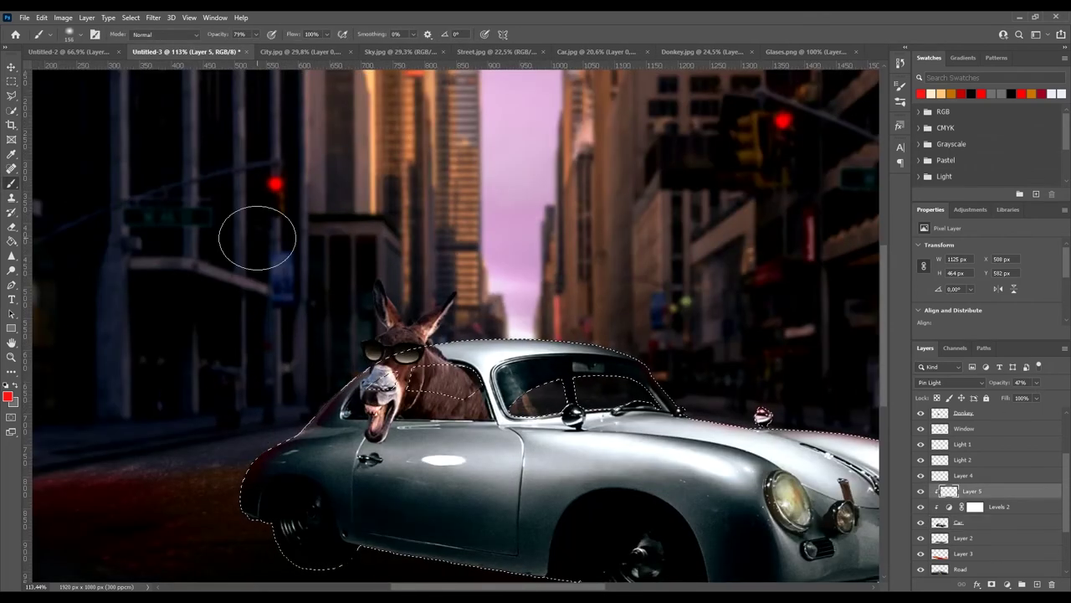
pyautogui.hotkey('ctrl', 'd')
pyautogui.press('m')
pyautogui.hotkey('ctrl', '0')
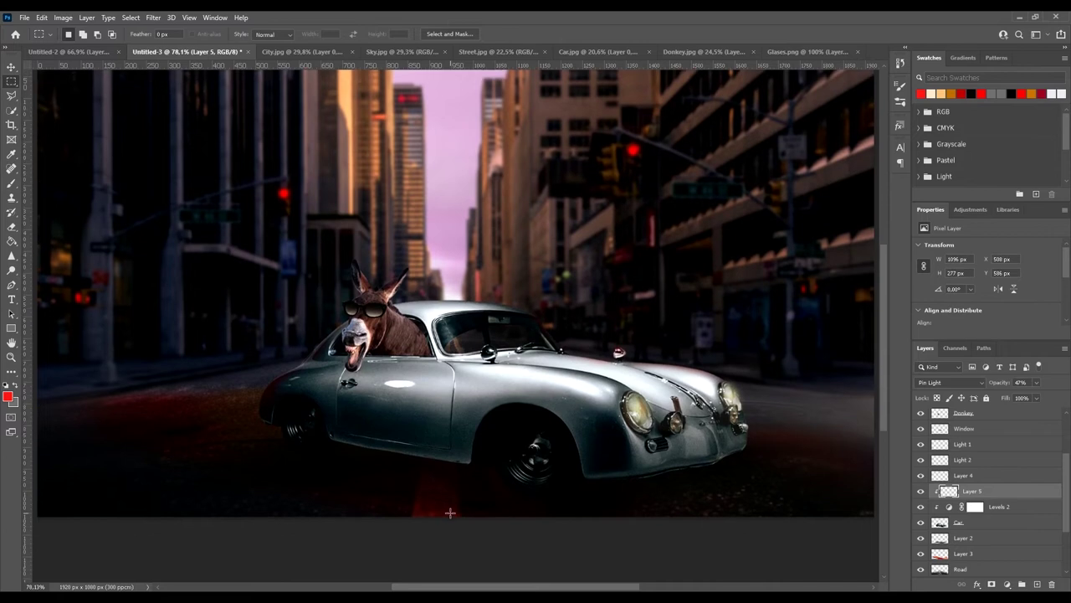
pyautogui.scroll(4, 335, 343)
pyautogui.press('p')
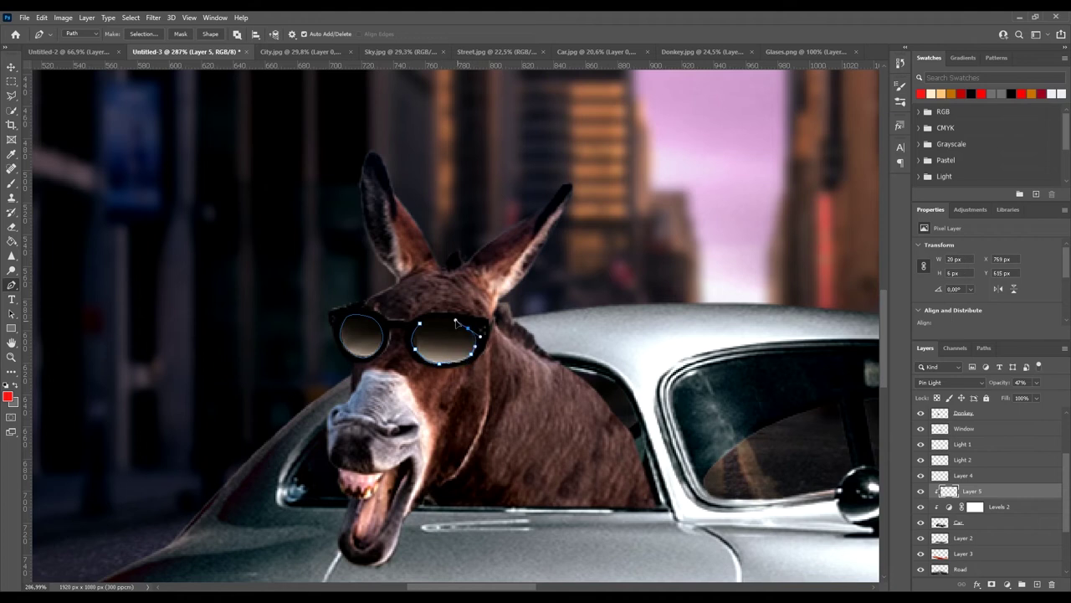
# Rename the sunglasses layer (Layer 1) to Glasses
pyautogui.scroll(5, 987, 485)
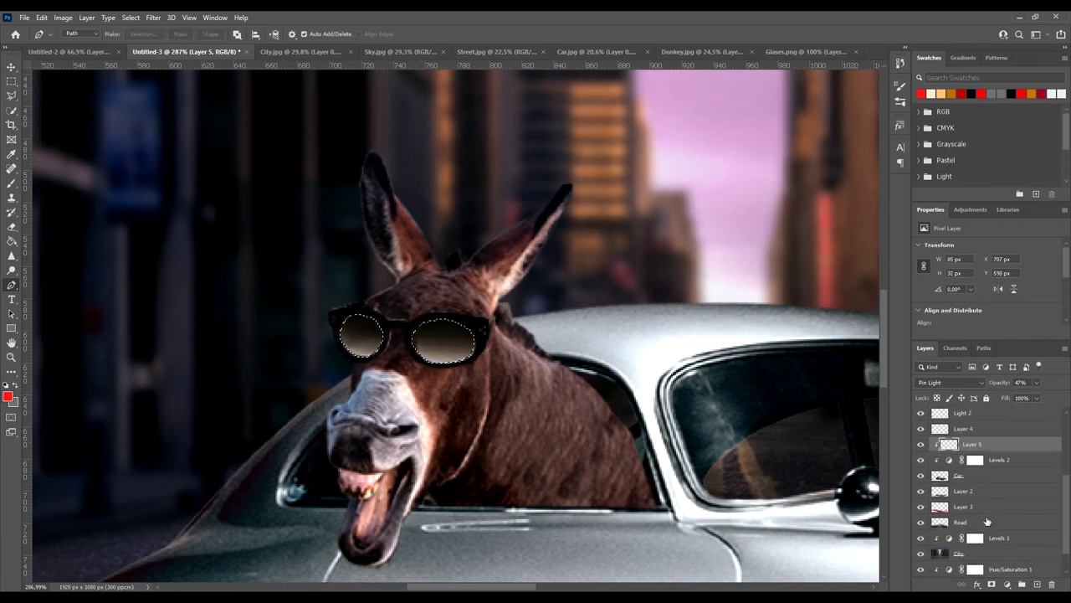
pyautogui.click(973, 463)
pyautogui.press('Return')
pyautogui.press('b')
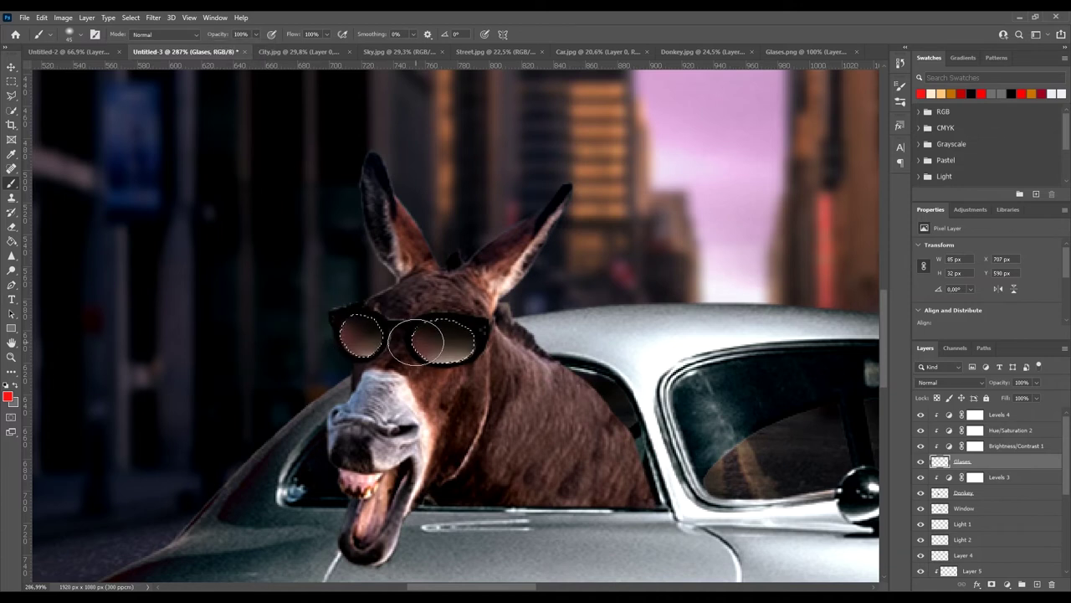
pyautogui.hotkey('ctrl', '0')
pyautogui.press('m')
pyautogui.scroll(5, 694, 468)
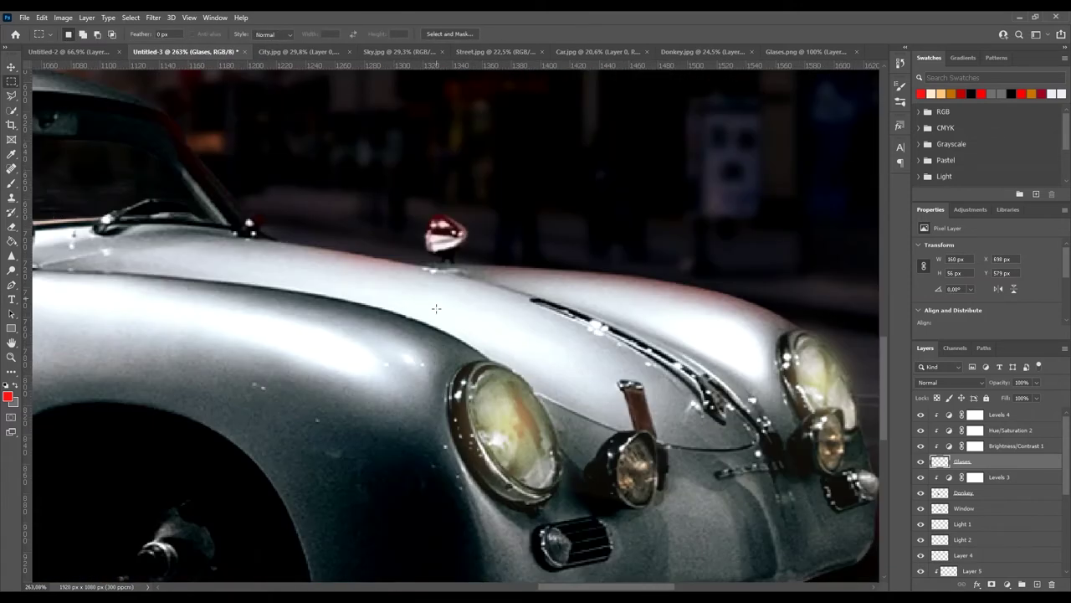
# Clone Stamp out the blemish on the car's front fender at 61% opacity
pyautogui.keyDown('ctrl'); pyautogui.click(598, 427); pyautogui.keyUp('ctrl')
pyautogui.press('p')
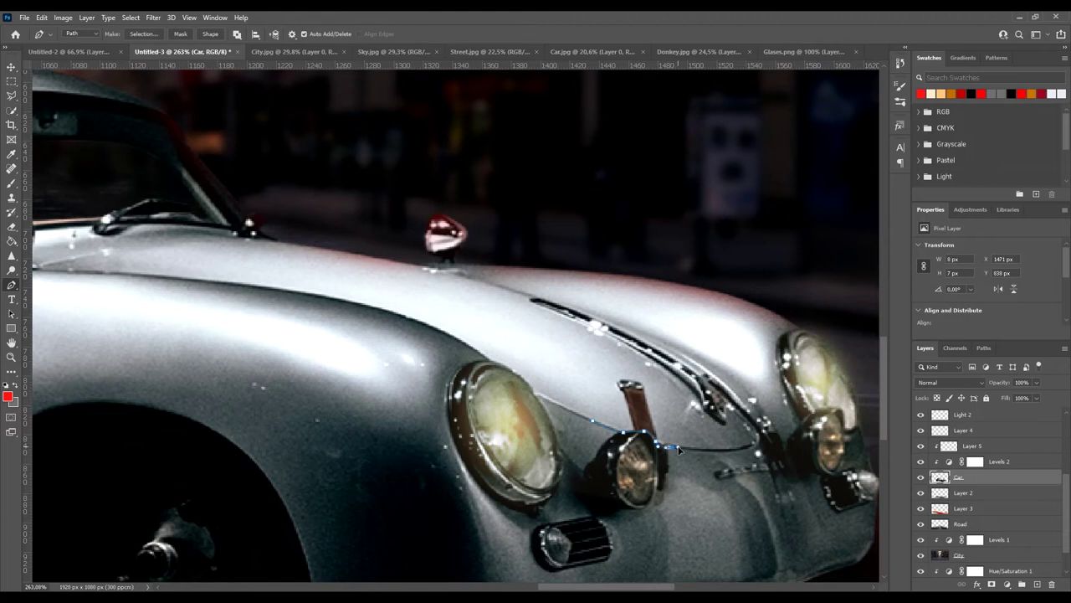
pyautogui.click(11, 197)
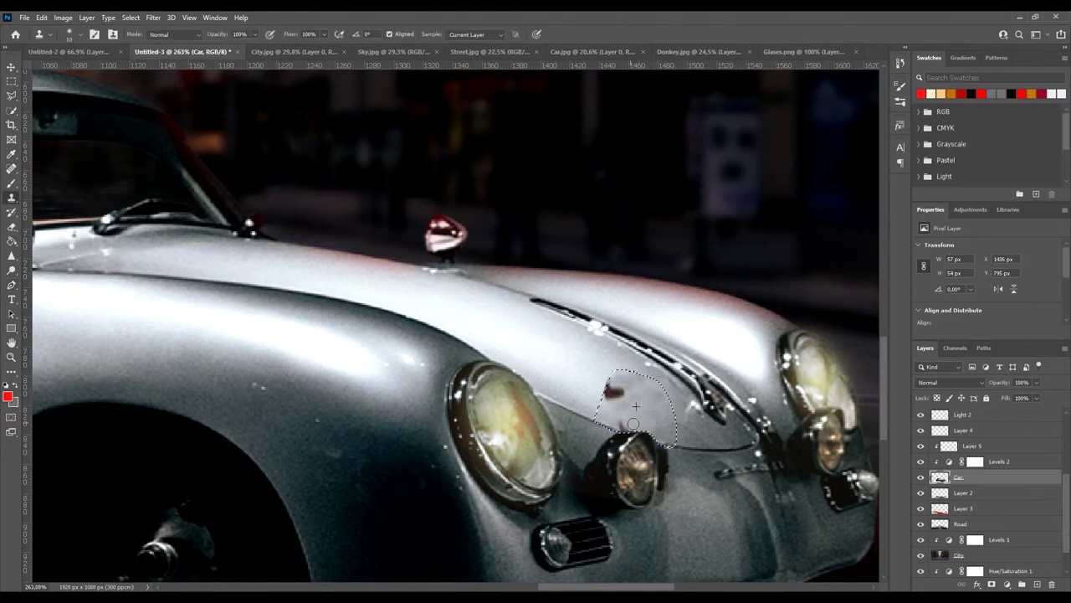
pyautogui.hotkey('ctrl', 'd')
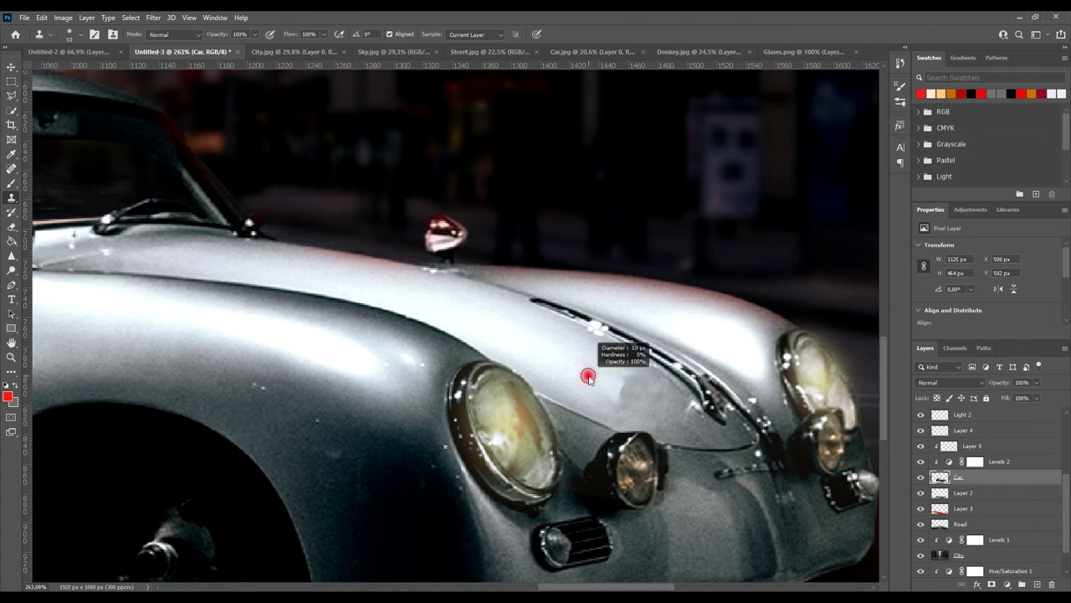
pyautogui.press('6')
pyautogui.press('1')
pyautogui.hotkey('ctrl', '0')
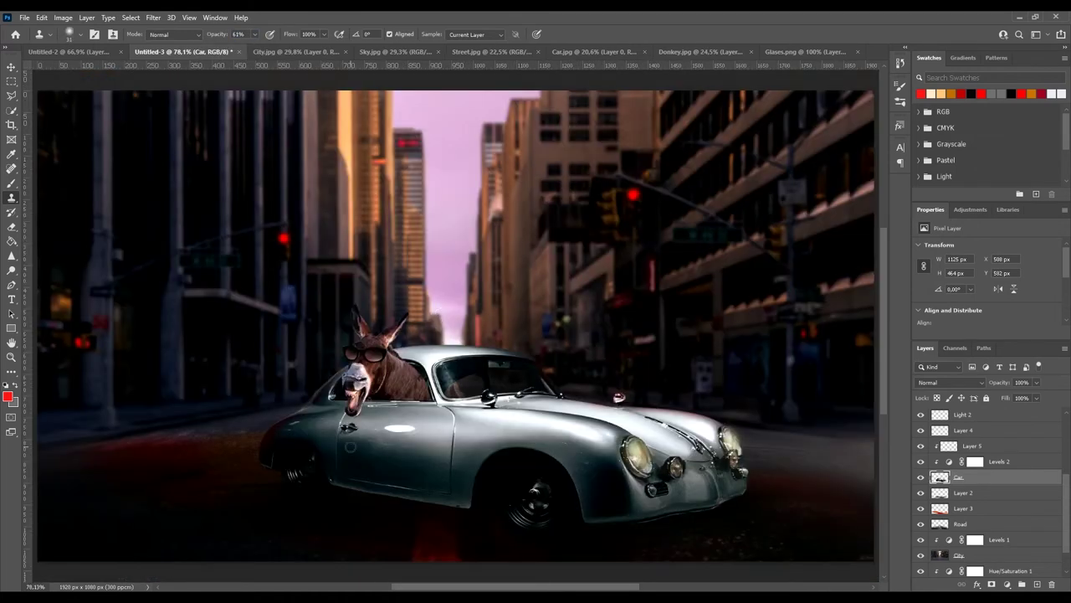
pyautogui.scroll(5, 418, 418)
pyautogui.press('p')
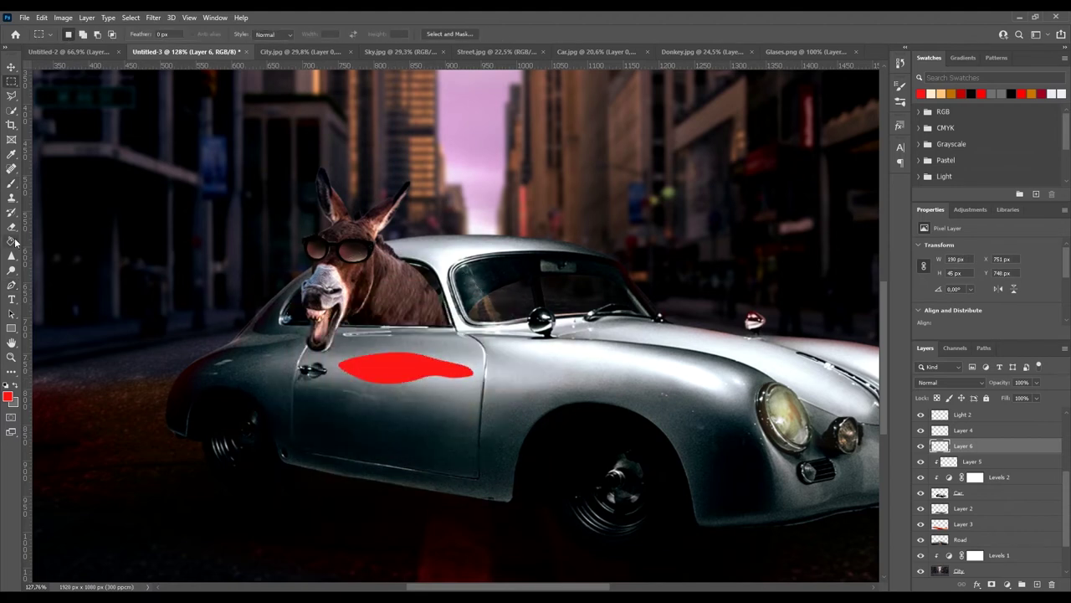
# Soften the red door glow on Layer 6 with the eraser, blend it in Color mode, and clip it
pyautogui.press('e')
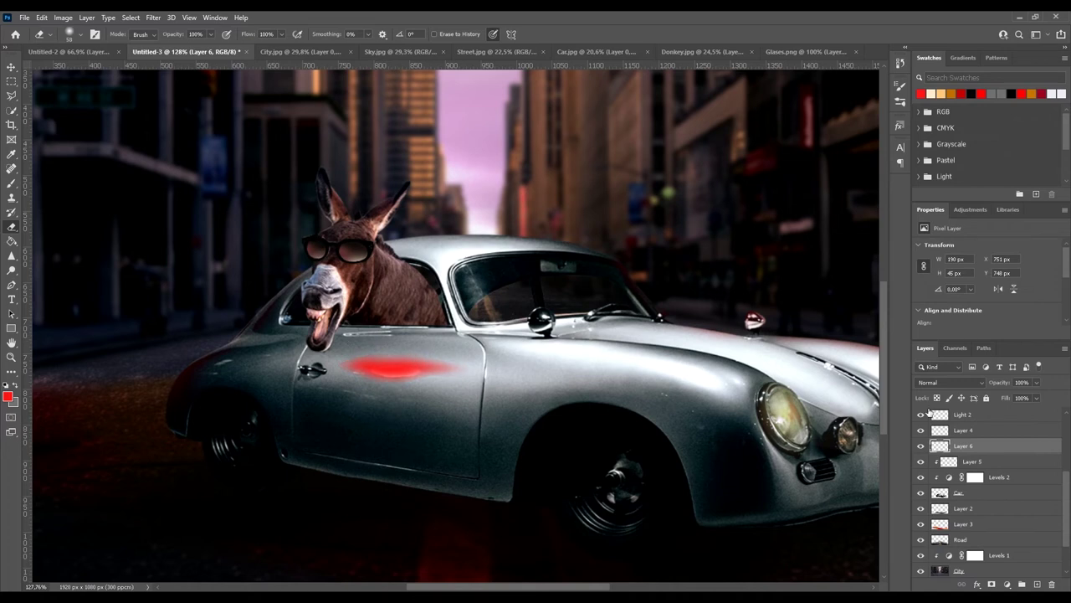
pyautogui.click(950, 382)
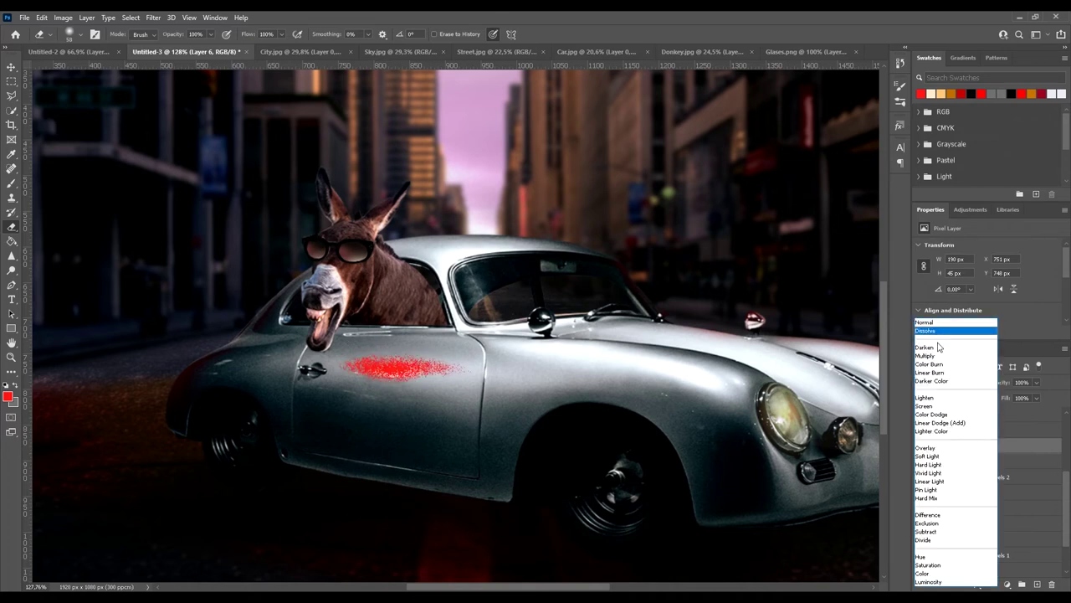
pyautogui.click(961, 577)
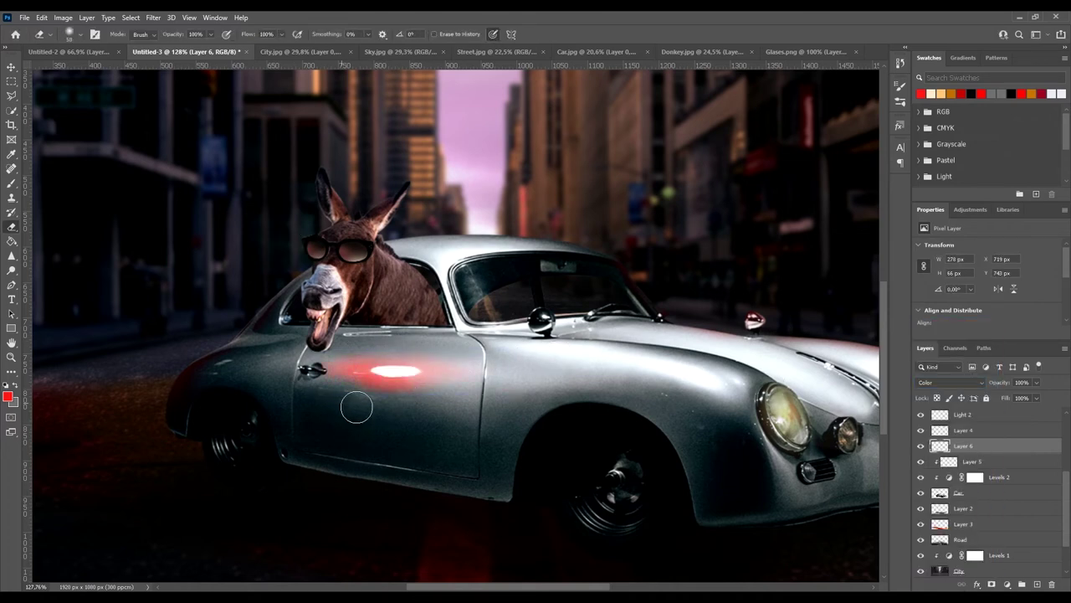
pyautogui.press('b')
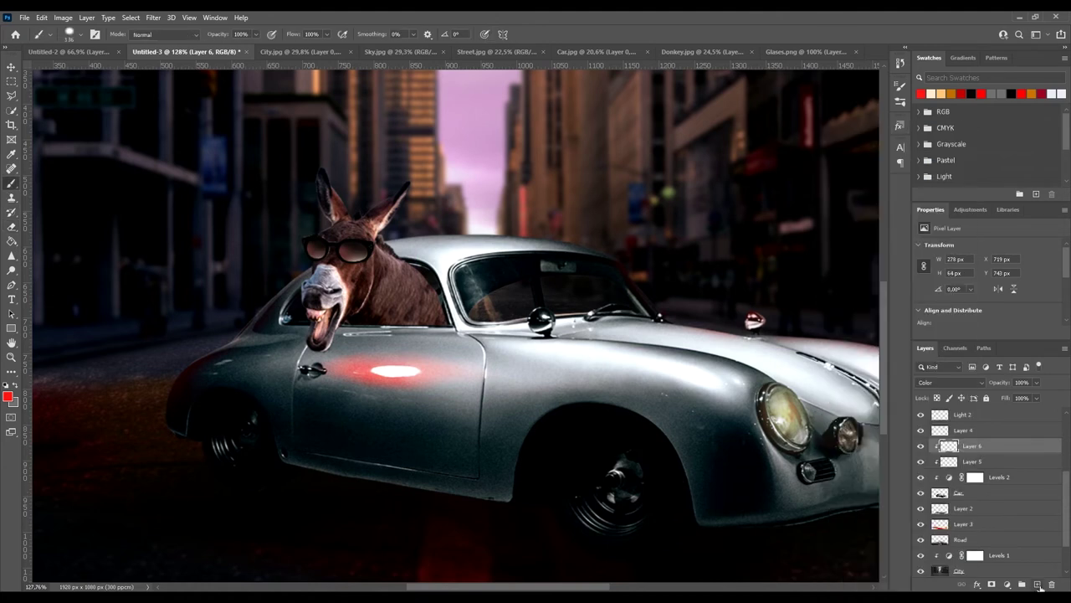
pyautogui.hotkey('ctrl', 'shift', 'alt', 'n')
pyautogui.scroll(-2, 586, 390)
# Add Layer 7 for more glow, blended in Linear Burn and clipped to the layer below
pyautogui.click(603, 406)
pyautogui.keyDown('alt'); pyautogui.click(967, 453); pyautogui.keyUp('alt')
pyautogui.click(950, 382)
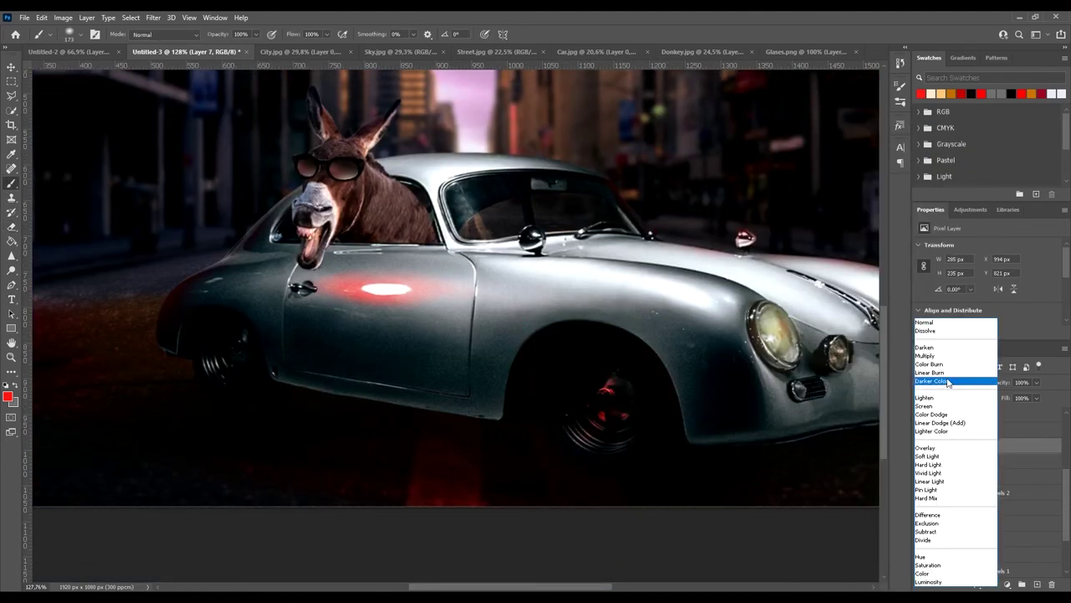
pyautogui.click(945, 376)
pyautogui.hotkey('ctrl', '0')
pyautogui.scroll(5, 334, 442)
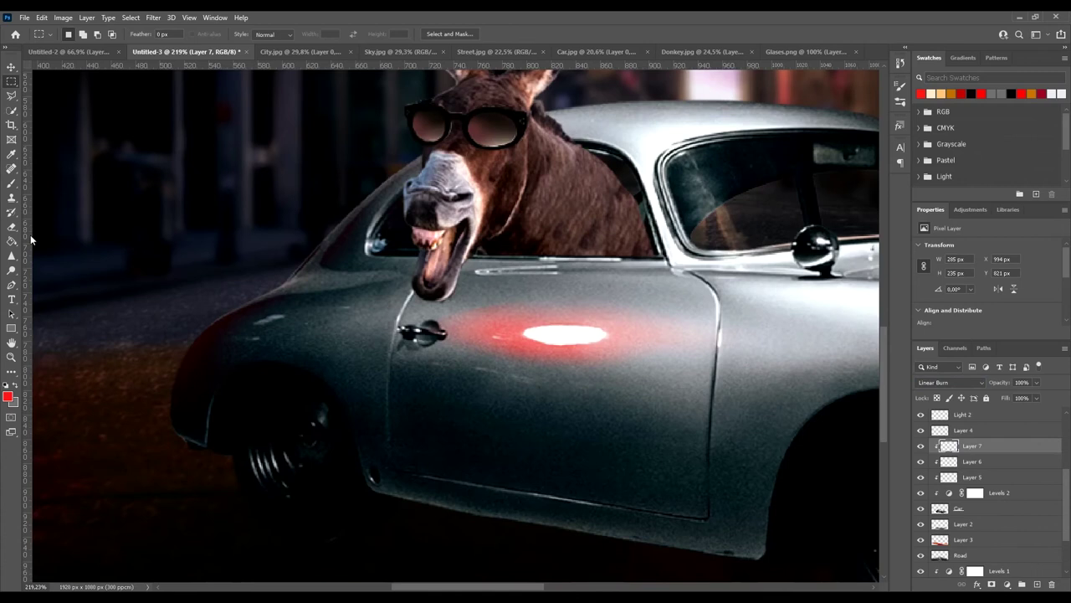
pyautogui.scroll(-4, 143, 478)
# Add a clipped Layer 8 for the car's shadow with black paint and a soft brush
pyautogui.hotkey('ctrl', 'shift', 'alt', 'n')
pyautogui.click(7, 397)
pyautogui.press('Return')
pyautogui.click(70, 35)
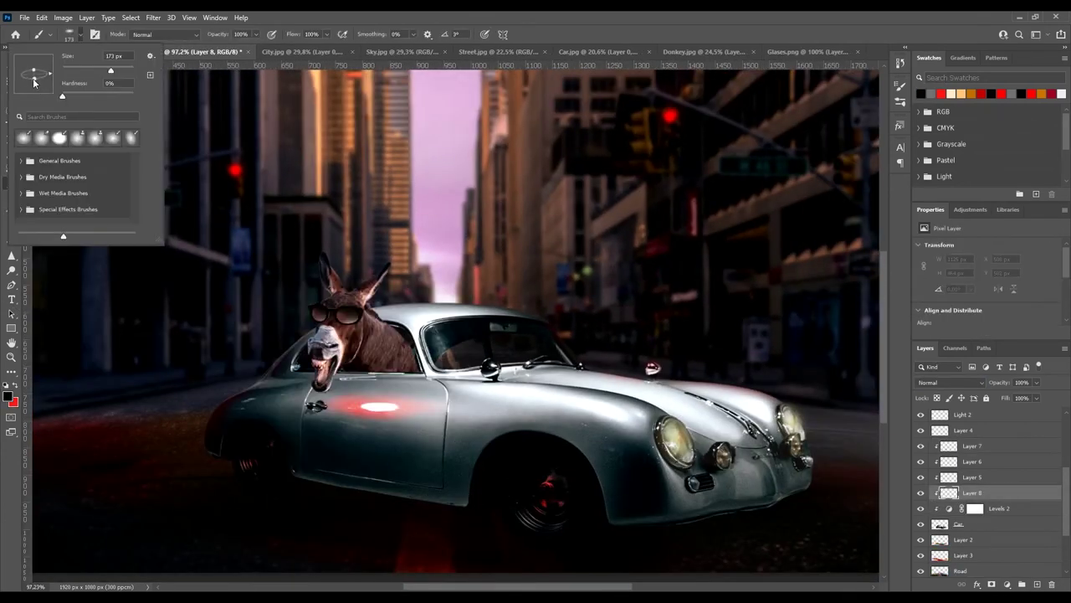
# Brush a black shadow under the car on Layer 8, blended Pin Light with reduced Fill
pyautogui.moveTo(512, 503); pyautogui.dragTo(282, 501)
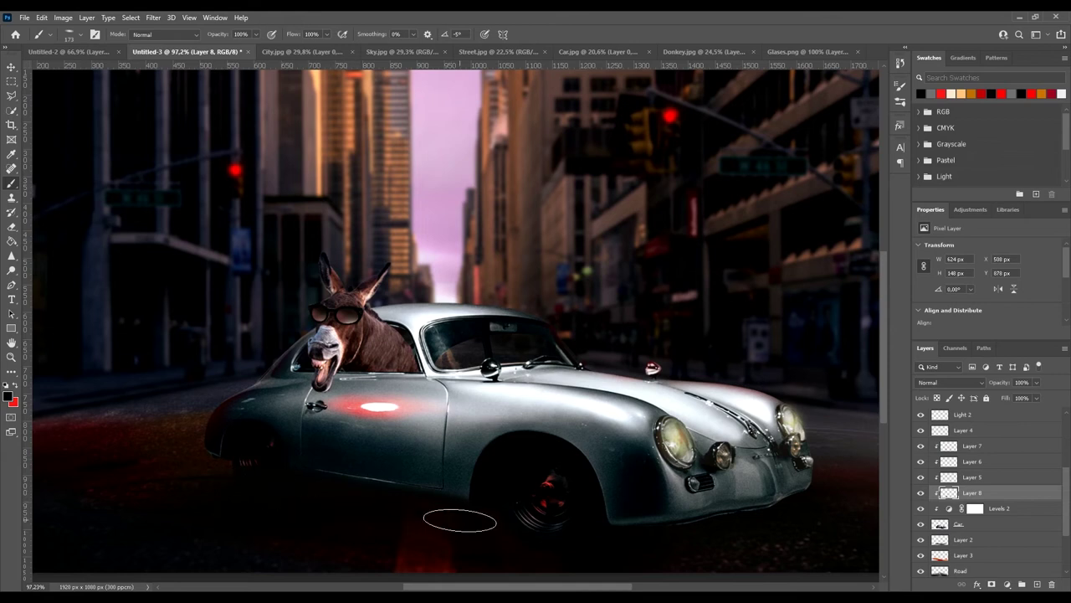
pyautogui.moveTo(550, 545); pyautogui.dragTo(827, 519)
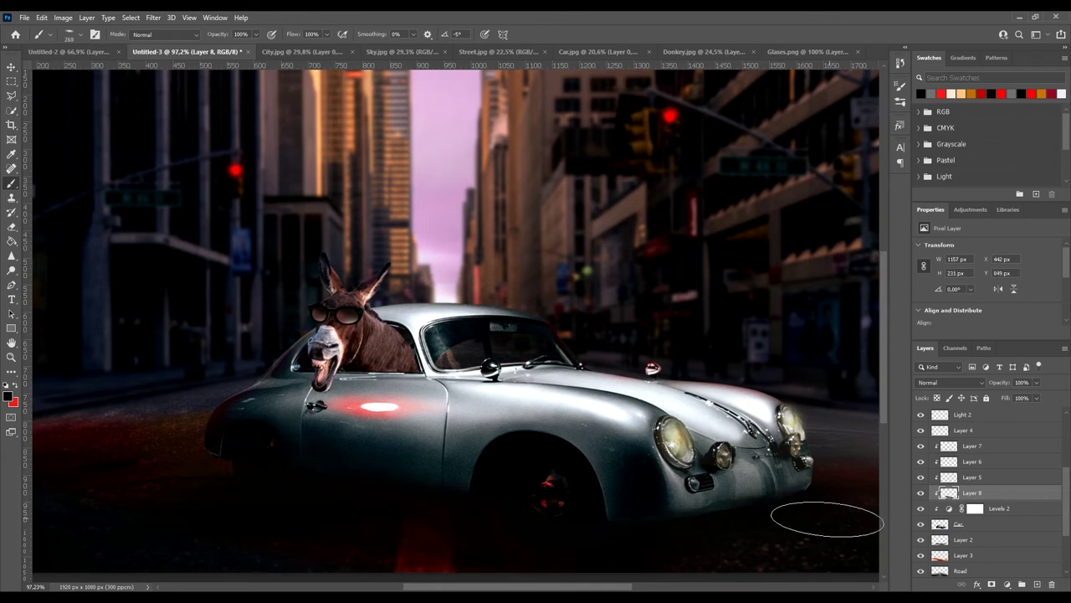
pyautogui.click(950, 382)
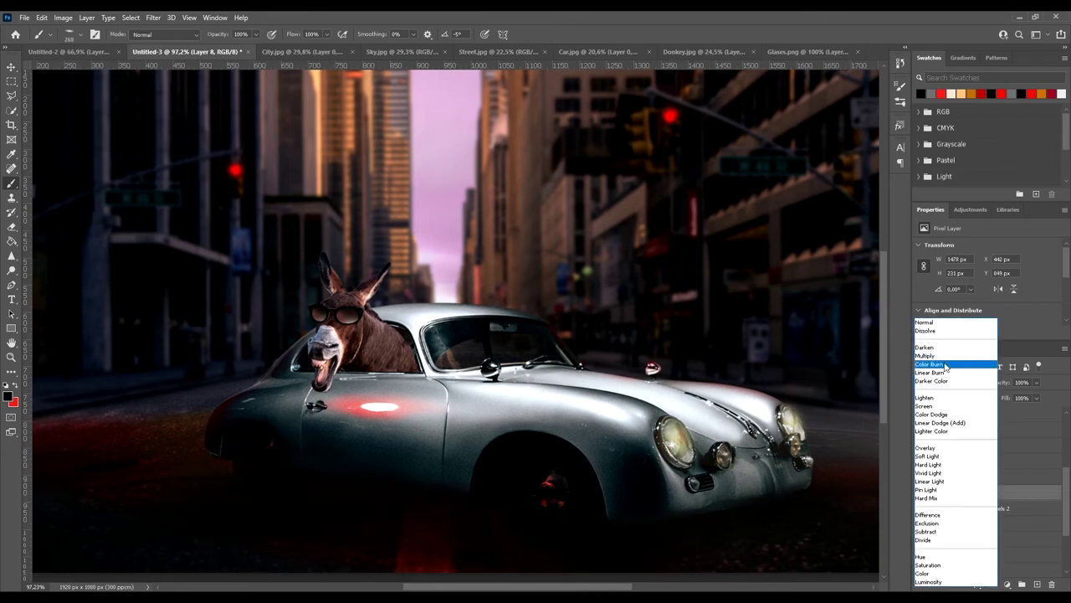
pyautogui.click(944, 490)
pyautogui.click(1036, 398)
pyautogui.moveTo(1040, 410); pyautogui.dragTo(1013, 410)
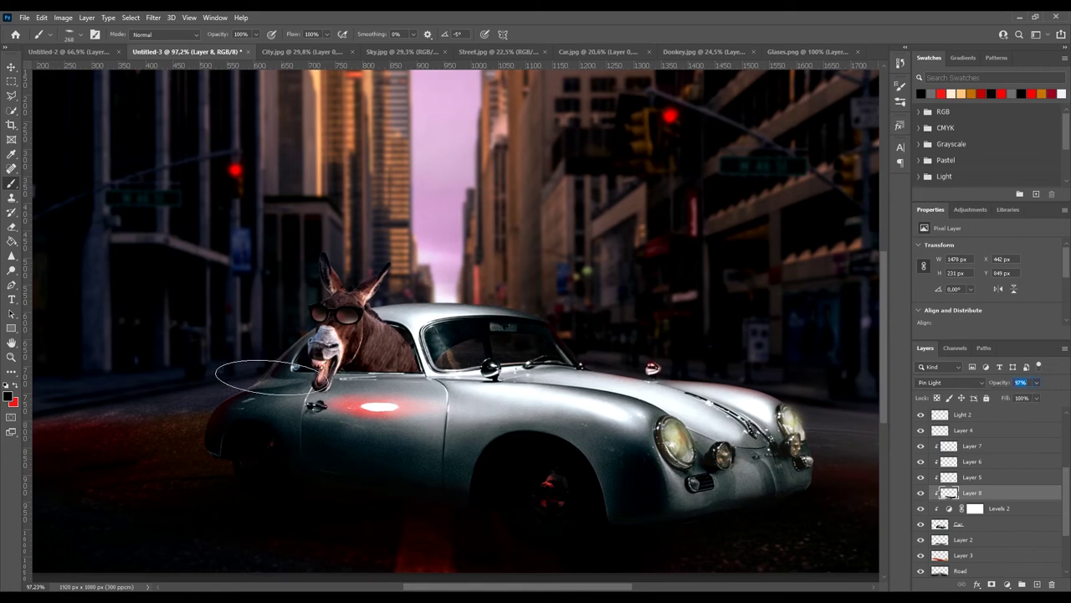
pyautogui.scroll(-5, 988, 502)
pyautogui.click(1000, 521)
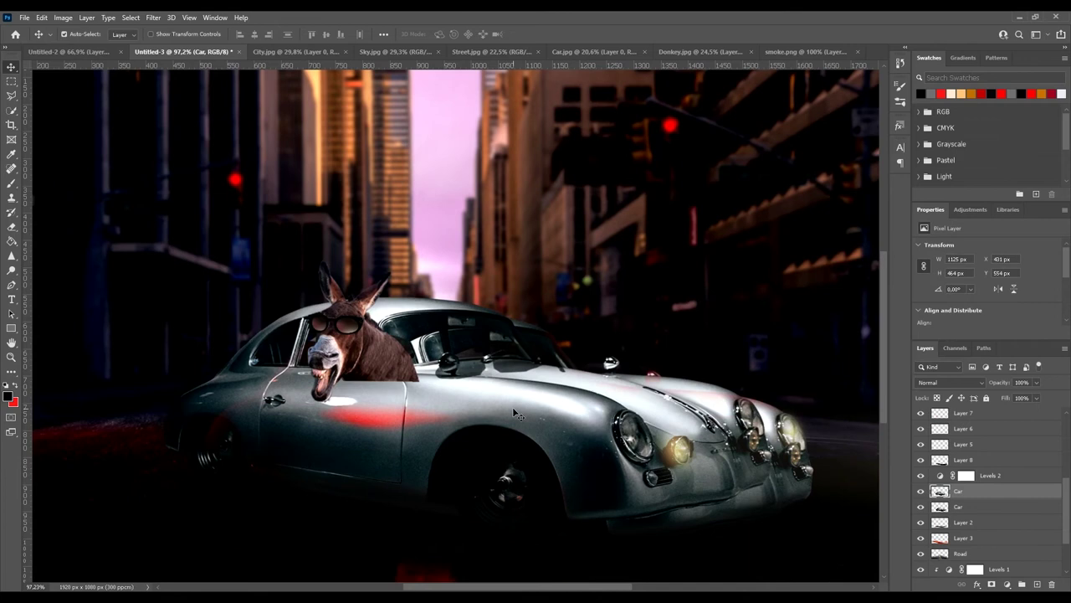
# Flip the car copy upside down and warp it onto the road beneath the car
pyautogui.hotkey('ctrl', 't')
pyautogui.moveTo(487, 526)
pyautogui.mouseDown()
pyautogui.moveTo(487, 471)
pyautogui.moveTo(483, 578)
pyautogui.mouseUp()
pyautogui.rightClick(375, 446)
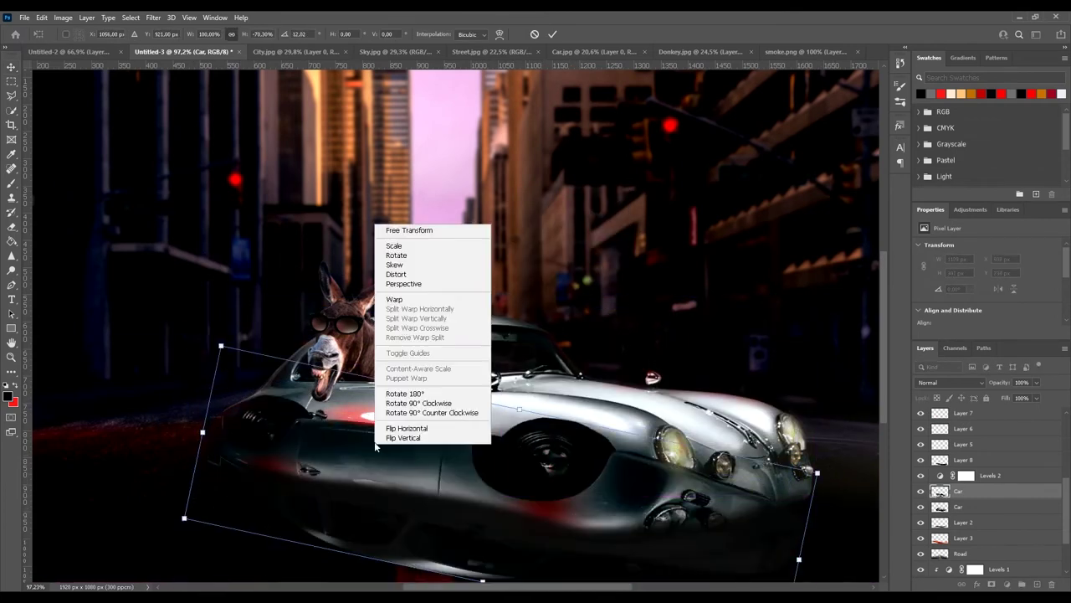
pyautogui.click(394, 299)
pyautogui.moveTo(419, 519)
pyautogui.mouseDown()
pyautogui.moveTo(461, 496)
pyautogui.moveTo(473, 561)
pyautogui.mouseUp()
pyautogui.hotkey('ctrl', '0')
pyautogui.press('Return')
pyautogui.press('e')
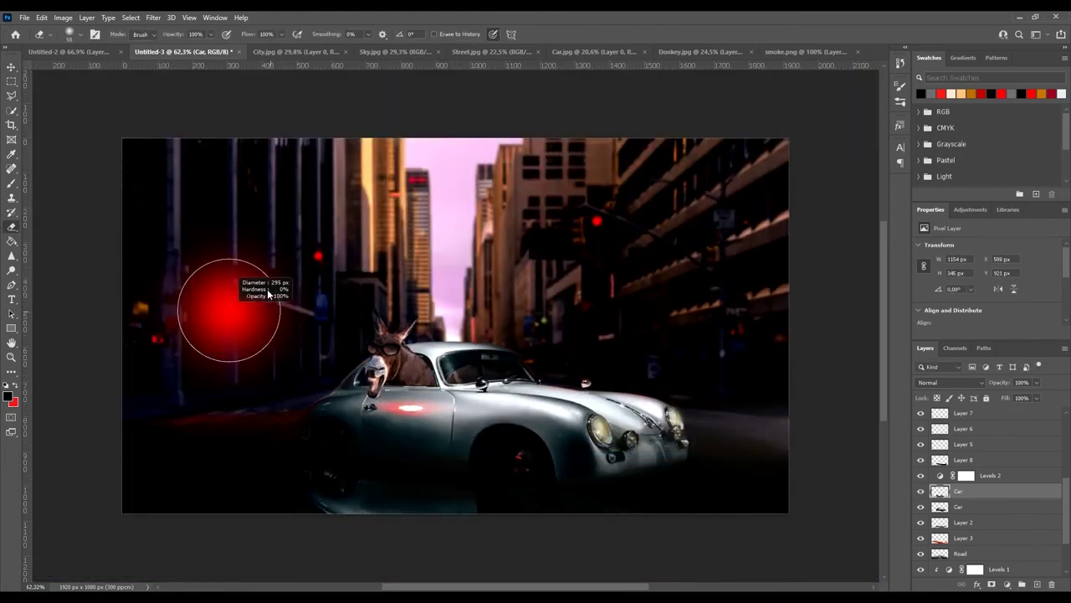
# Fade the reflection to 34% opacity and darken it with a clipped Levels adjustment (27/1.10/255)
pyautogui.moveTo(990, 474); pyautogui.dragTo(994, 485)
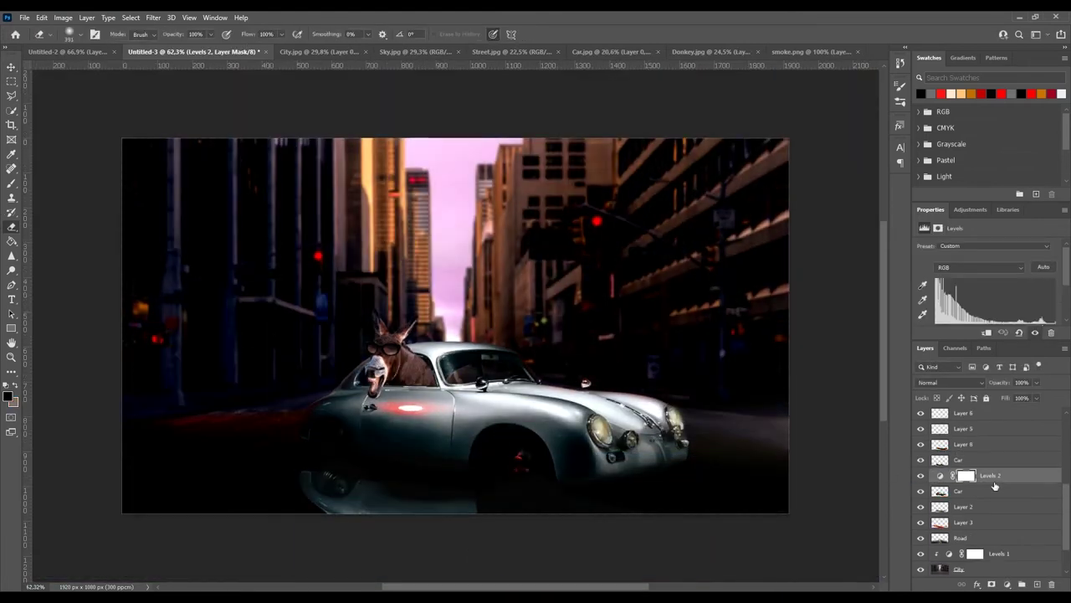
pyautogui.hotkey('ctrl', 'alt', 'g')
pyautogui.hotkey('alt', ']')
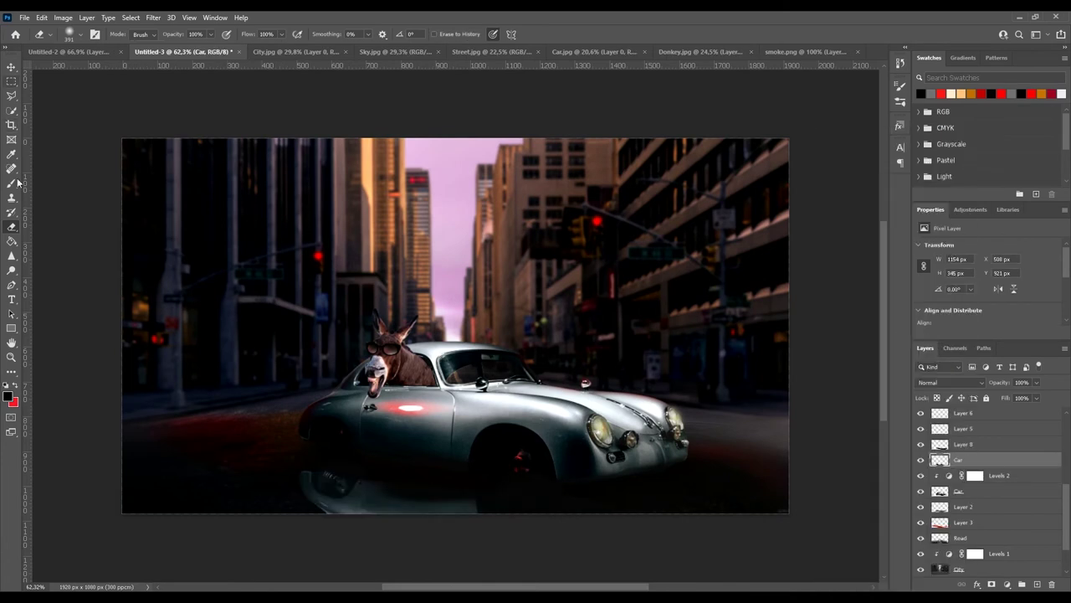
pyautogui.moveTo(1022, 396)
pyautogui.mouseDown()
pyautogui.moveTo(1002, 396)
pyautogui.moveTo(1036, 383)
pyautogui.mouseUp()
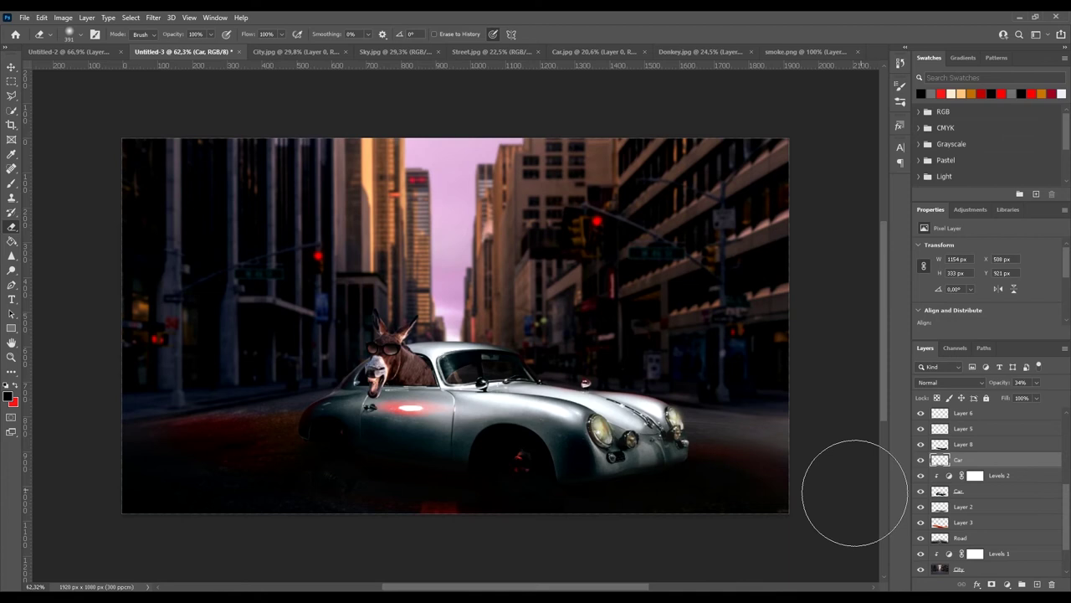
pyautogui.moveTo(937, 292); pyautogui.dragTo(949, 292)
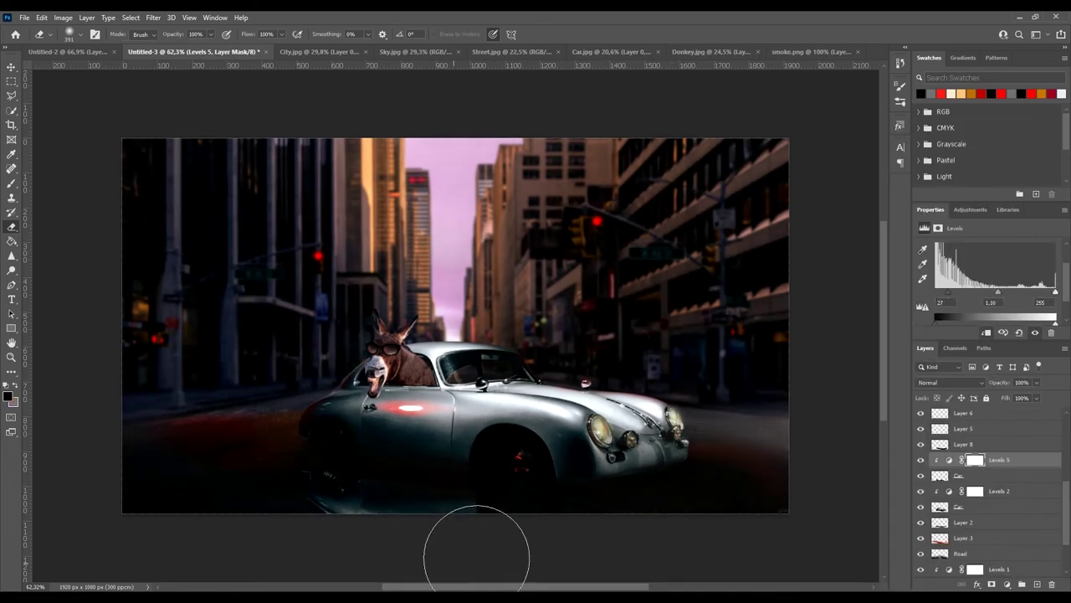
pyautogui.hotkey('alt', '[')
pyautogui.hotkey('shift', '5')
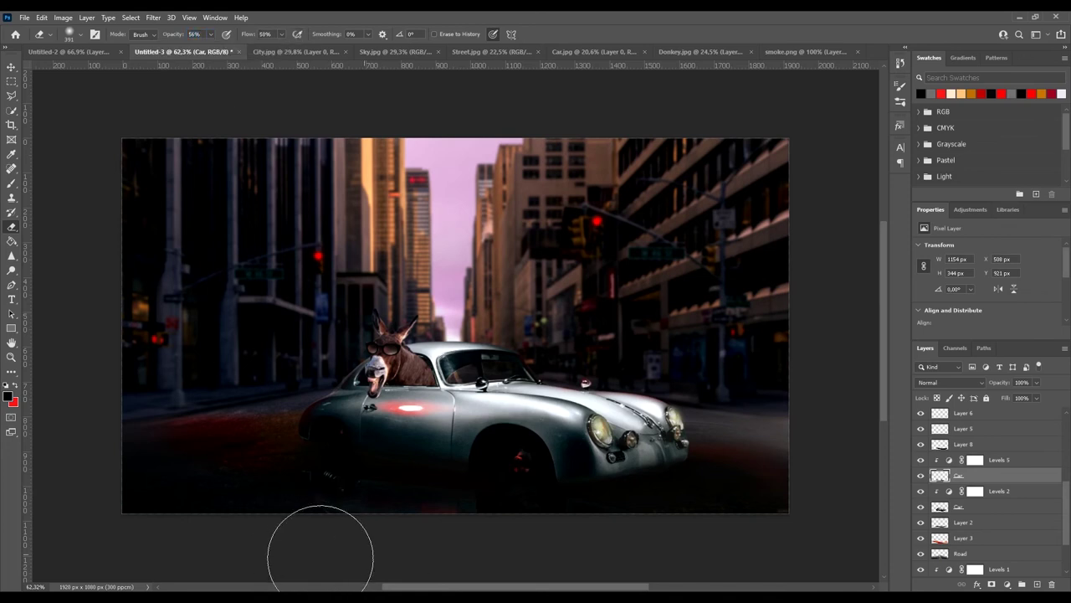
pyautogui.click(11, 67)
pyautogui.scroll(5, 988, 494)
pyautogui.click(975, 464)
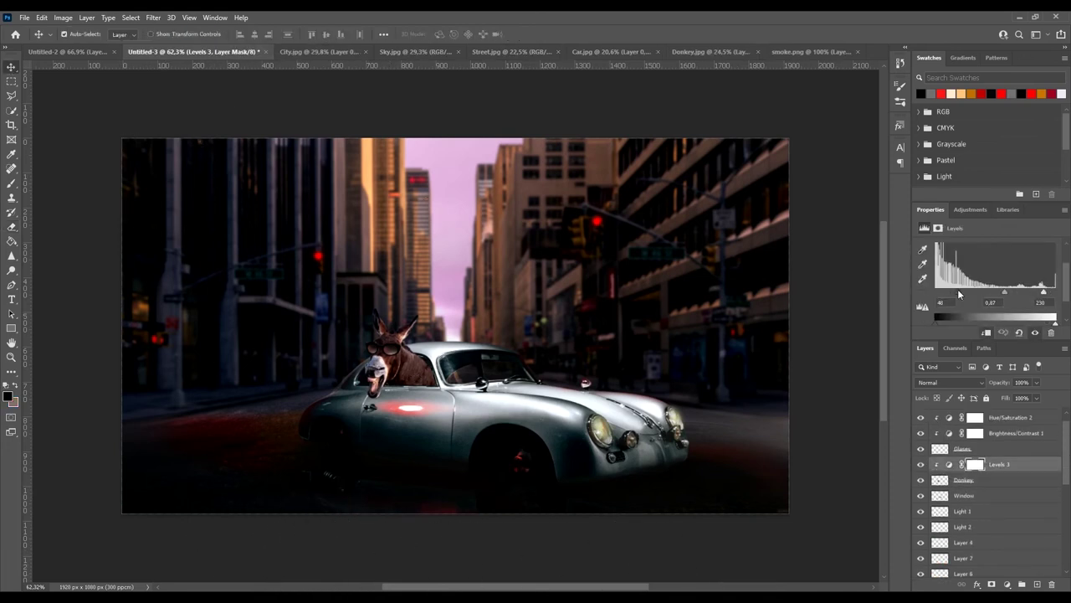
# Add a Hue/Saturation adjustment clipped to the donkey
pyautogui.moveTo(1054, 292); pyautogui.dragTo(1038, 293)
pyautogui.click(970, 209)
pyautogui.click(938, 259)
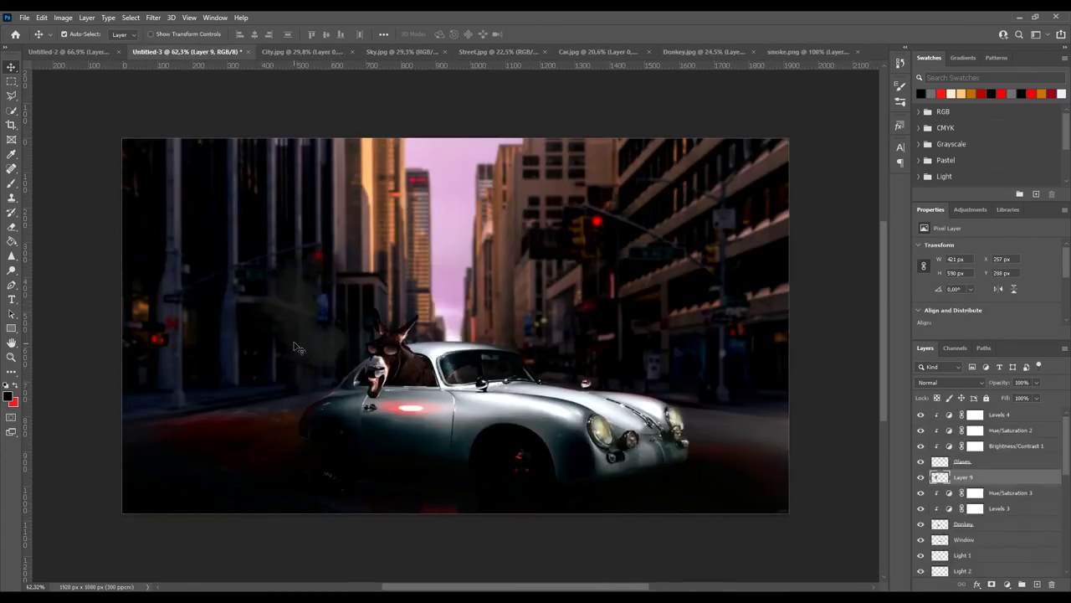
# Move the smoke layer below the Car layer and enlarge it over the left buildings
pyautogui.moveTo(981, 445); pyautogui.dragTo(981, 574)
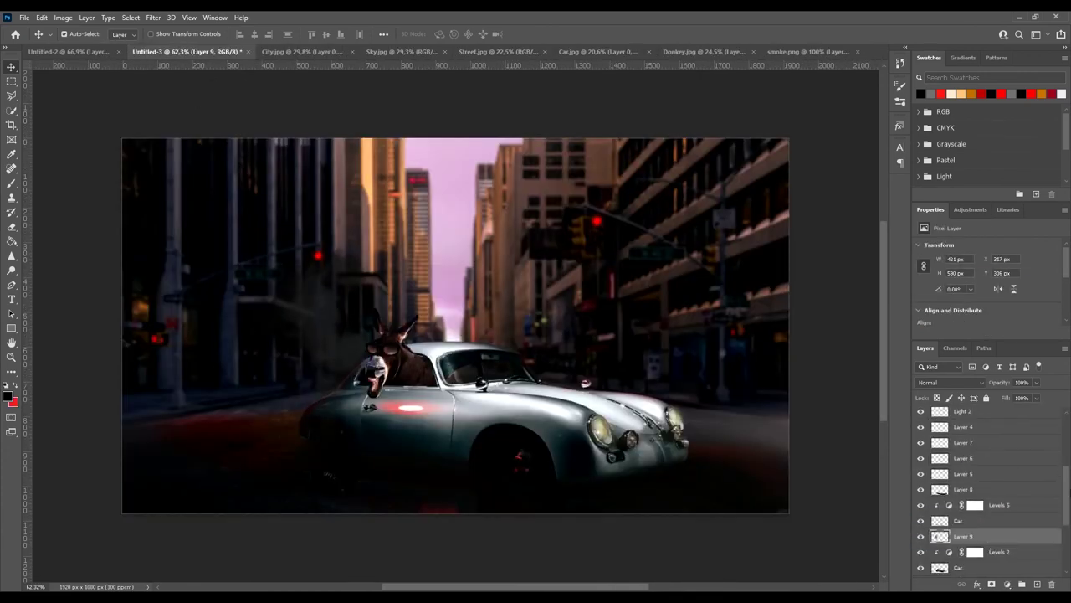
pyautogui.scroll(-3, 980, 502)
pyautogui.hotkey('ctrl', 't')
pyautogui.moveTo(371, 351); pyautogui.dragTo(418, 323)
pyautogui.moveTo(335, 232); pyautogui.dragTo(347, 209)
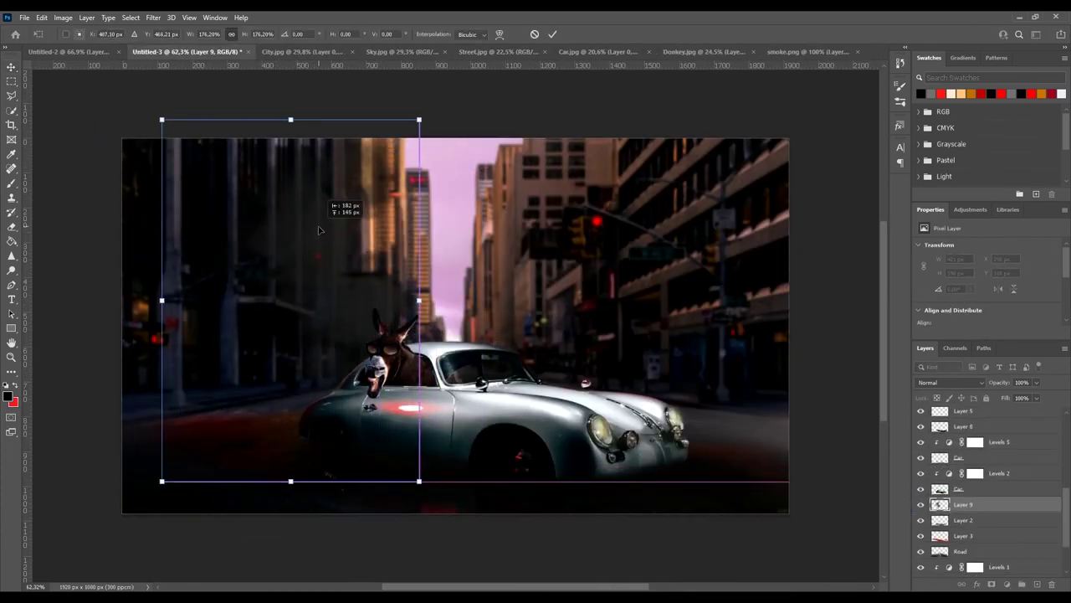
pyautogui.press('Return')
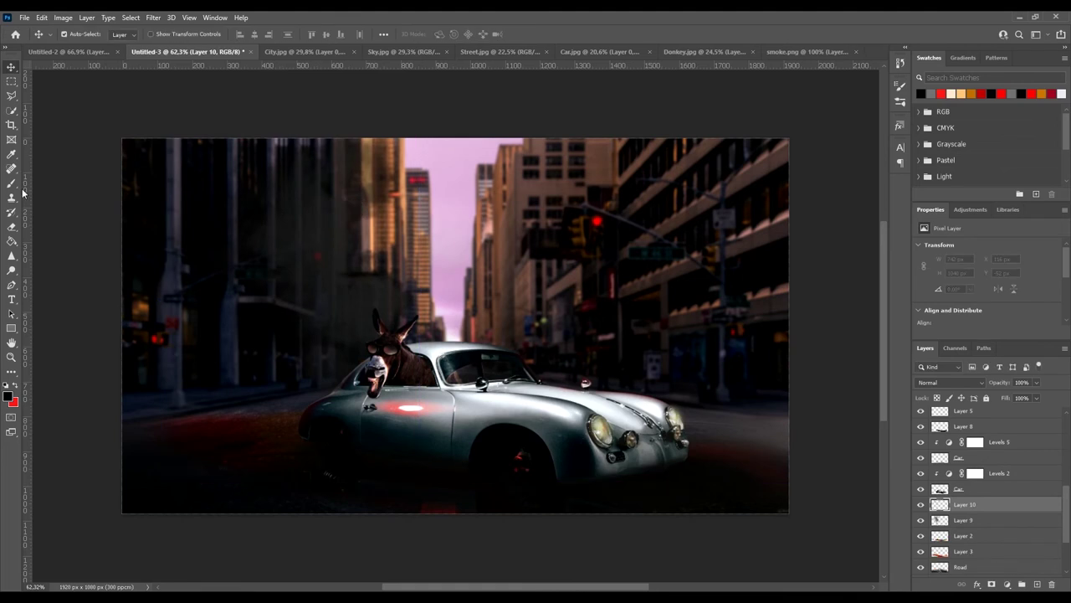
# Paint a soft red glow over the upper-left buildings, blended as Lighter Color
pyautogui.press('b')
pyautogui.press('x')
pyautogui.rightClick(34, 82)
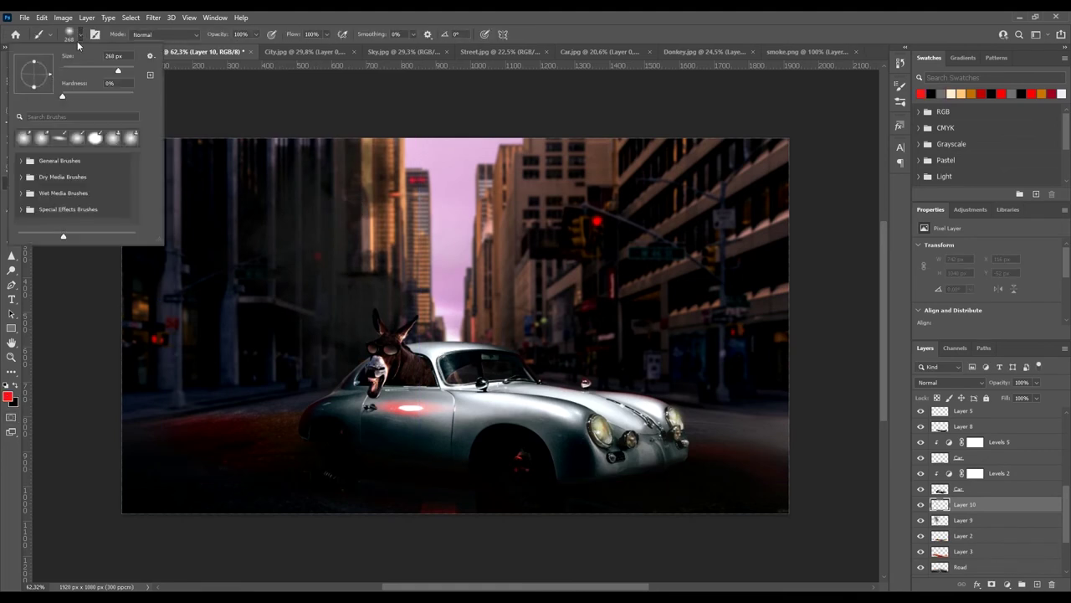
pyautogui.moveTo(323, 227)
pyautogui.mouseDown()
pyautogui.moveTo(310, 179)
pyautogui.moveTo(251, 318)
pyautogui.mouseUp()
pyautogui.moveTo(1001, 383); pyautogui.dragTo(971, 383)
pyautogui.click(950, 383)
pyautogui.click(954, 435)
# Try an orange paint colour, then keep the glow at Lighter Color with 52% opacity
pyautogui.click(8, 395)
pyautogui.click(315, 325)
pyautogui.click(430, 311)
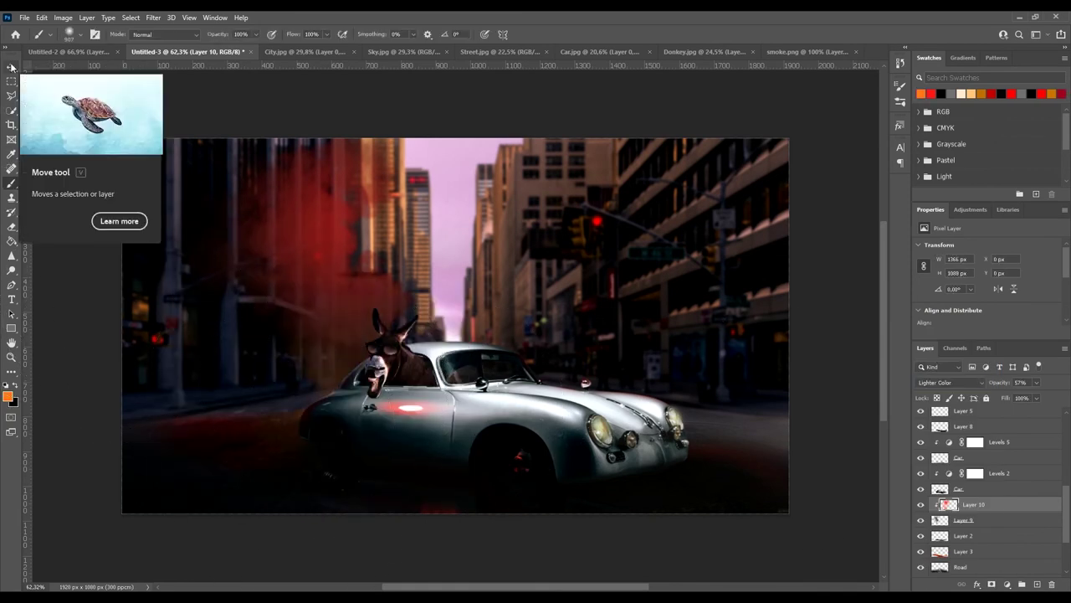
pyautogui.click(950, 383)
pyautogui.click(948, 433)
pyautogui.moveTo(1036, 382); pyautogui.dragTo(1032, 398)
# Select the City layer and bring up the Filter menu for Camera Raw
pyautogui.press('m')
pyautogui.scroll(-1, 408, 309)
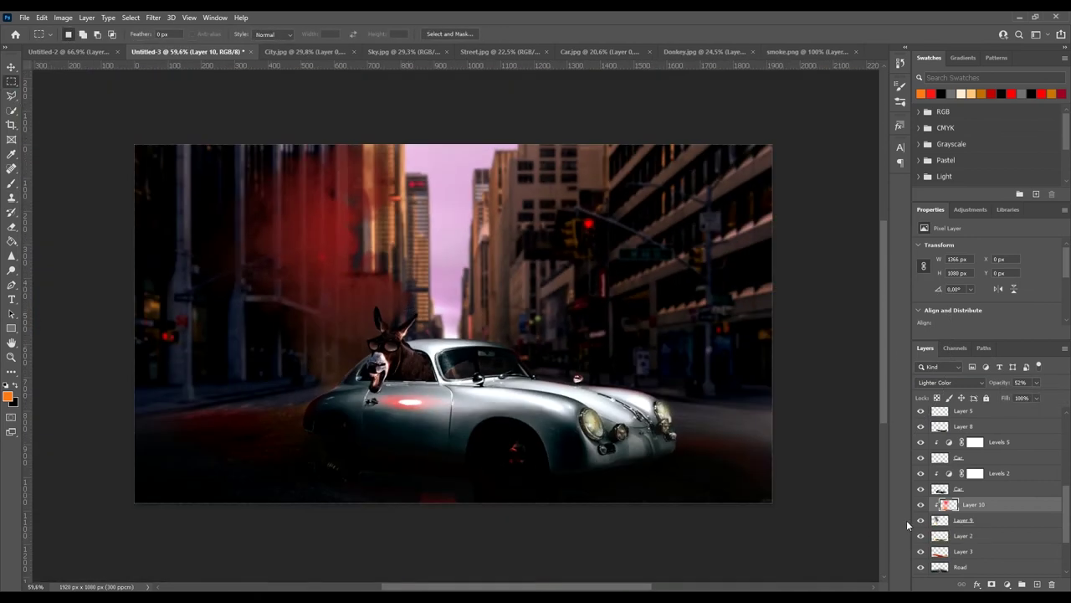
pyautogui.scroll(-3, 996, 523)
pyautogui.click(962, 522)
pyautogui.click(153, 17)
# Grade the city layer in Camera Raw: adjust tint and exposure, deepen shadows, add contrast, texture, clarity and noise reduction
pyautogui.click(176, 105)
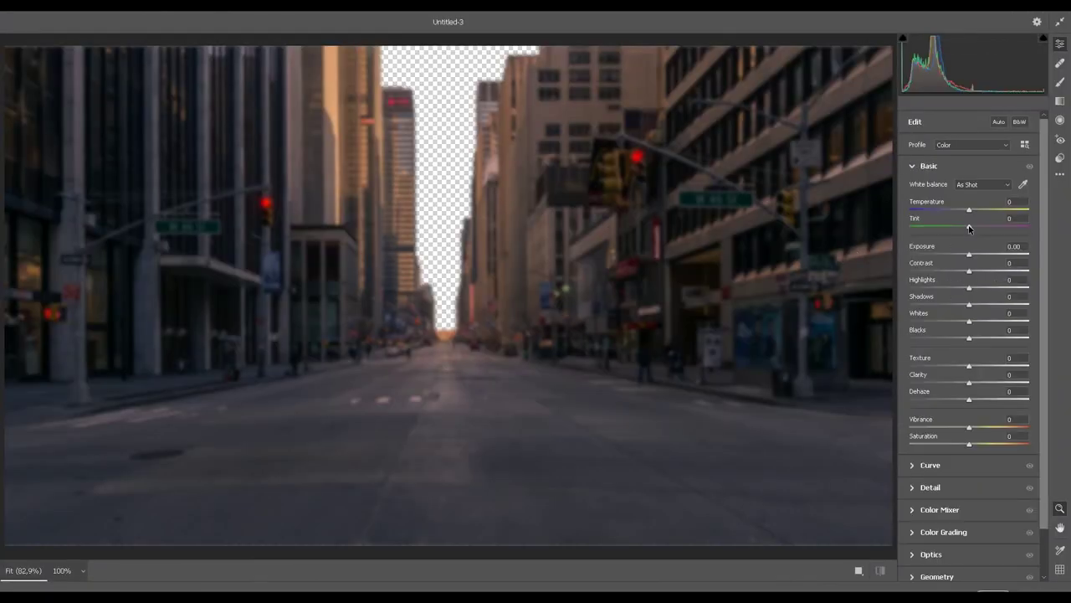
pyautogui.moveTo(986, 226); pyautogui.dragTo(965, 254)
pyautogui.moveTo(969, 270)
pyautogui.mouseDown()
pyautogui.moveTo(983, 270)
pyautogui.moveTo(985, 287)
pyautogui.moveTo(945, 306)
pyautogui.mouseUp()
pyautogui.moveTo(969, 365)
pyautogui.mouseDown()
pyautogui.moveTo(1028, 365)
pyautogui.moveTo(979, 383)
pyautogui.moveTo(958, 376)
pyautogui.moveTo(980, 376)
pyautogui.moveTo(949, 409)
pyautogui.moveTo(963, 425)
pyautogui.mouseUp()
pyautogui.click(930, 464)
pyautogui.click(912, 447)
pyautogui.moveTo(910, 260); pyautogui.dragTo(938, 261)
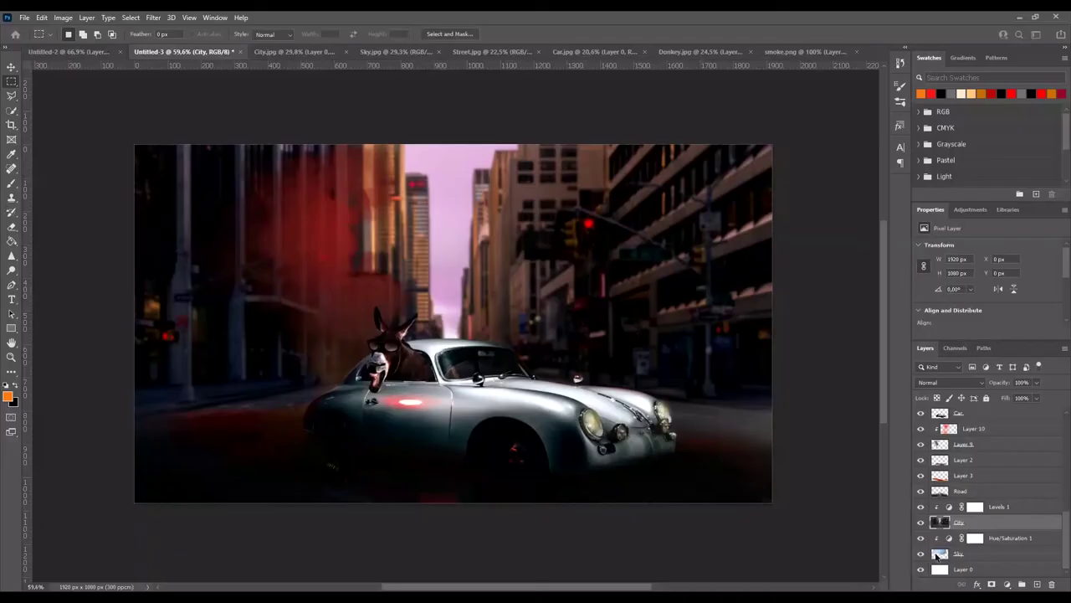
# Grade the Road layer in Camera Raw with raised exposure, contrast, strong texture, clarity and saturation
pyautogui.click(960, 491)
pyautogui.click(153, 17)
pyautogui.click(193, 96)
pyautogui.moveTo(969, 254); pyautogui.dragTo(983, 253)
pyautogui.moveTo(969, 270); pyautogui.dragTo(980, 270)
pyautogui.moveTo(969, 287); pyautogui.dragTo(984, 287)
pyautogui.moveTo(969, 366); pyautogui.dragTo(1023, 366)
pyautogui.moveTo(969, 382); pyautogui.dragTo(985, 383)
pyautogui.moveTo(969, 427); pyautogui.dragTo(955, 429)
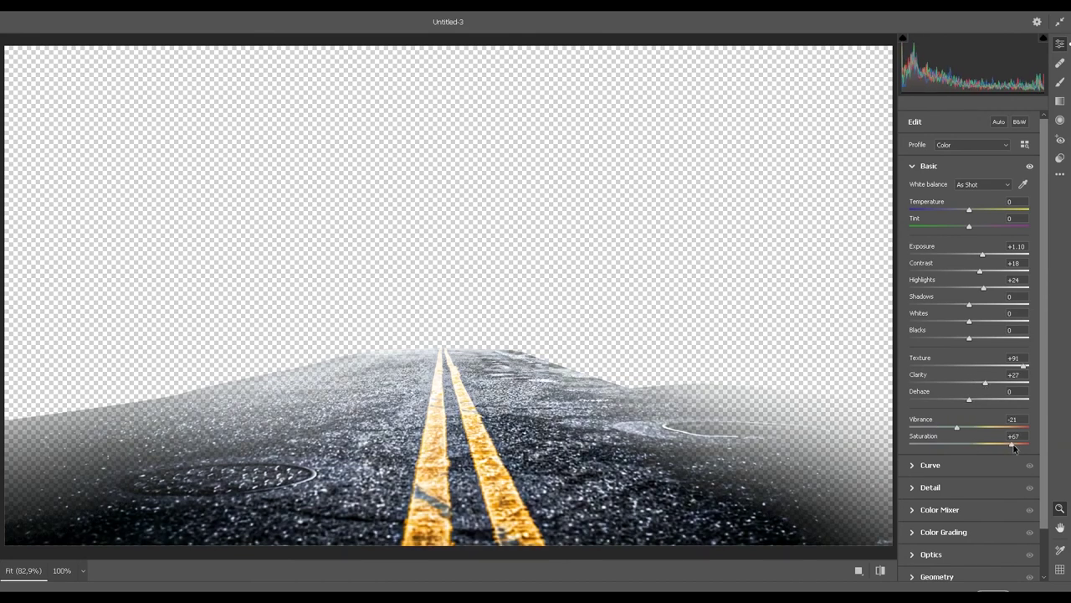
pyautogui.click(930, 487)
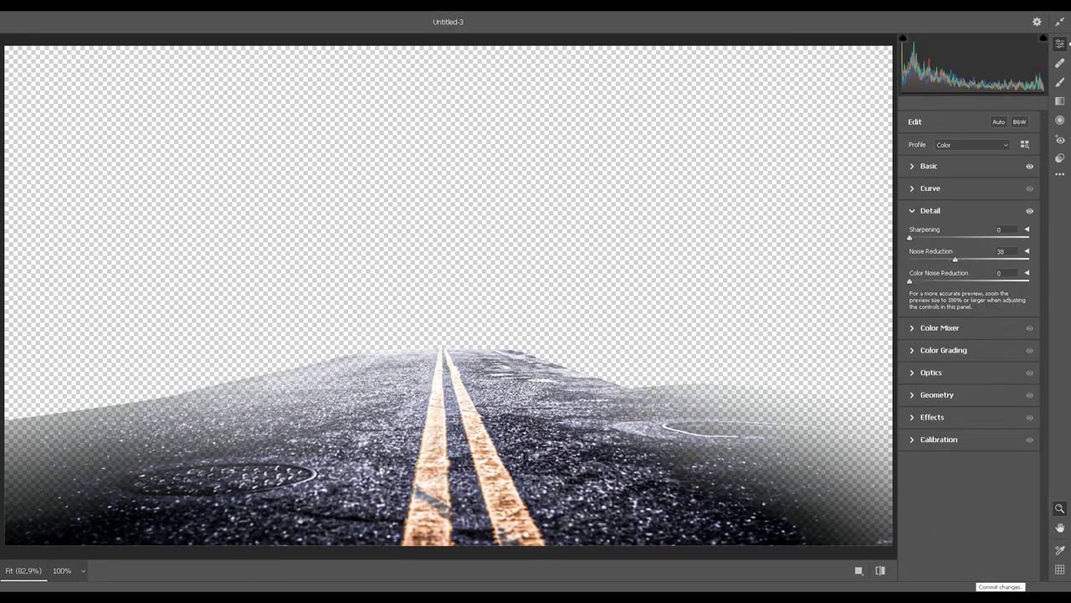
pyautogui.click(1000, 577)
# Clip a Brightness/Contrast adjustment to the Road layer and retune the Levels 1 tones
pyautogui.rightClick(1015, 490)
pyautogui.click(955, 230)
pyautogui.click(996, 524)
pyautogui.moveTo(967, 275); pyautogui.dragTo(941, 279)
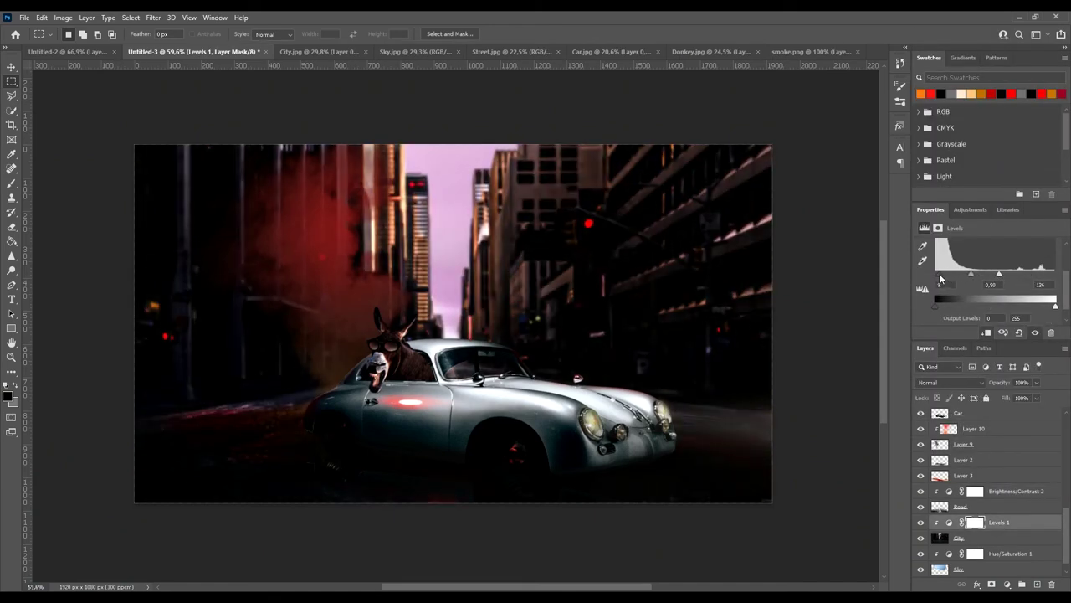
# Grade the Sky layer in Camera Raw: adjust exposure, contrast, highlights and shadows, desaturate to grey, add texture
pyautogui.click(954, 570)
pyautogui.click(153, 16)
pyautogui.click(251, 111)
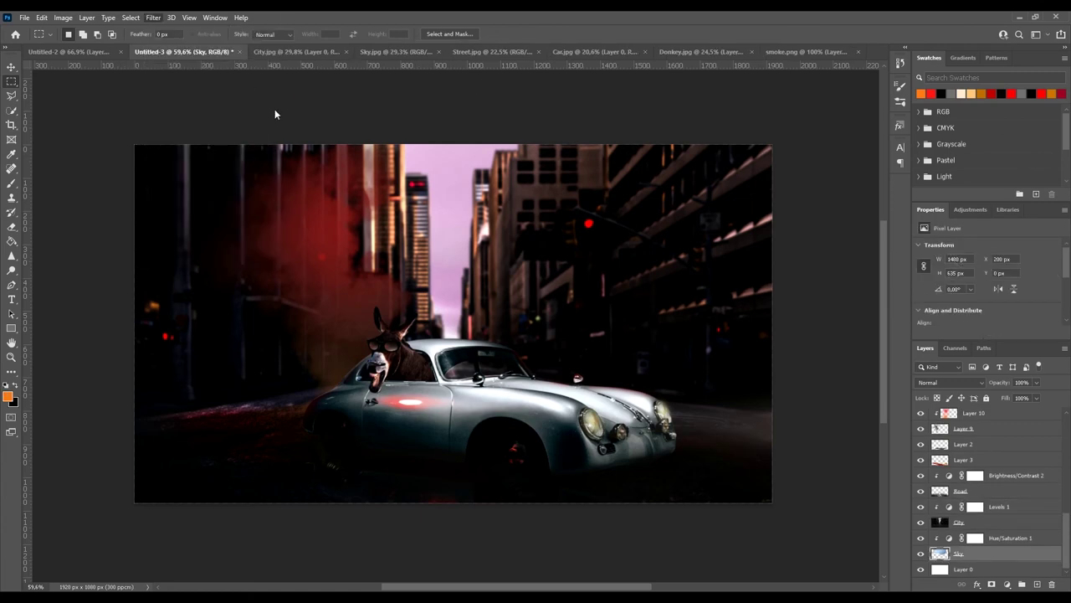
pyautogui.moveTo(969, 253); pyautogui.dragTo(996, 271)
pyautogui.moveTo(969, 304)
pyautogui.mouseDown()
pyautogui.moveTo(947, 304)
pyautogui.moveTo(950, 321)
pyautogui.mouseUp()
pyautogui.moveTo(970, 338)
pyautogui.mouseDown()
pyautogui.moveTo(951, 337)
pyautogui.moveTo(999, 366)
pyautogui.moveTo(994, 383)
pyautogui.mouseUp()
pyautogui.moveTo(969, 427); pyautogui.dragTo(915, 427)
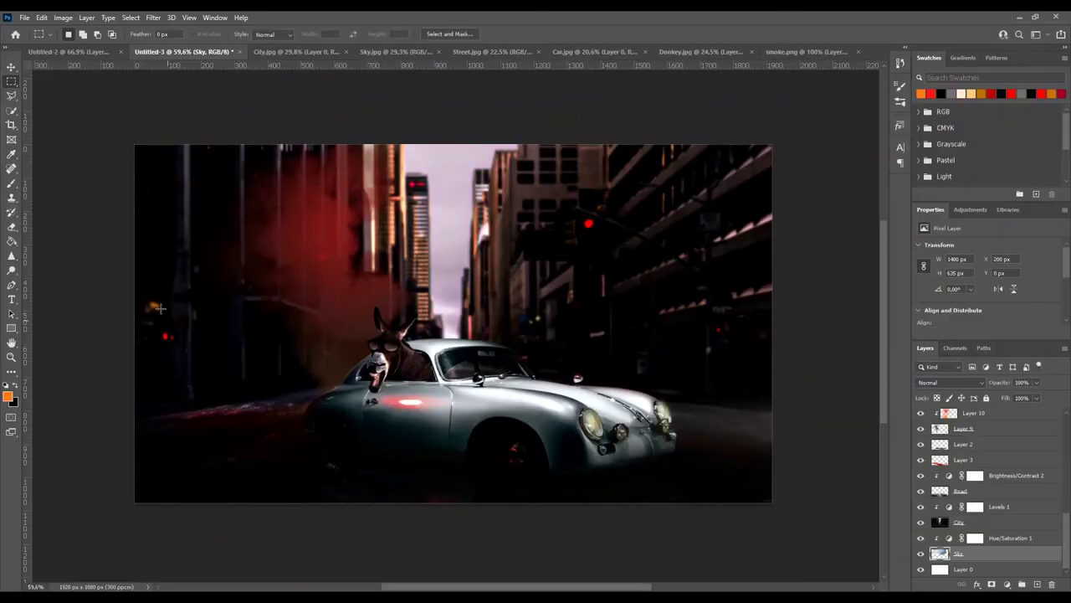
# Grade the car layer in Camera Raw with darker exposure, more contrast and deeper whites and blacks
pyautogui.click(963, 443)
pyautogui.click(153, 16)
pyautogui.click(201, 110)
pyautogui.moveTo(969, 253); pyautogui.dragTo(966, 254)
pyautogui.moveTo(969, 271)
pyautogui.mouseDown()
pyautogui.moveTo(995, 270)
pyautogui.moveTo(950, 320)
pyautogui.mouseUp()
pyautogui.moveTo(969, 337); pyautogui.dragTo(942, 337)
pyautogui.click(930, 487)
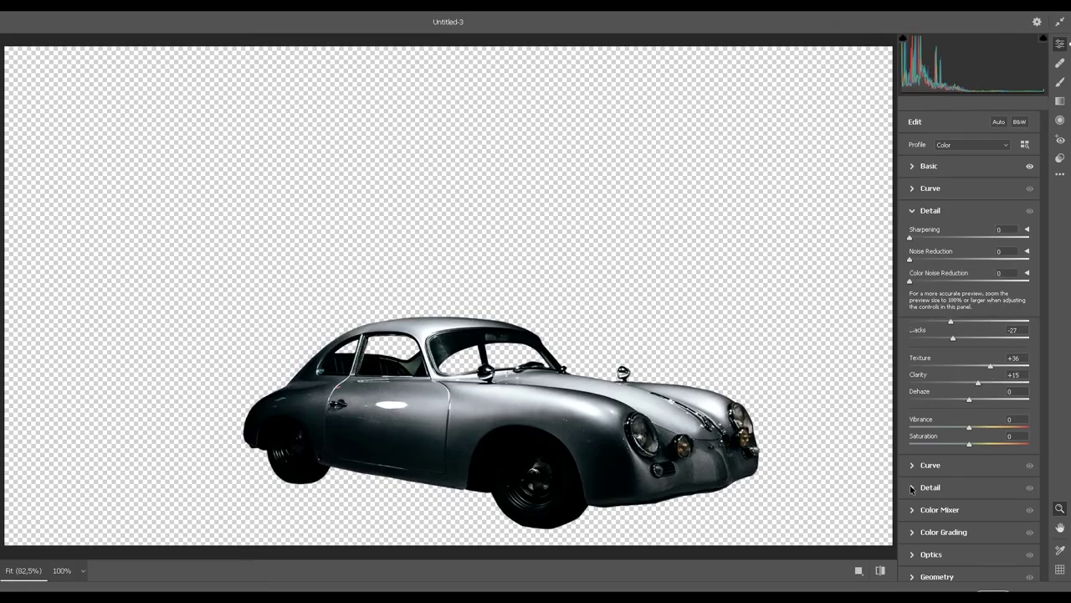
pyautogui.press('Return')
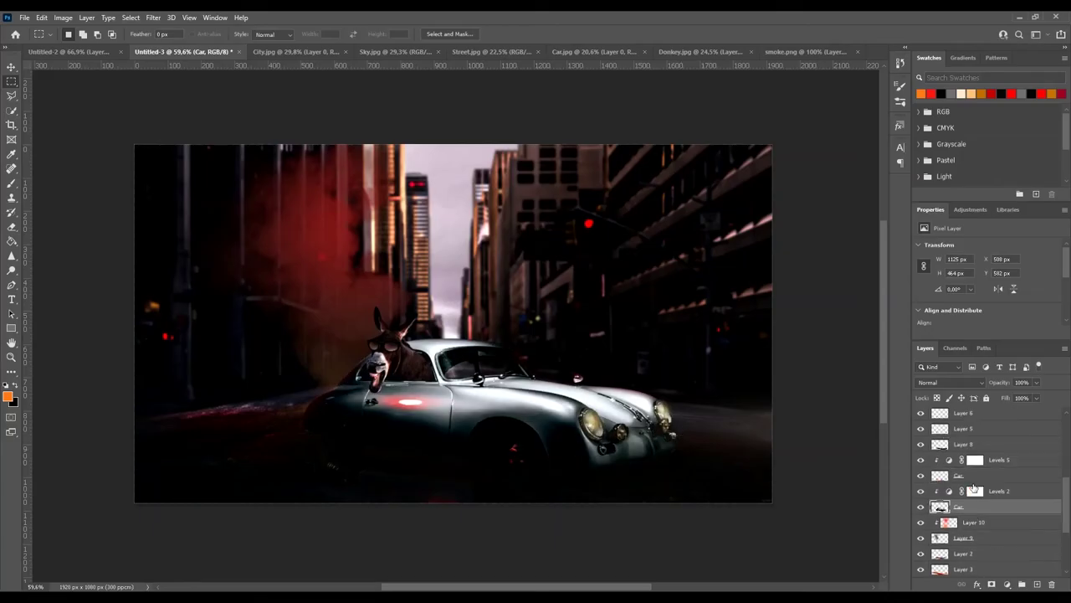
# Grade the donkey layer in Camera Raw with more contrast, lower shadows, whites and blacks, and added texture
pyautogui.hotkey('ctrl', 'shift', 'a')
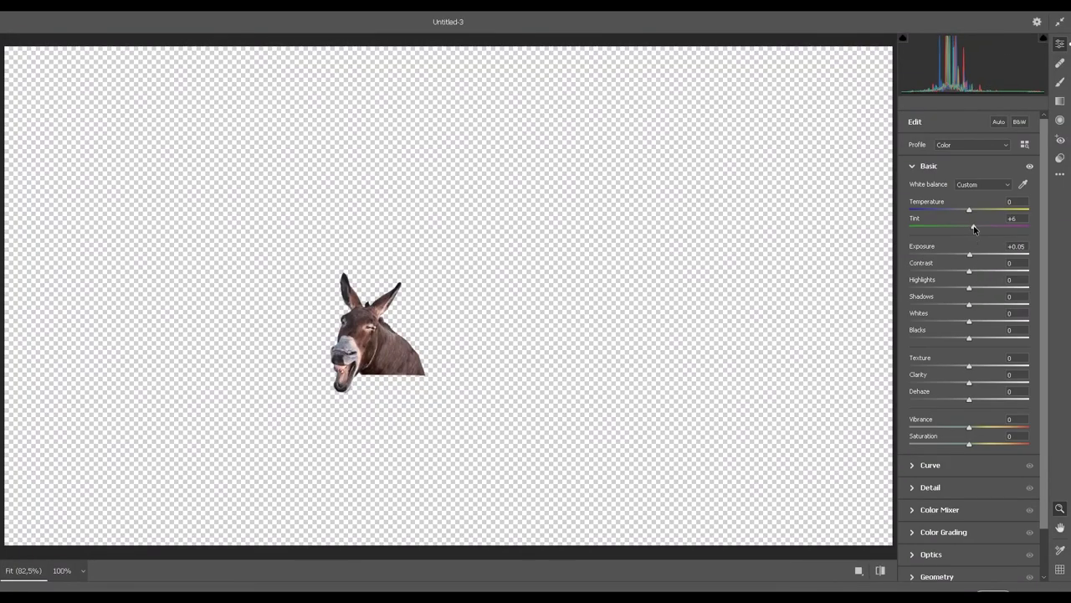
pyautogui.moveTo(989, 273); pyautogui.dragTo(991, 271)
pyautogui.moveTo(969, 304); pyautogui.dragTo(952, 320)
pyautogui.moveTo(969, 337); pyautogui.dragTo(954, 337)
pyautogui.moveTo(969, 365); pyautogui.dragTo(1001, 365)
pyautogui.click(930, 487)
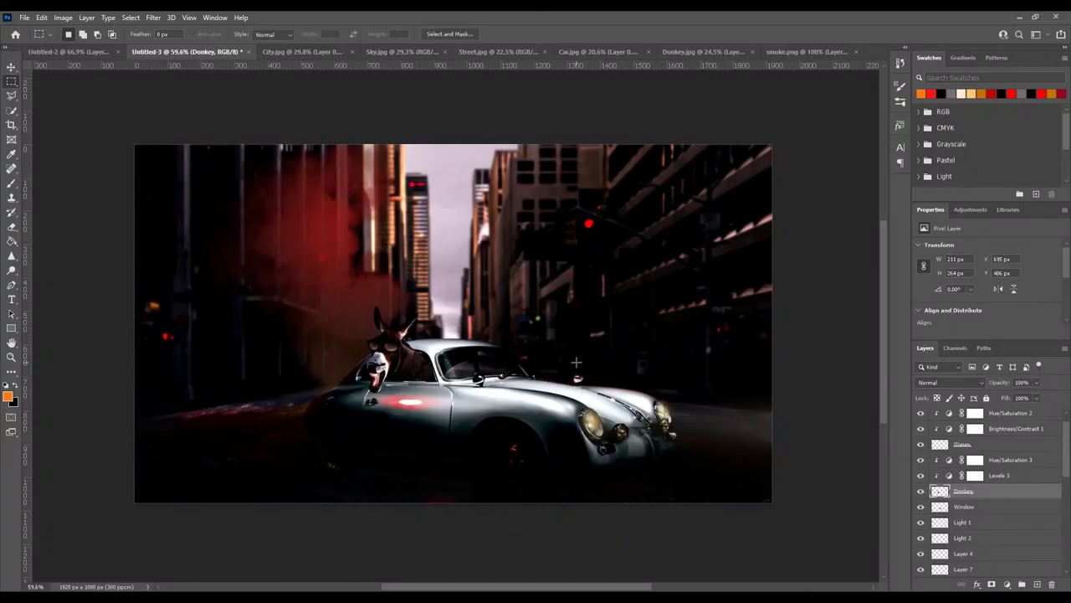
pyautogui.click(975, 476)
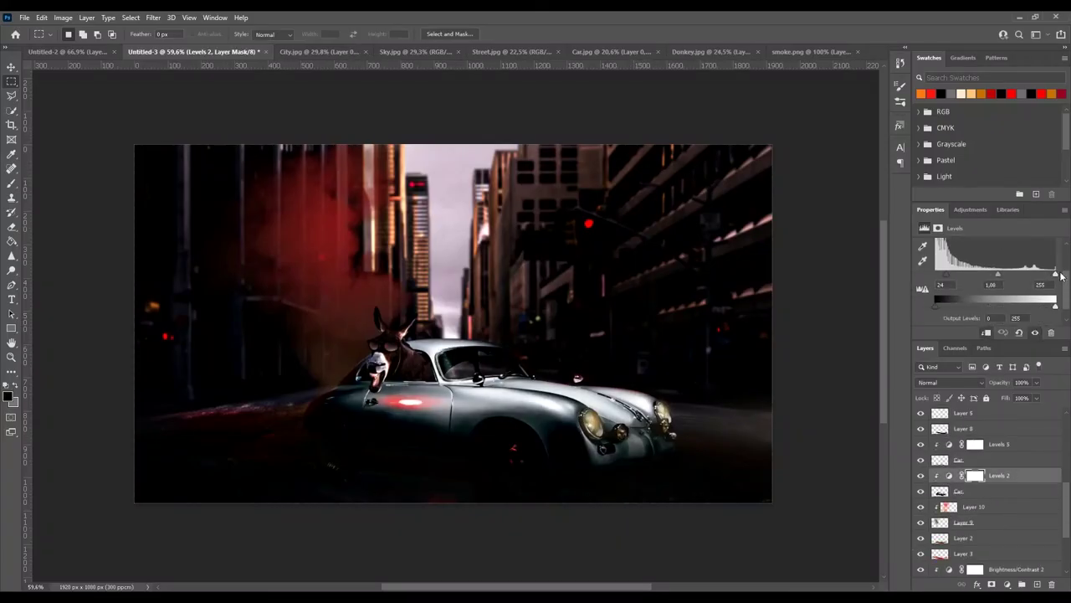
# Tweak the Levels 2 tones, then apply a 5.8 px Gaussian Blur to the smoke on Layer 9
pyautogui.moveTo(936, 273); pyautogui.dragTo(939, 279)
pyautogui.scroll(-3, 988, 468)
pyautogui.click(964, 474)
pyautogui.click(153, 17)
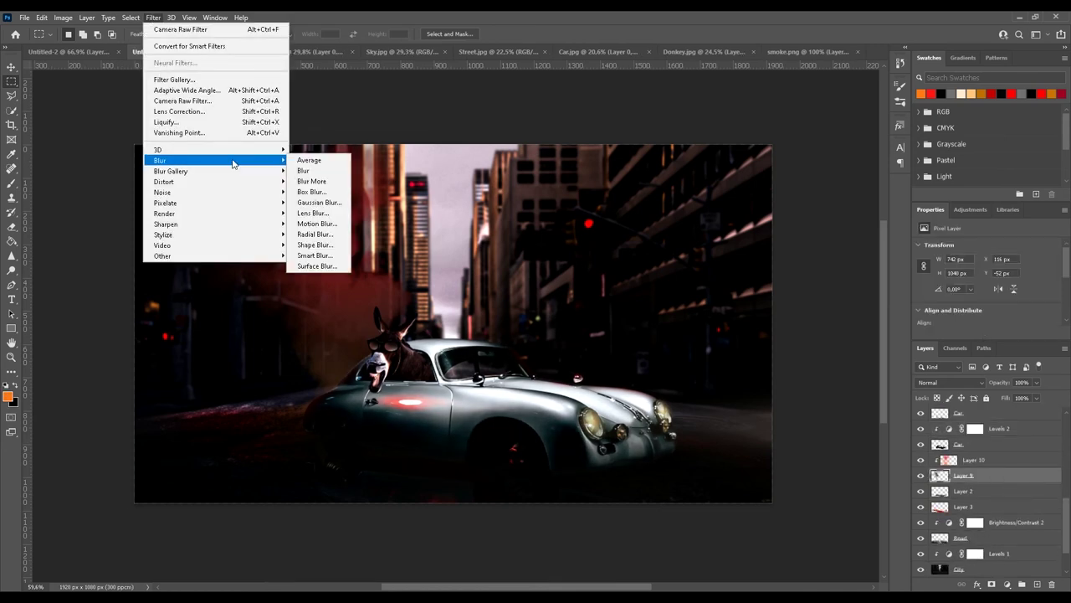
pyautogui.click(285, 204)
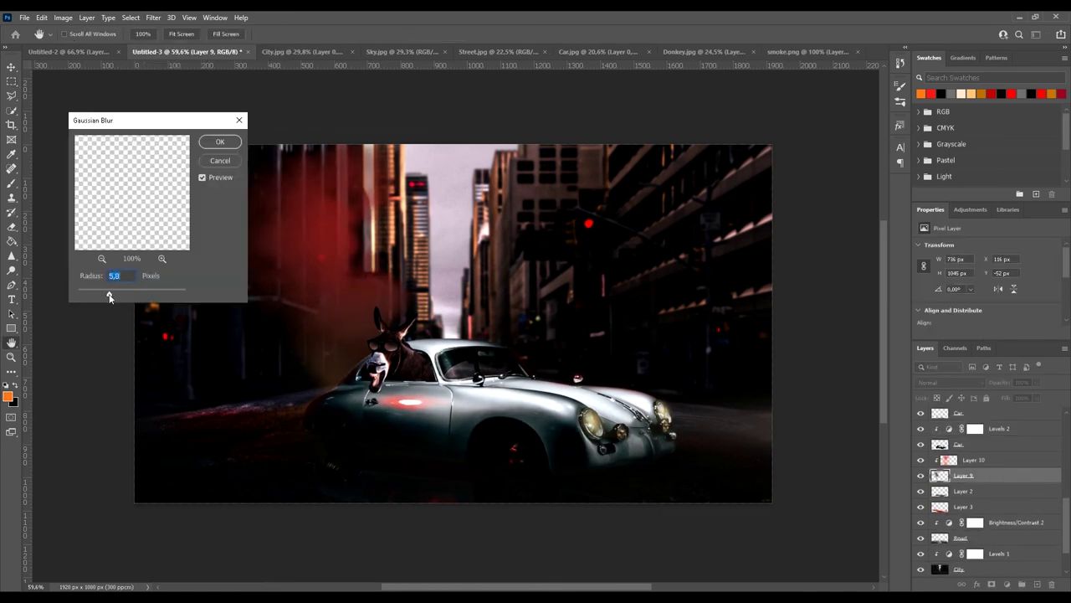
pyautogui.click(220, 141)
# Enlarge and skew the smoke and red glow layers together so they spread over the left buildings
pyautogui.keyDown('ctrl'); pyautogui.click(974, 460); pyautogui.keyUp('ctrl')
pyautogui.hotkey('ctrl', 't')
pyautogui.moveTo(230, 330); pyautogui.dragTo(647, 329)
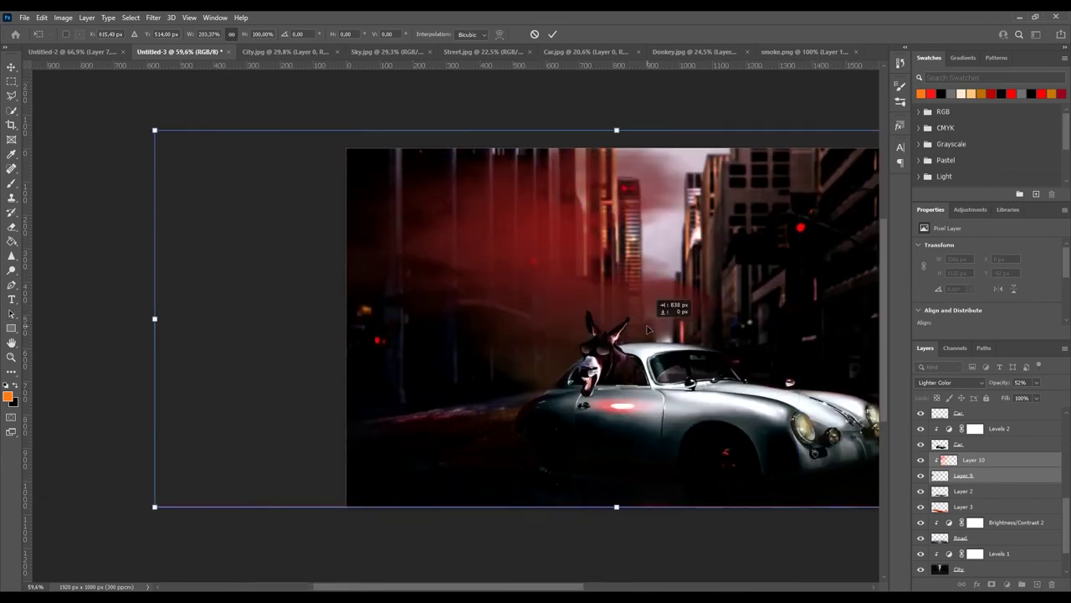
pyautogui.moveTo(879, 318); pyautogui.dragTo(699, 345)
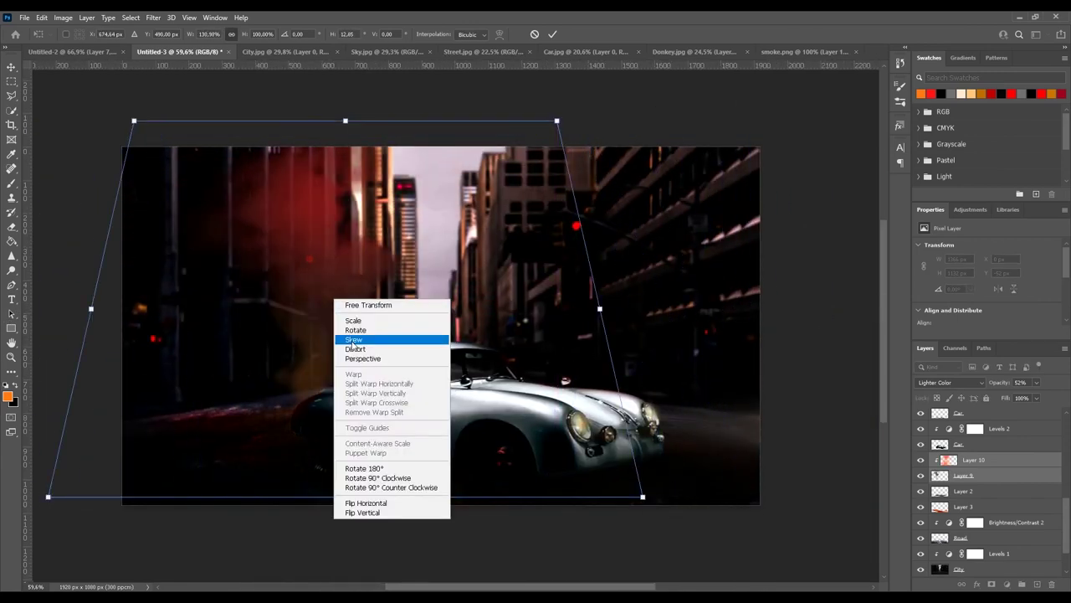
pyautogui.moveTo(604, 318); pyautogui.dragTo(238, 414)
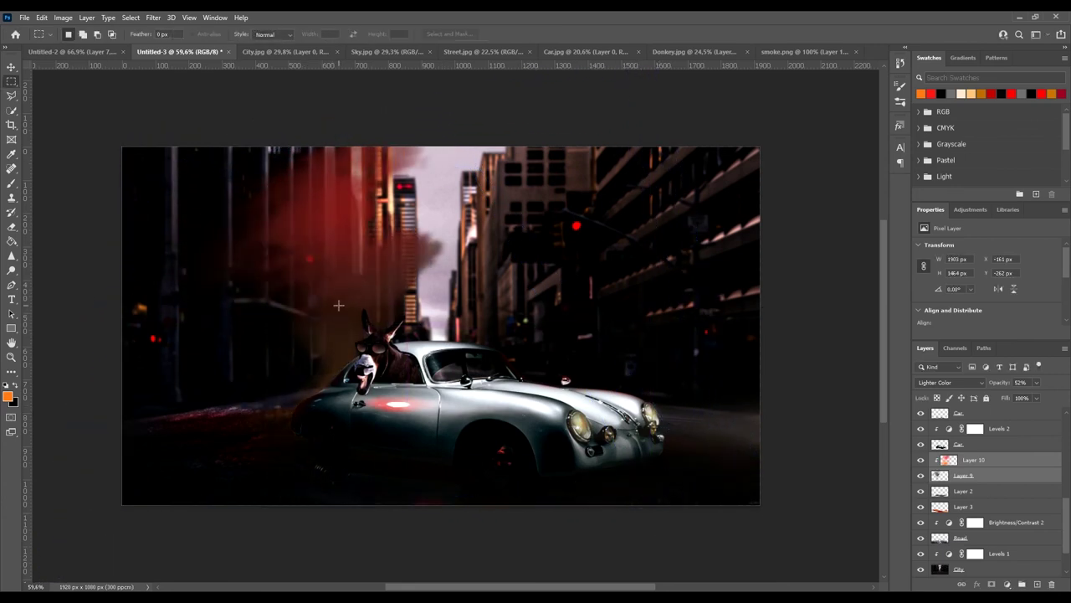
pyautogui.hotkey('ctrl', 't')
pyautogui.moveTo(339, 305); pyautogui.dragTo(412, 358)
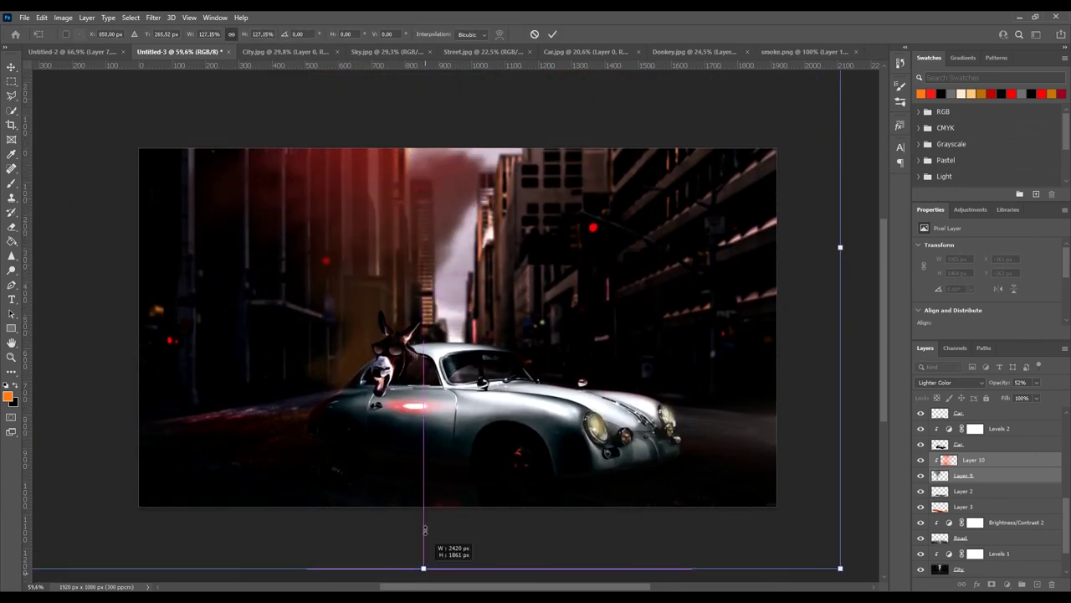